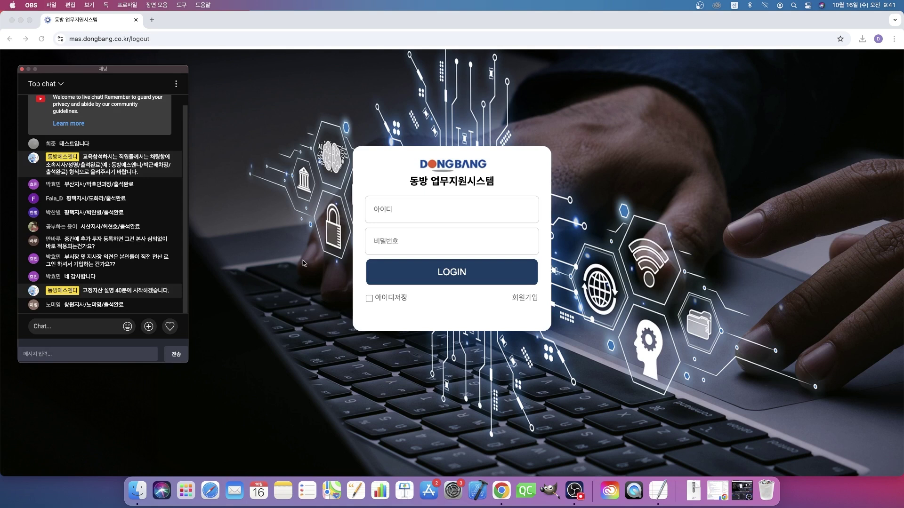
Step: Log in to DONGBANG 업무지원시스템 with the administrator ID and password
{"action": "left_click", "coordinate": [453, 207]}
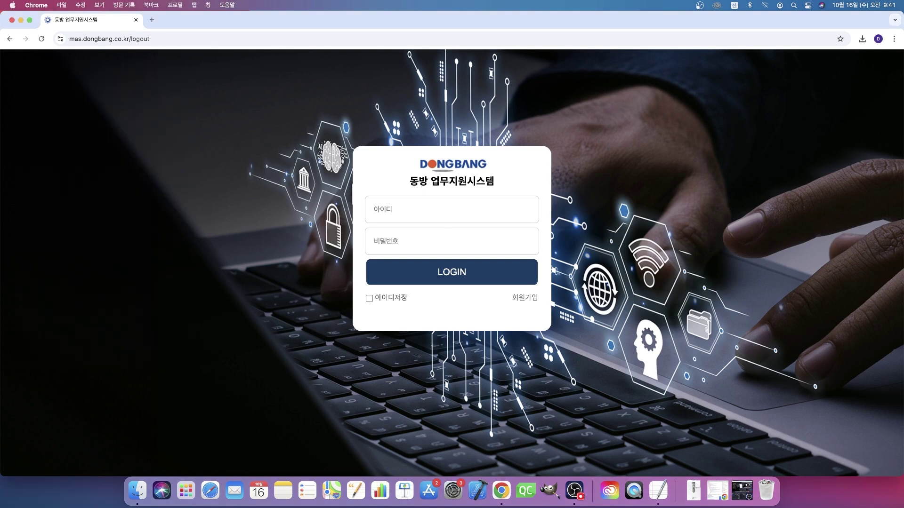
{"action": "key", "text": "Caps_Lock"}
{"action": "type", "text": "admin"}
{"action": "key", "text": "Tab"}
{"action": "type", "text": "1234"}
{"action": "key", "text": "Return"}
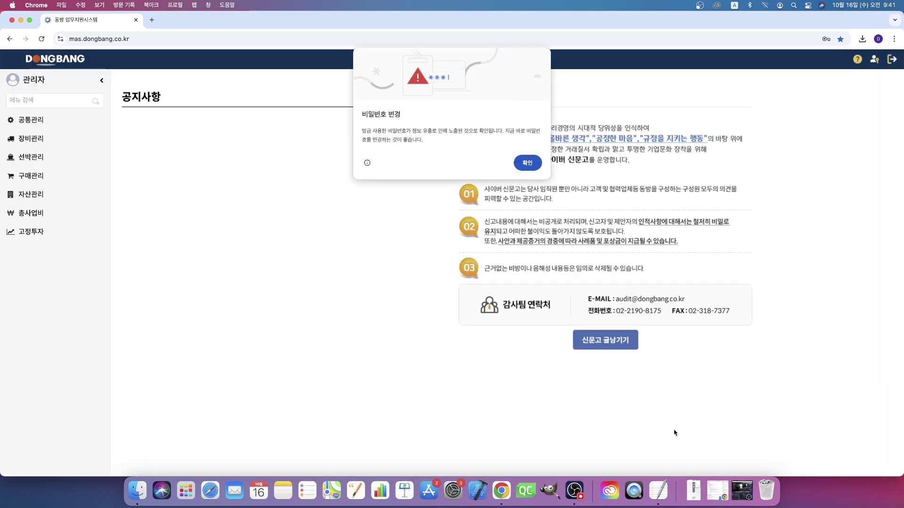
{"action": "left_click", "coordinate": [749, 481]}
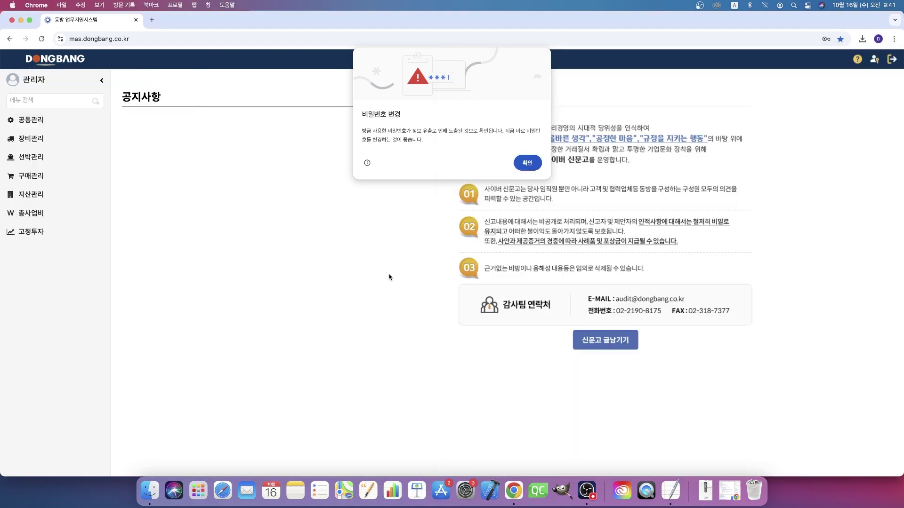
Step: Bring the business system page forward and dismiss the 비밀번호 변경 warning with 확인
{"action": "left_click", "coordinate": [390, 277]}
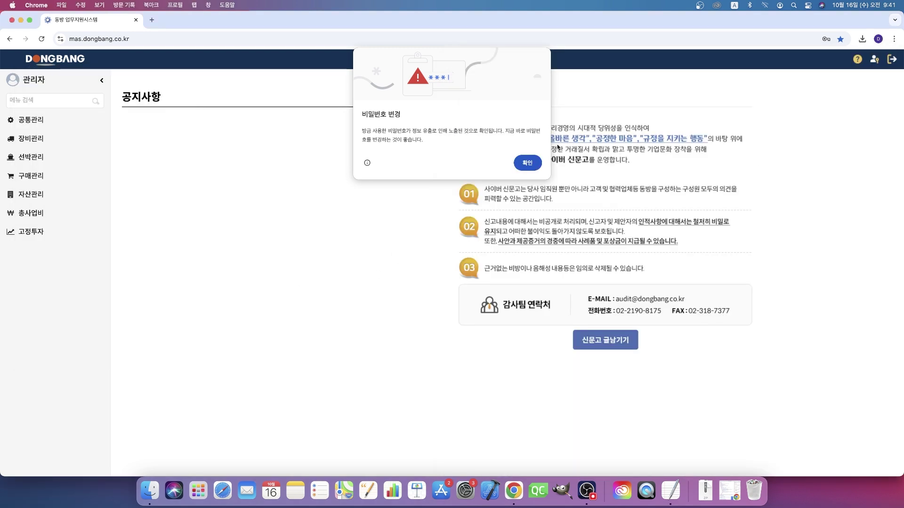
{"action": "left_click", "coordinate": [528, 163]}
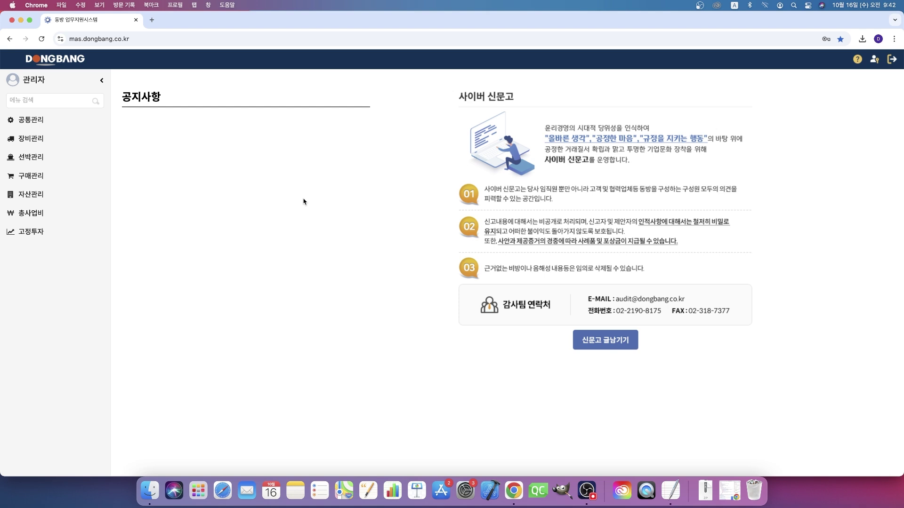
Step: Open 고정/무형자산 전표발행 from 구매관리 > 입.출고 관리 in the sidebar
{"action": "left_click", "coordinate": [46, 176]}
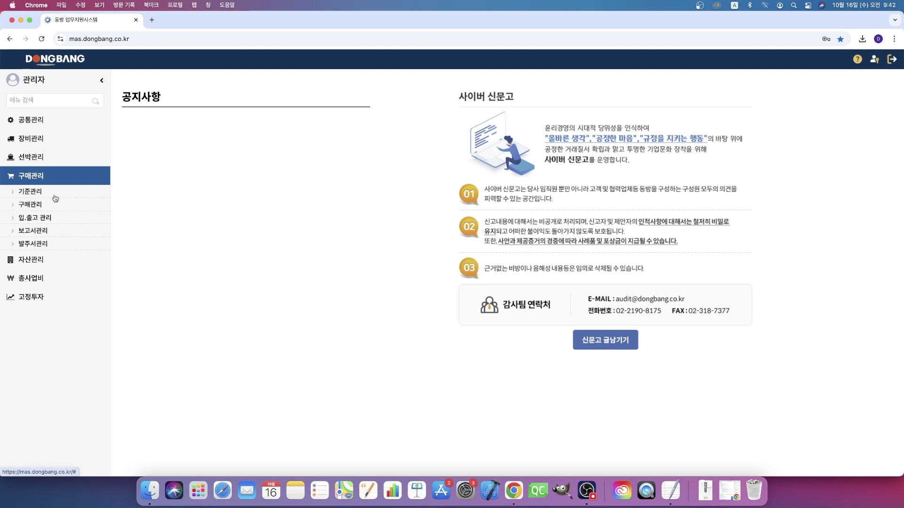
{"action": "left_click", "coordinate": [35, 204]}
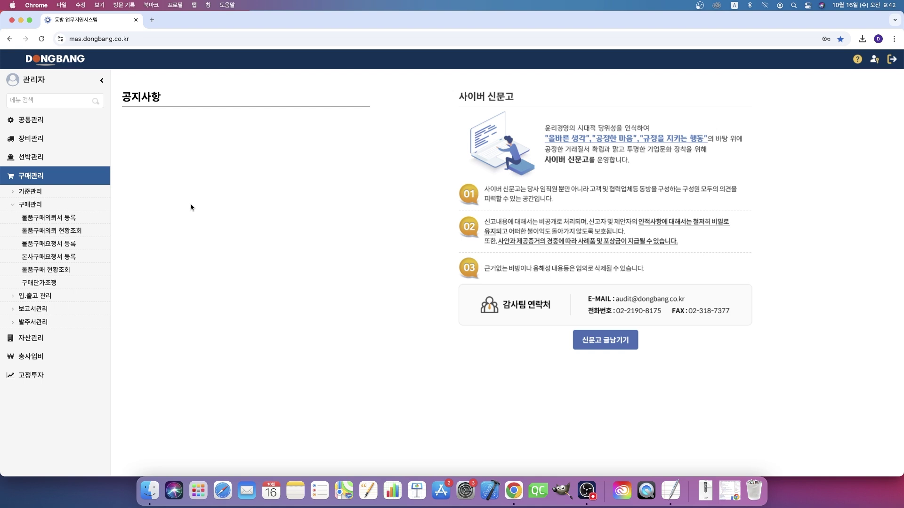
{"action": "left_click", "coordinate": [60, 300]}
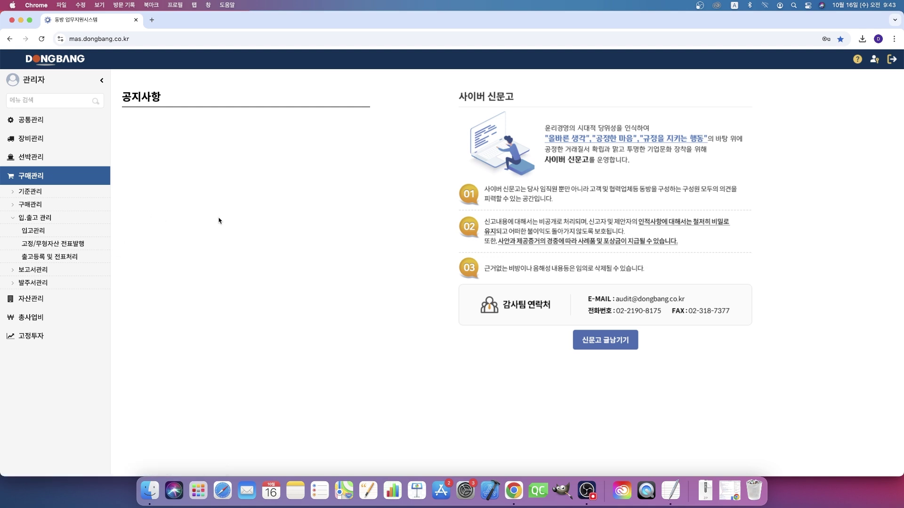
{"action": "left_click", "coordinate": [90, 243]}
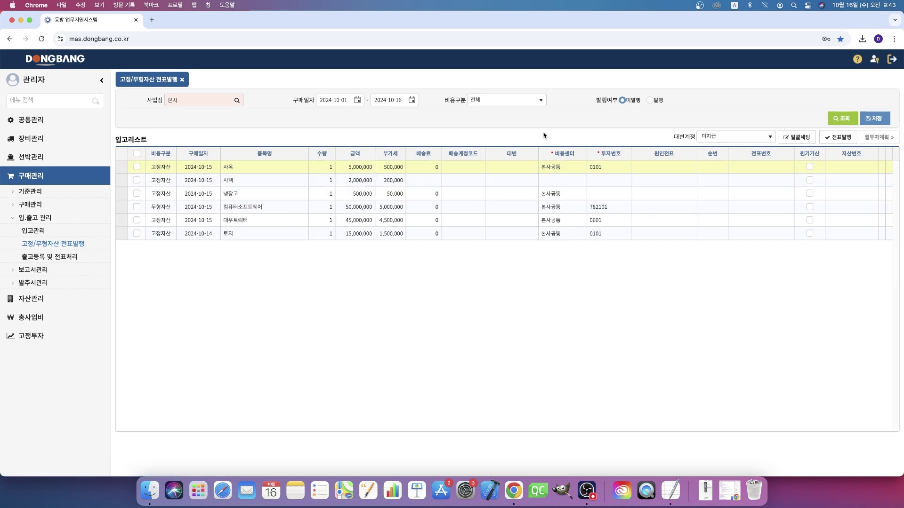
Step: Filter the 입고리스트 to 비용구분 고정자산 and refresh it
{"action": "left_click", "coordinate": [528, 100]}
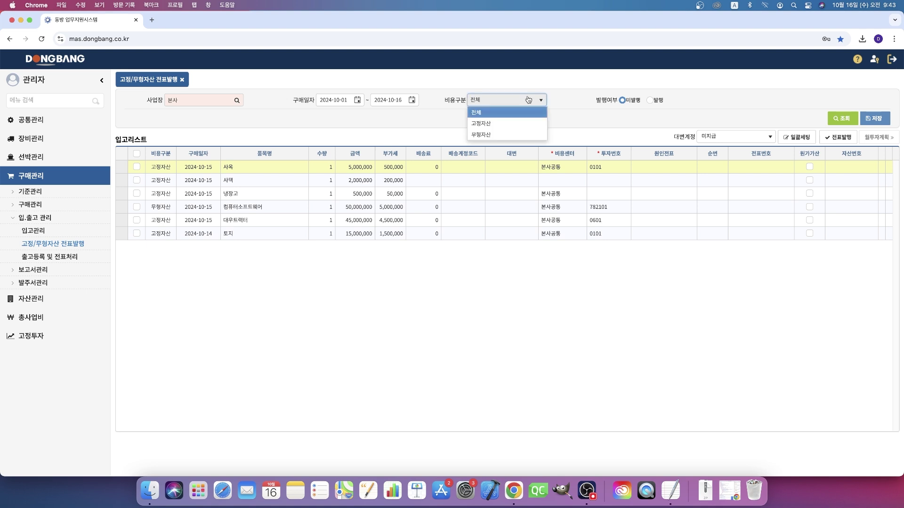
{"action": "left_click", "coordinate": [508, 130]}
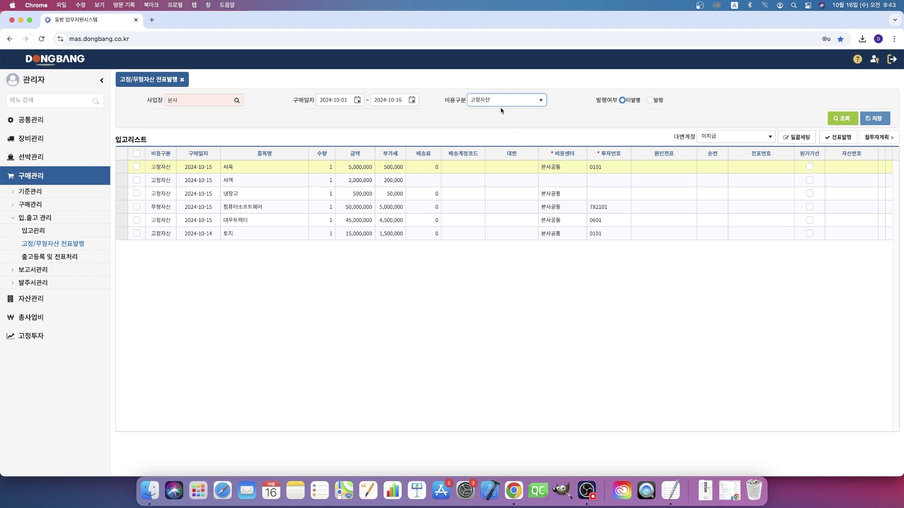
{"action": "left_click", "coordinate": [833, 121]}
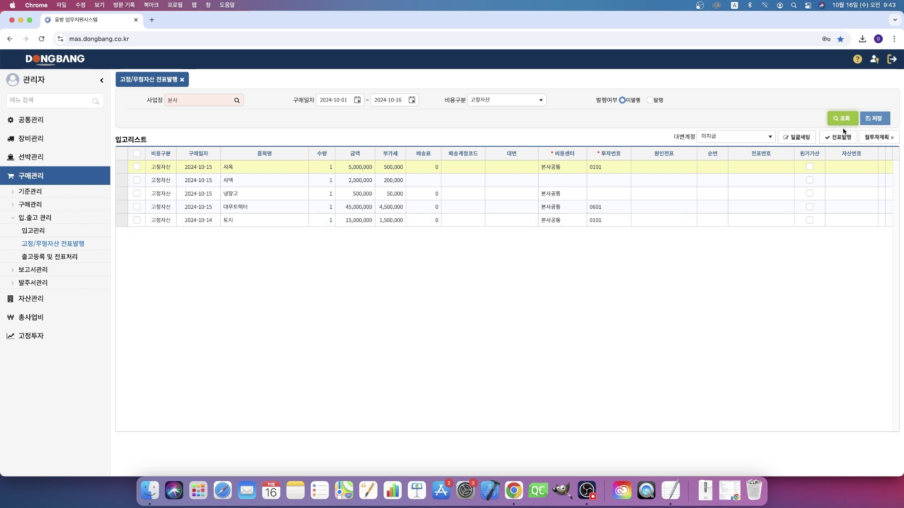
Step: Expand 자산관리 > 고정자산 > 변동관리 and tick the 냉장고 row
{"action": "left_click", "coordinate": [33, 305]}
{"action": "left_click", "coordinate": [43, 213]}
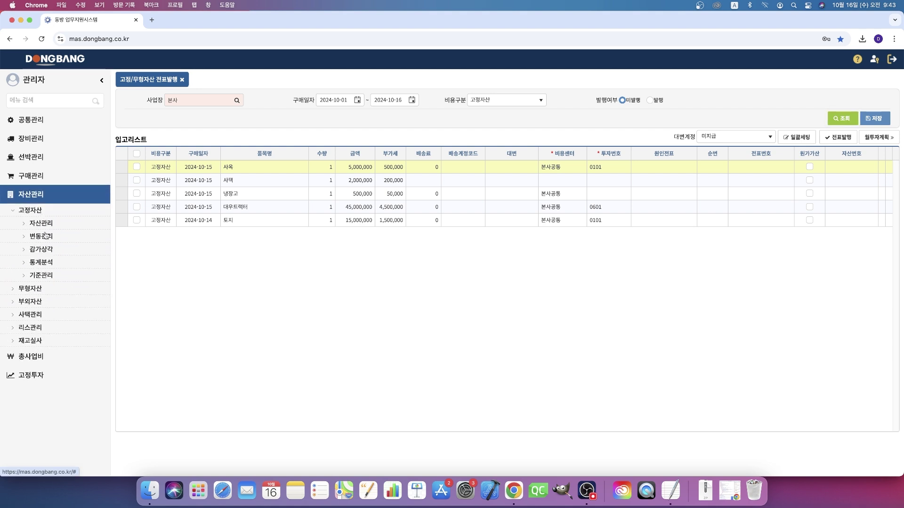
{"action": "left_click", "coordinate": [47, 236]}
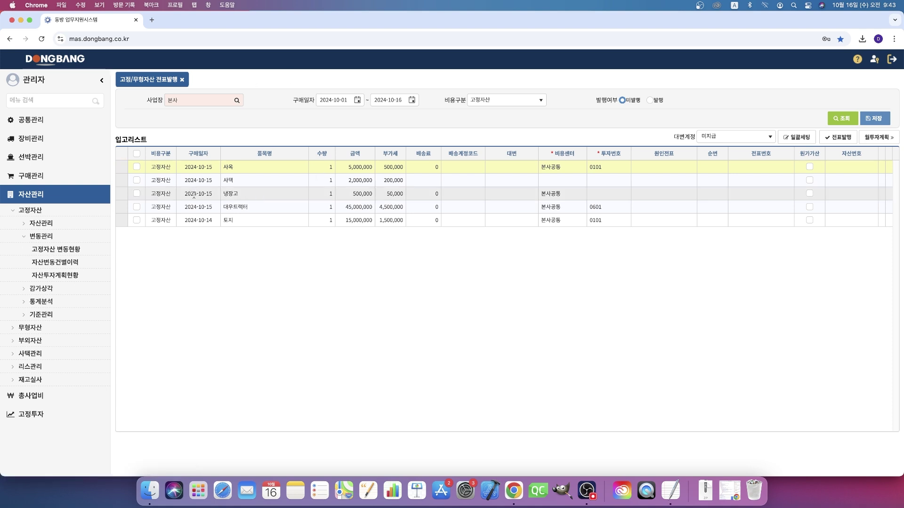
{"action": "left_click", "coordinate": [136, 193]}
Step: Check the 냉장고 투자번호 lookup, then go to 월투자계획 신청/승인 and add a new plan row
{"action": "left_click", "coordinate": [598, 194]}
{"action": "left_click", "coordinate": [627, 194]}
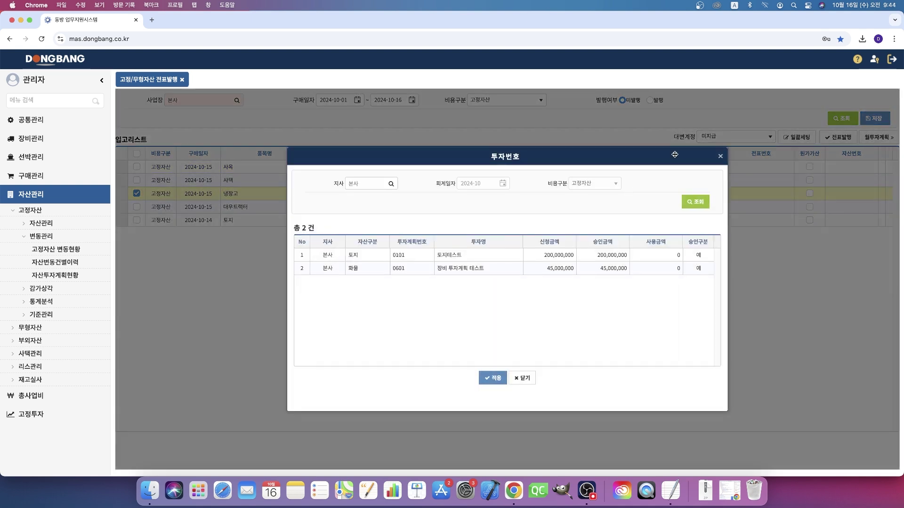
{"action": "left_click", "coordinate": [722, 157]}
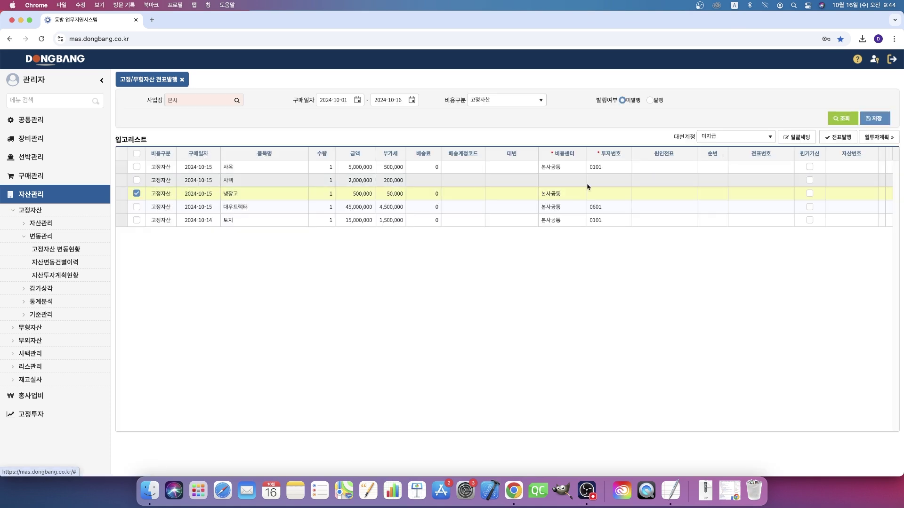
{"action": "left_click", "coordinate": [879, 137]}
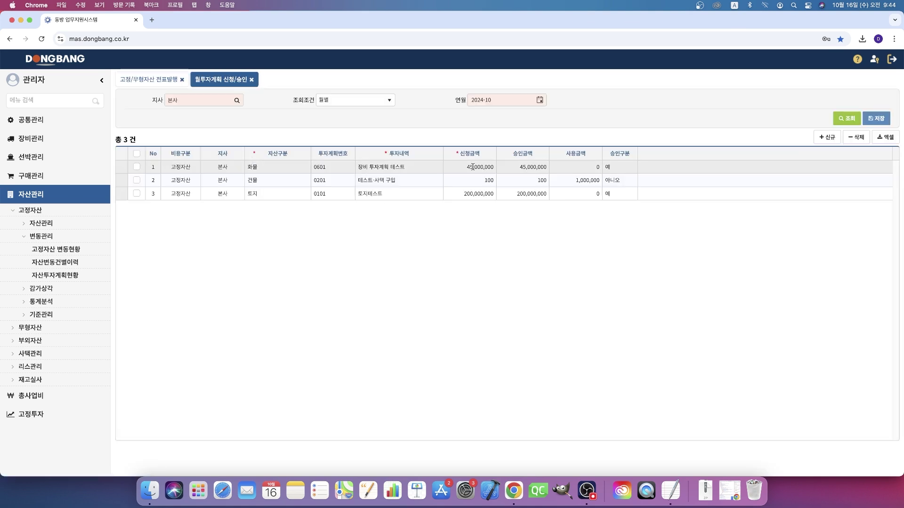
{"action": "left_click", "coordinate": [830, 138]}
Step: Fill in a 비품 plan named 'test' requesting 1,000,000 with 100,000 approved
{"action": "left_click", "coordinate": [277, 167]}
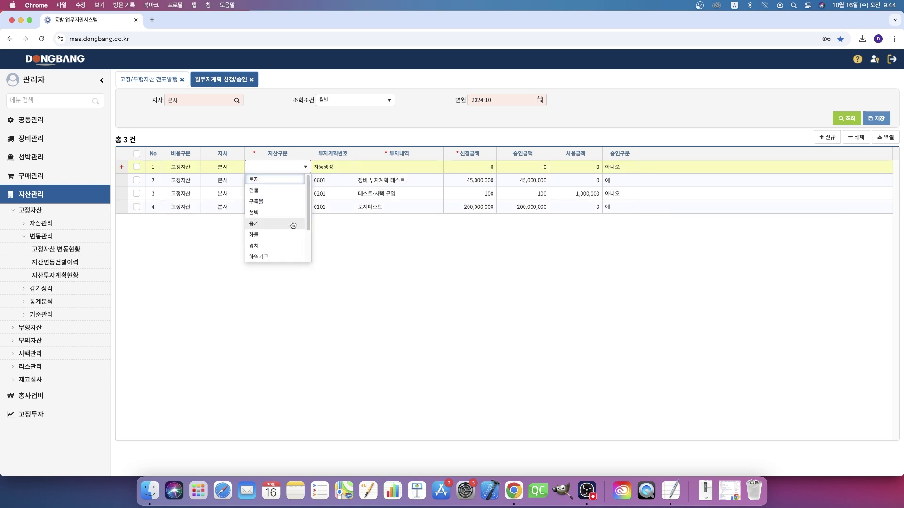
{"action": "scroll", "coordinate": [293, 228], "scroll_direction": "down", "scroll_amount": 2}
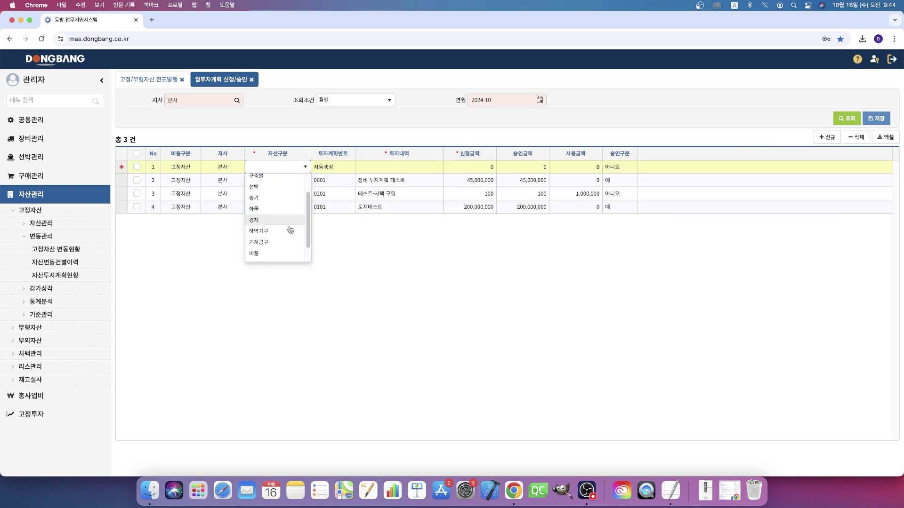
{"action": "left_click", "coordinate": [260, 253]}
{"action": "left_click", "coordinate": [383, 171]}
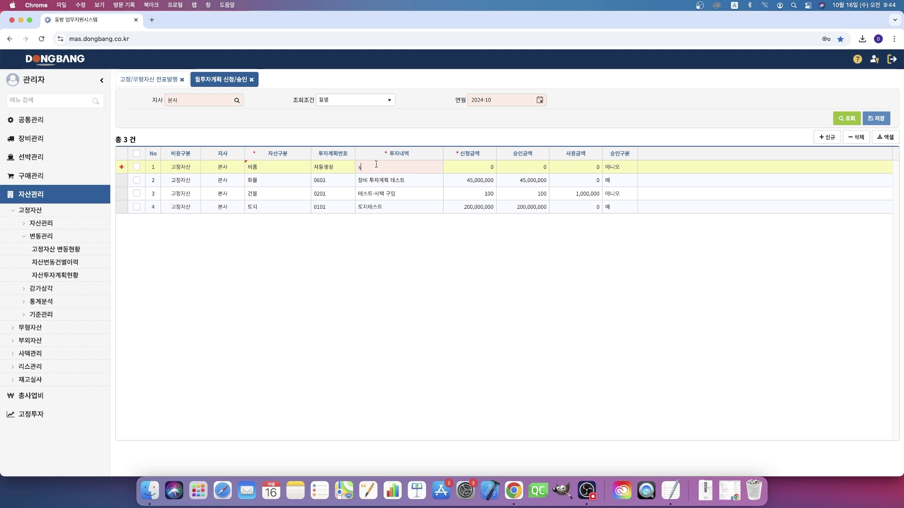
{"action": "type", "text": "est"}
{"action": "left_click", "coordinate": [468, 167]}
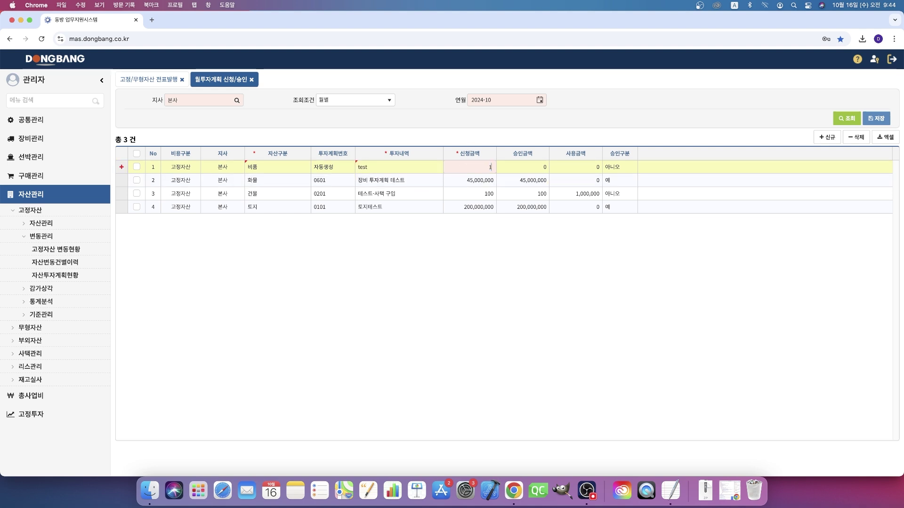
{"action": "key", "text": "Tab"}
{"action": "type", "text": "1"}
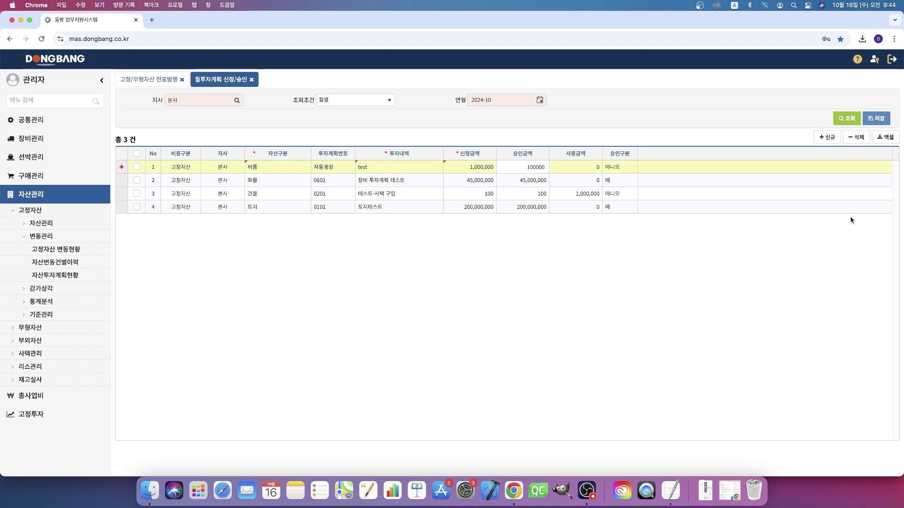
{"action": "key", "text": "Return"}
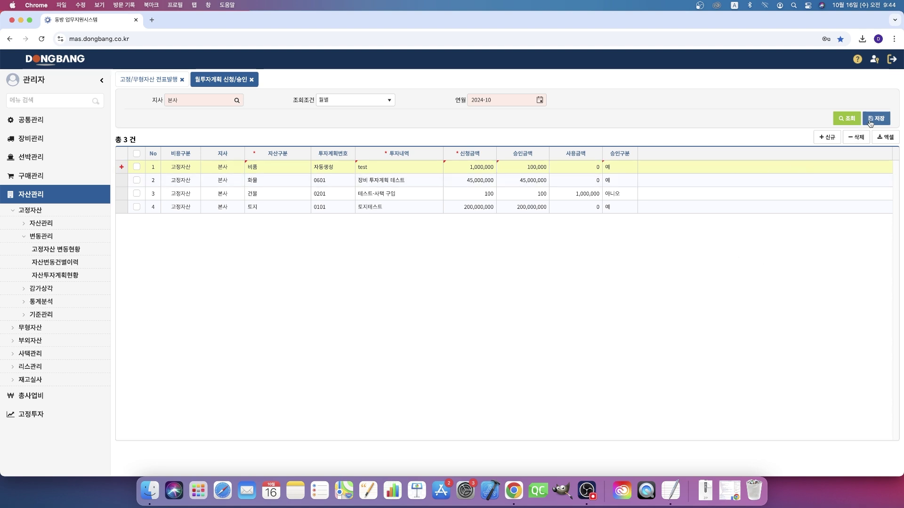
Step: Save the new investment plan 1001 and return to the voucher issuing list
{"action": "left_click", "coordinate": [871, 122]}
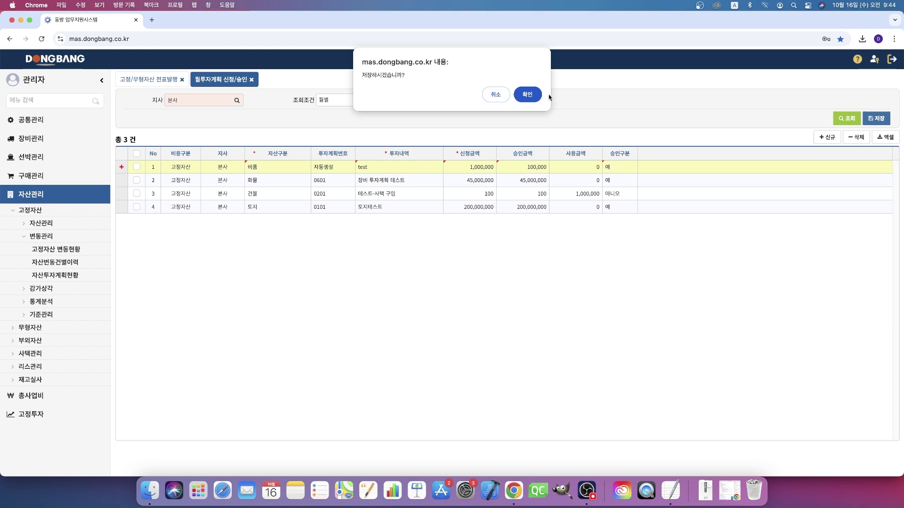
{"action": "left_click", "coordinate": [527, 95]}
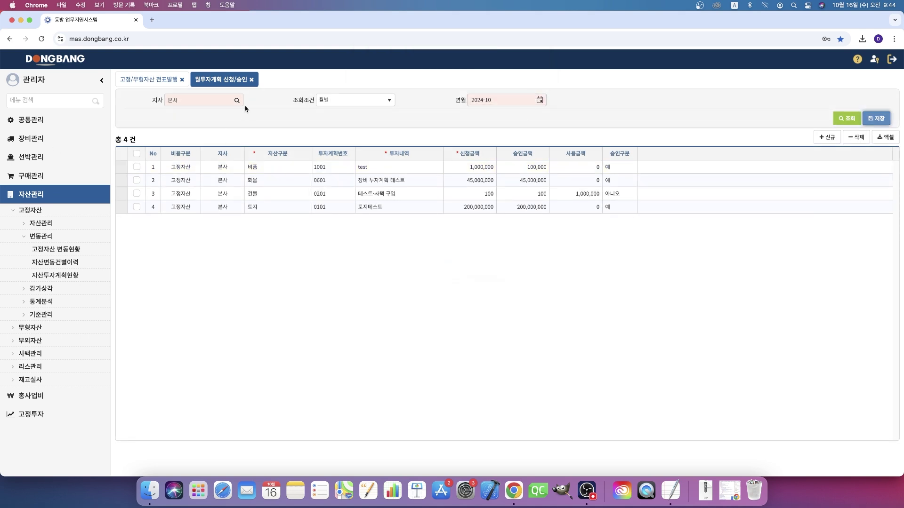
{"action": "left_click", "coordinate": [152, 82]}
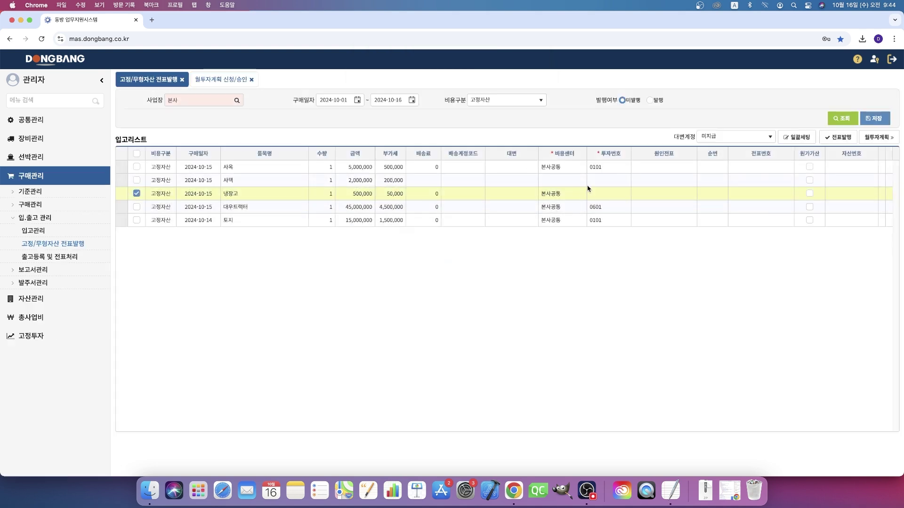
Step: Try assigning plan 1001 to the 냉장고 row, then return to 월투자계획 after it's refused
{"action": "left_click", "coordinate": [627, 193]}
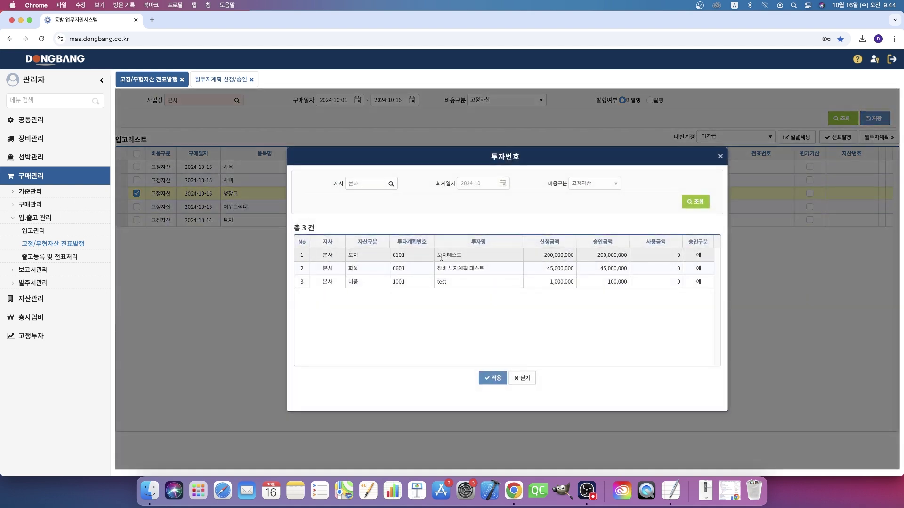
{"action": "double_click", "coordinate": [440, 281]}
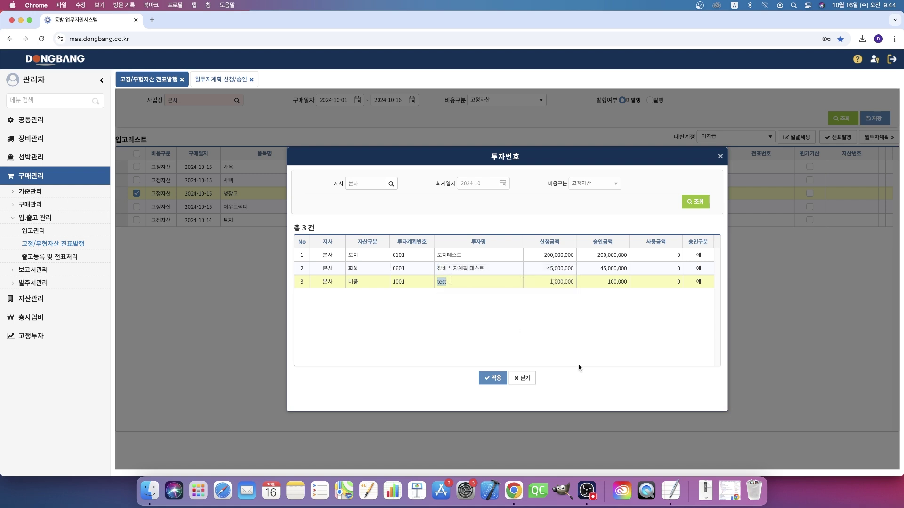
{"action": "left_click", "coordinate": [524, 380]}
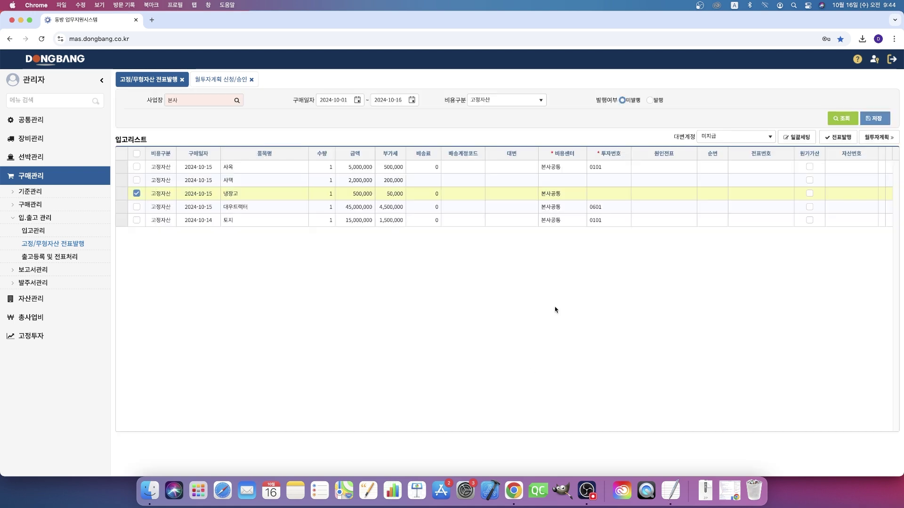
{"action": "left_click", "coordinate": [220, 80]}
{"action": "left_click", "coordinate": [528, 169]}
Step: Raise plan 1001's approved amount to 1,000,000, save it, and return to the voucher screen
{"action": "left_click", "coordinate": [529, 169]}
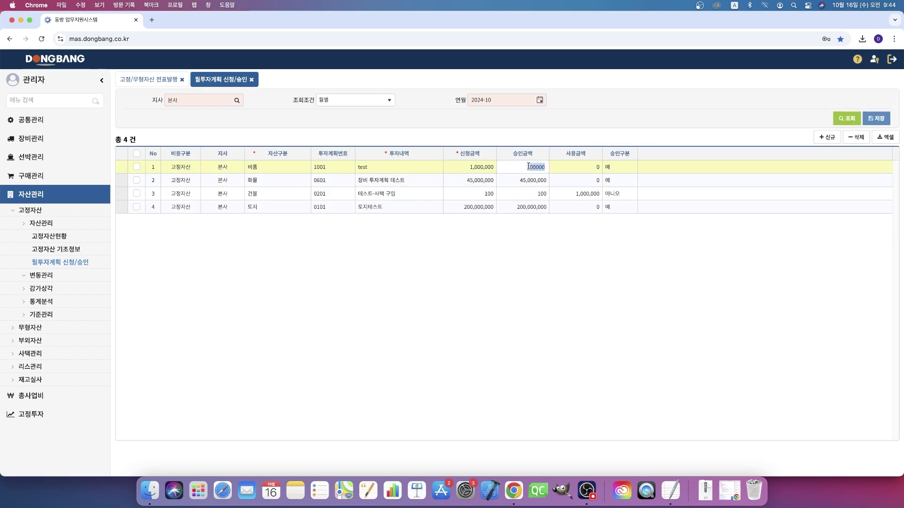
{"action": "type", "text": "1"}
{"action": "left_click", "coordinate": [877, 120]}
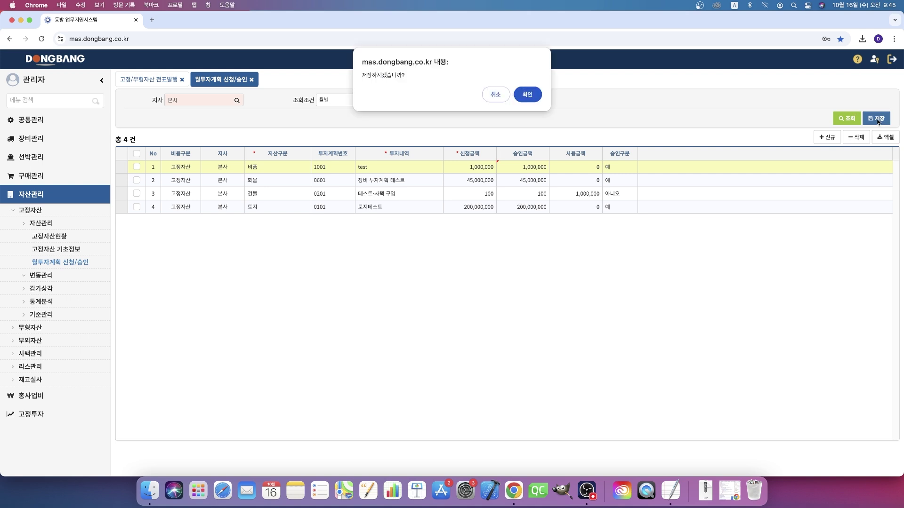
{"action": "left_click", "coordinate": [527, 94]}
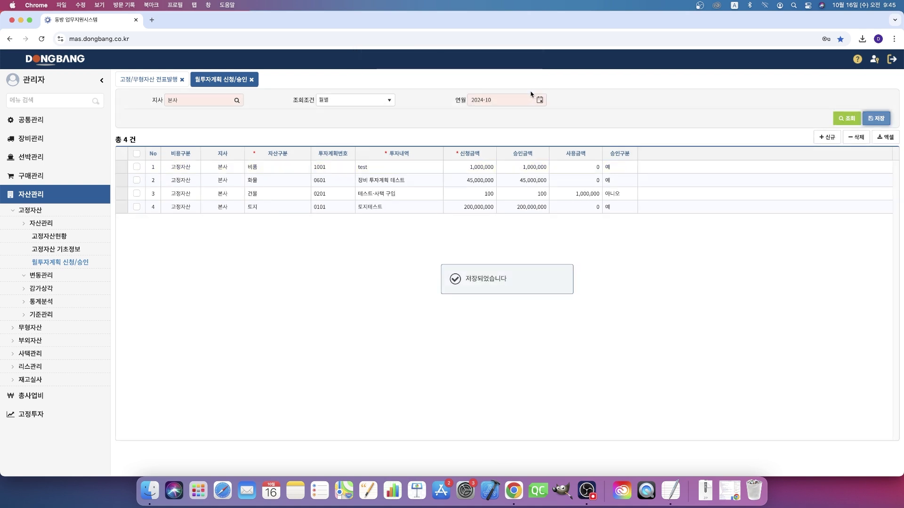
{"action": "left_click", "coordinate": [132, 81]}
{"action": "left_click", "coordinate": [613, 198]}
Step: Assign 투자번호 1001 to the 냉장고 row, save, and tick the row
{"action": "left_click", "coordinate": [624, 195]}
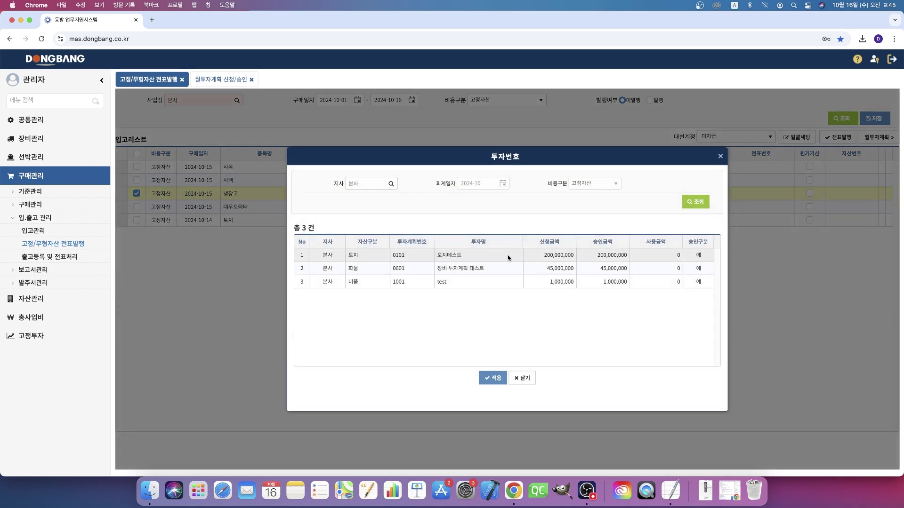
{"action": "double_click", "coordinate": [510, 283]}
{"action": "left_click", "coordinate": [876, 119]}
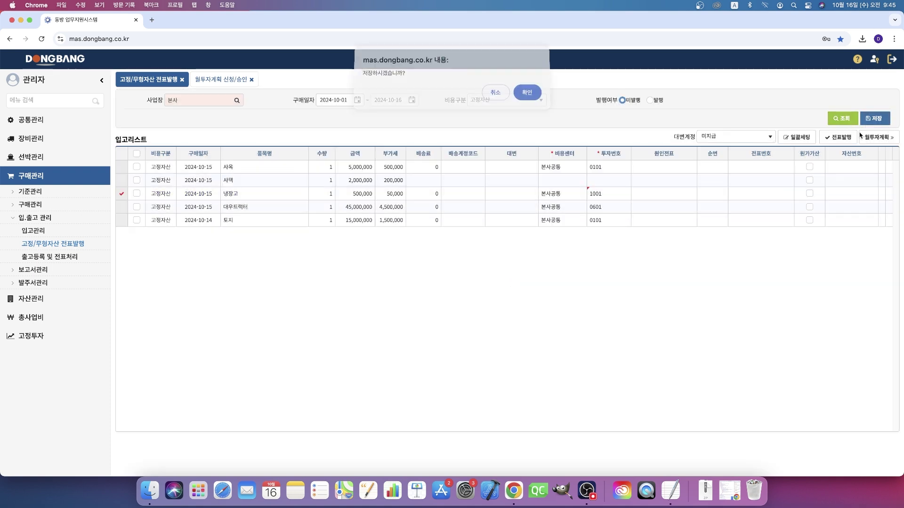
{"action": "left_click", "coordinate": [527, 95]}
{"action": "left_click", "coordinate": [137, 193]}
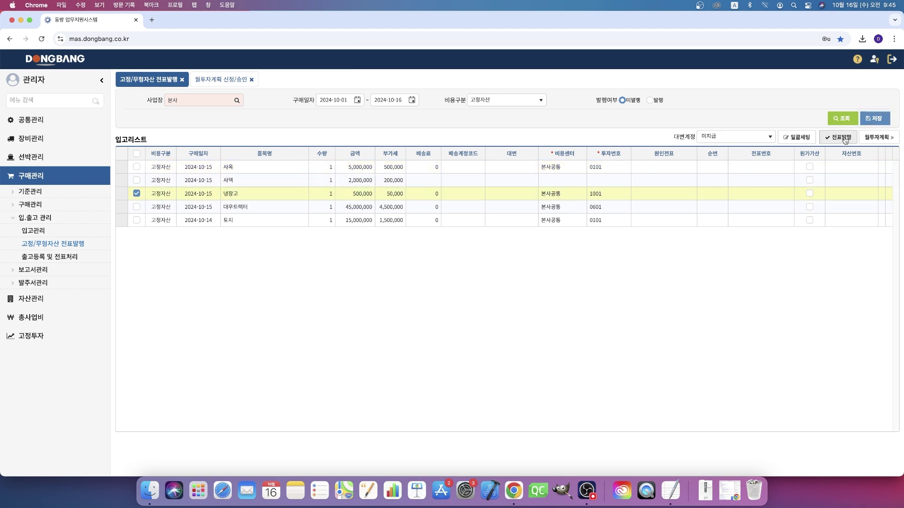
{"action": "left_click", "coordinate": [845, 139]}
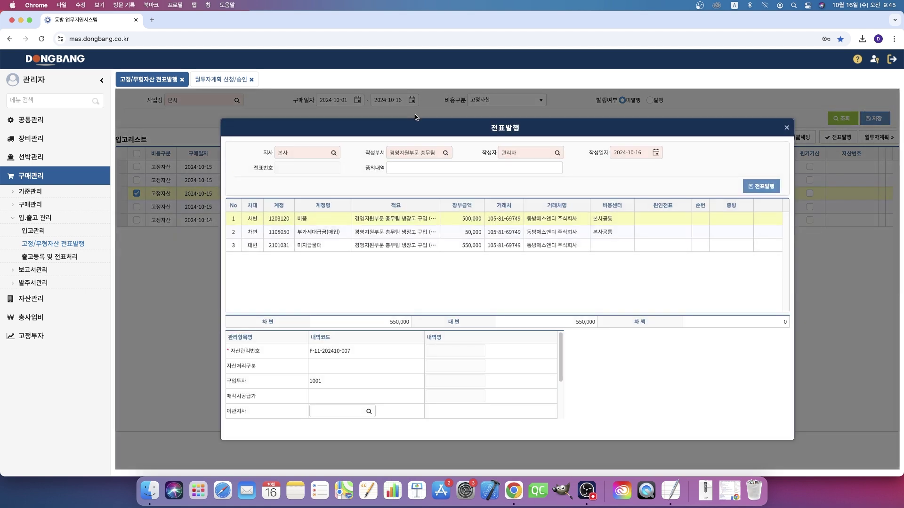
{"action": "left_click", "coordinate": [535, 167]}
{"action": "type", "text": "test"}
{"action": "left_click", "coordinate": [768, 191]}
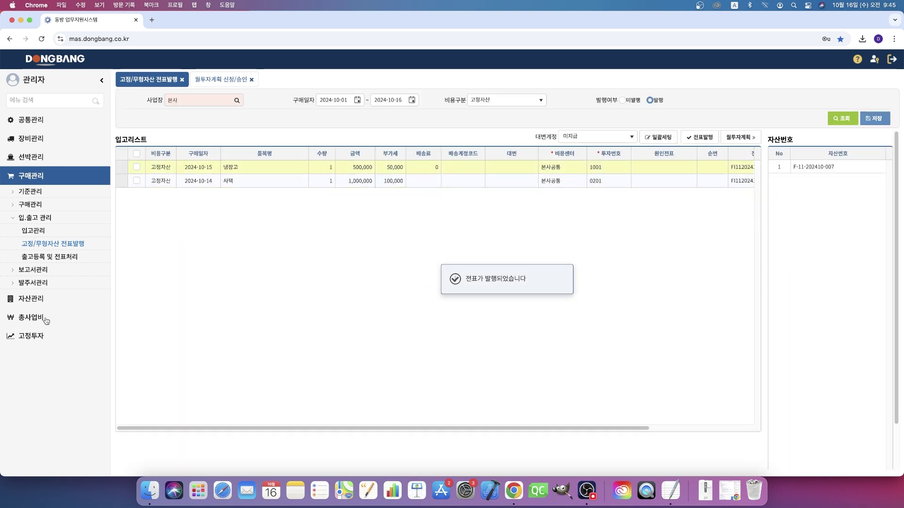
{"action": "left_click", "coordinate": [41, 302]}
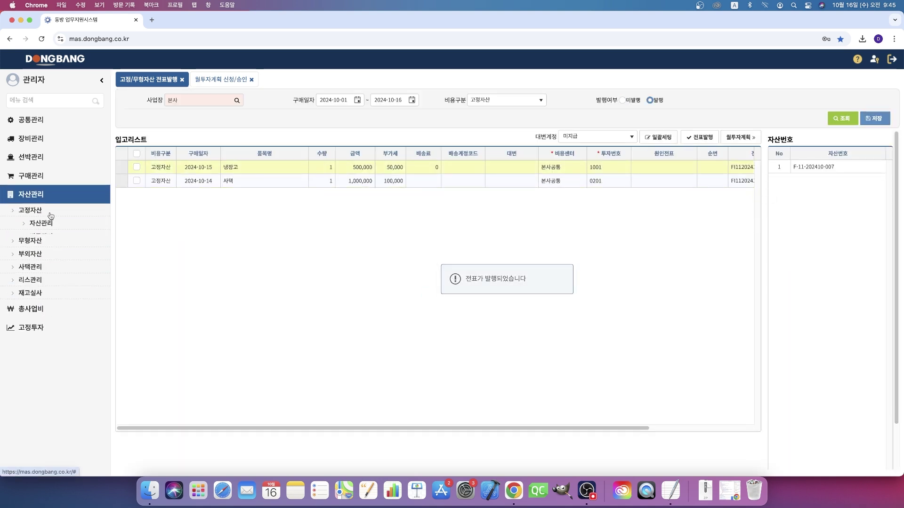
{"action": "left_click", "coordinate": [50, 237]}
Step: Open the fixed-asset change status list and set the 냉장고 entry's sub-category code to 10
{"action": "left_click", "coordinate": [56, 249]}
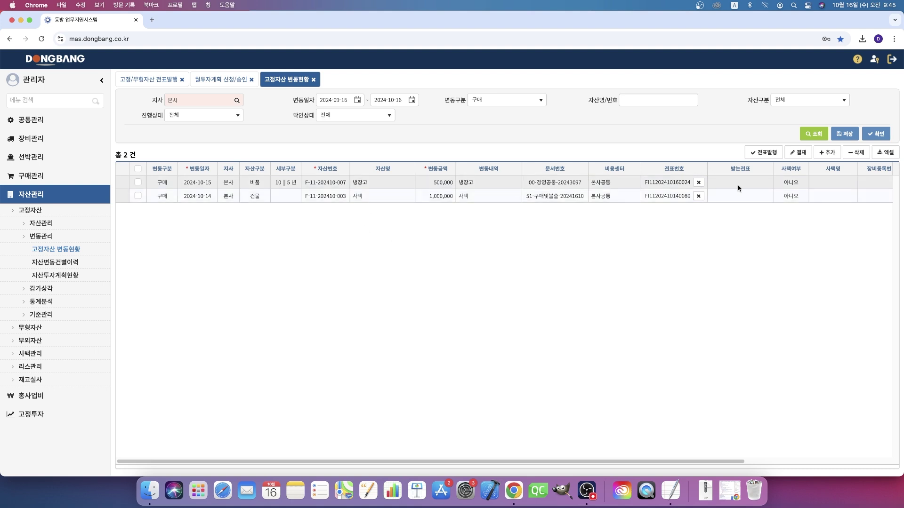
{"action": "left_click", "coordinate": [284, 183]}
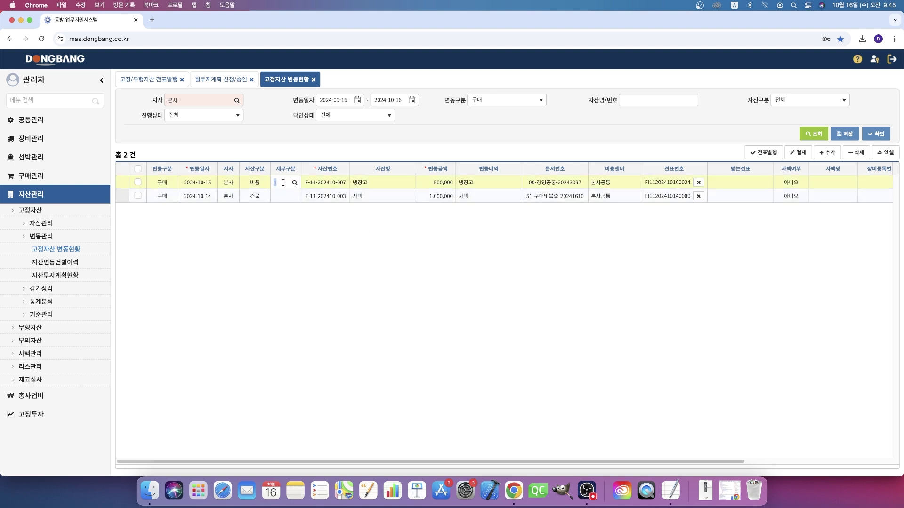
{"action": "type", "text": "10"}
{"action": "key", "text": "Return"}
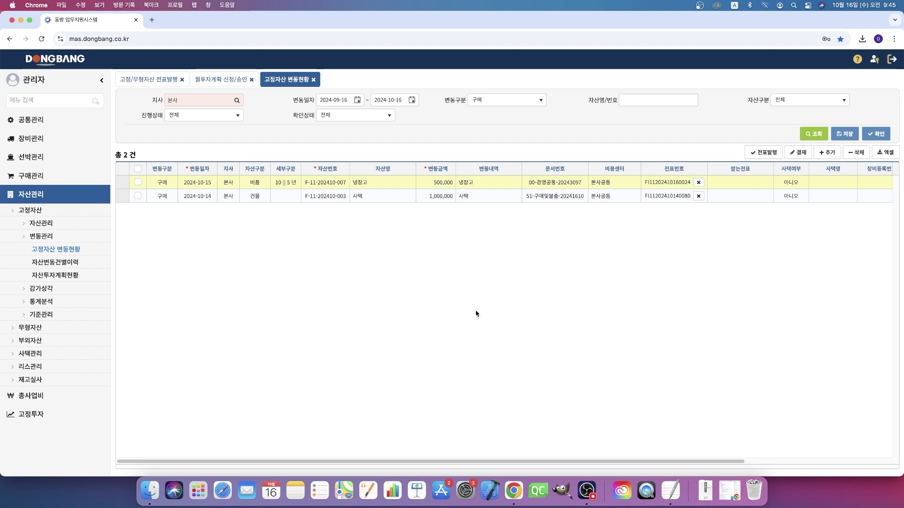
{"action": "left_click", "coordinate": [278, 182]}
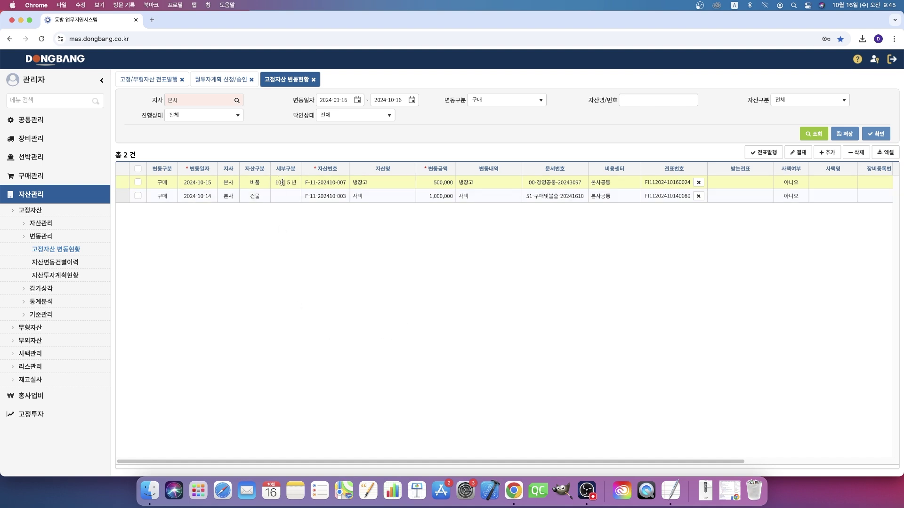
{"action": "left_click", "coordinate": [294, 183]}
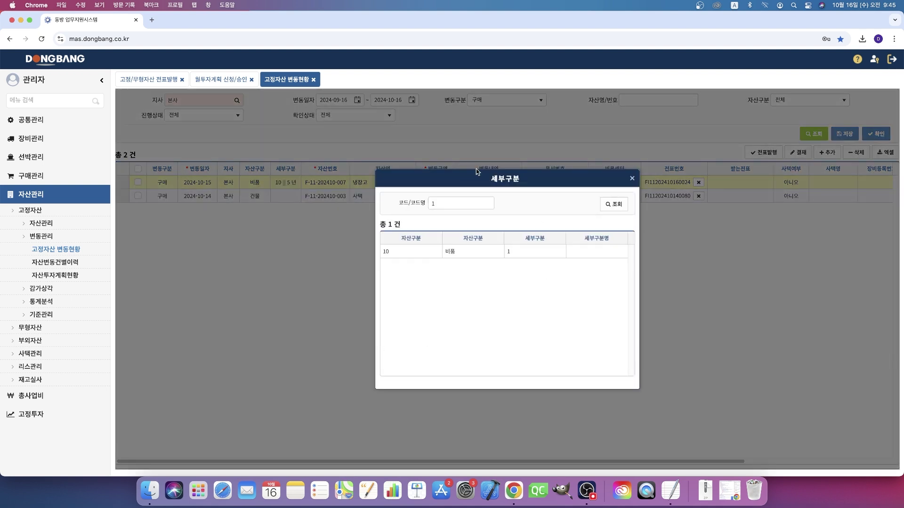
{"action": "key", "text": "BackSpace"}
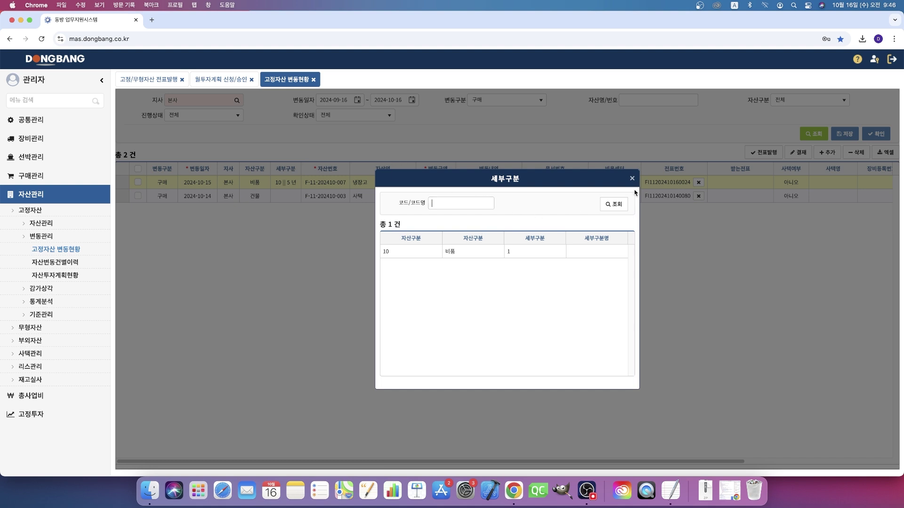
{"action": "left_click", "coordinate": [632, 179]}
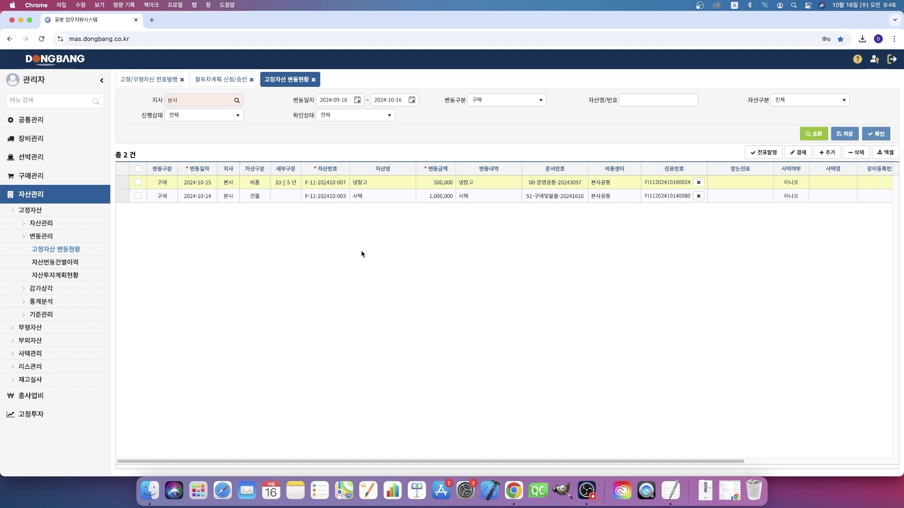
{"action": "left_click", "coordinate": [138, 182]}
{"action": "left_click", "coordinate": [881, 137]}
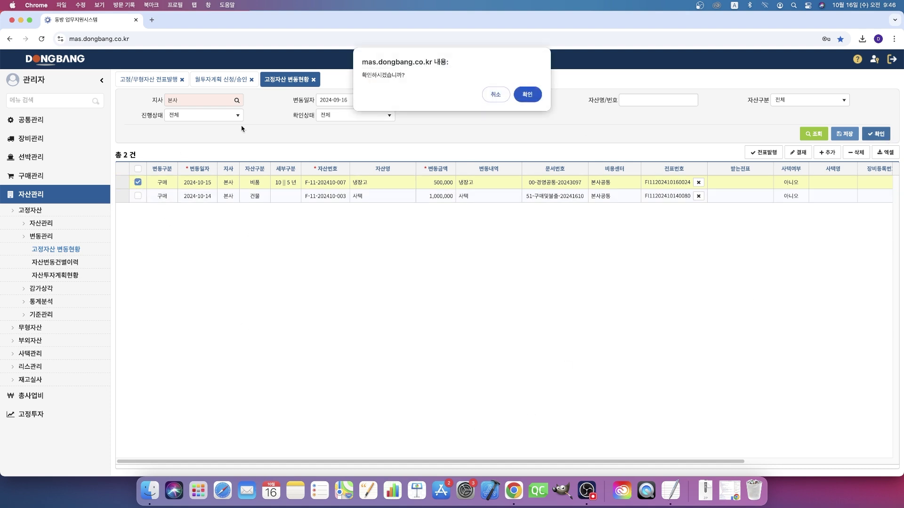
{"action": "left_click", "coordinate": [534, 94]}
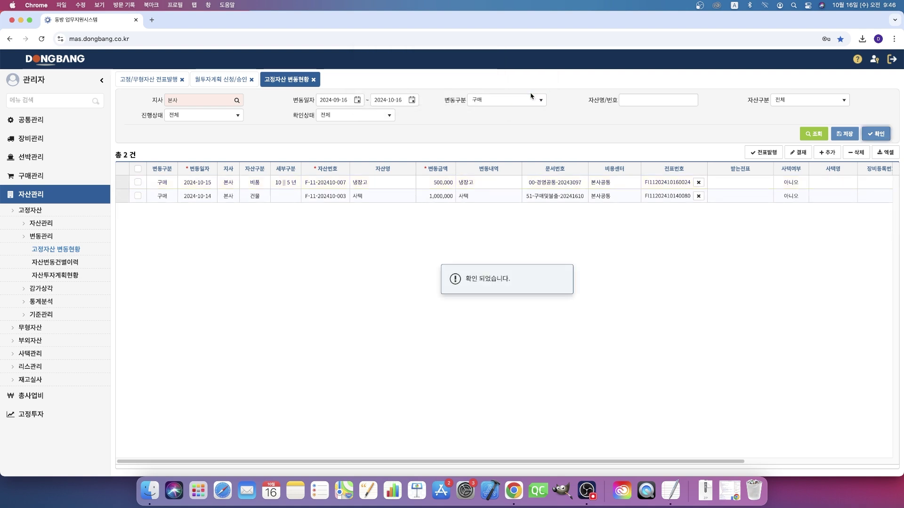
{"action": "double_click", "coordinate": [322, 182]}
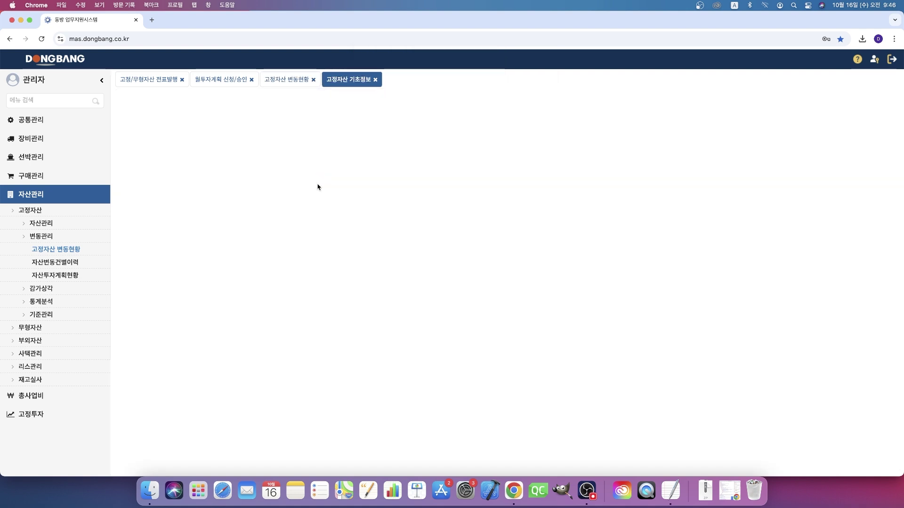
{"action": "left_click", "coordinate": [288, 79]}
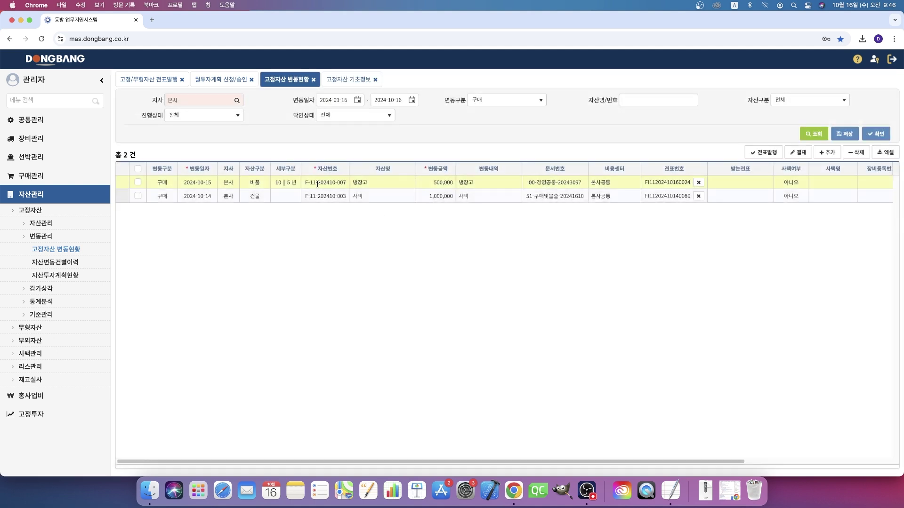
{"action": "double_click", "coordinate": [317, 184]}
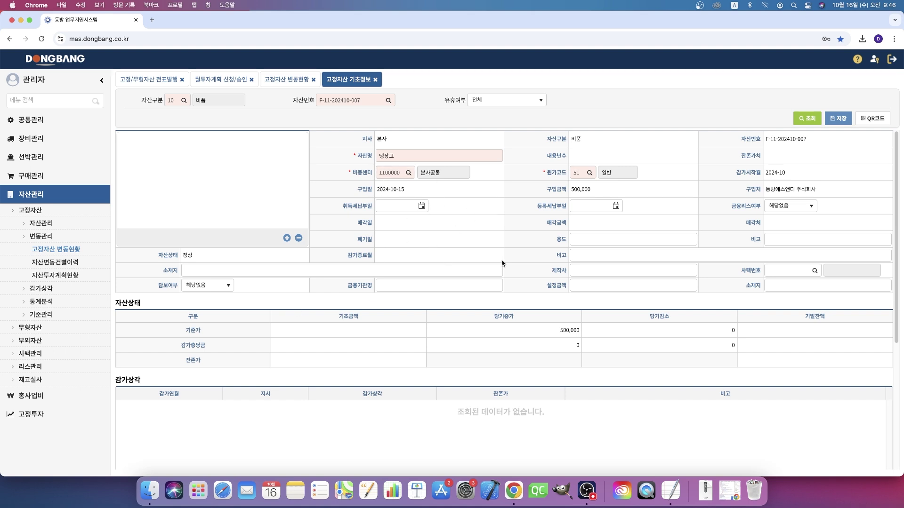
{"action": "left_click", "coordinate": [421, 205]}
{"action": "left_click", "coordinate": [412, 249]}
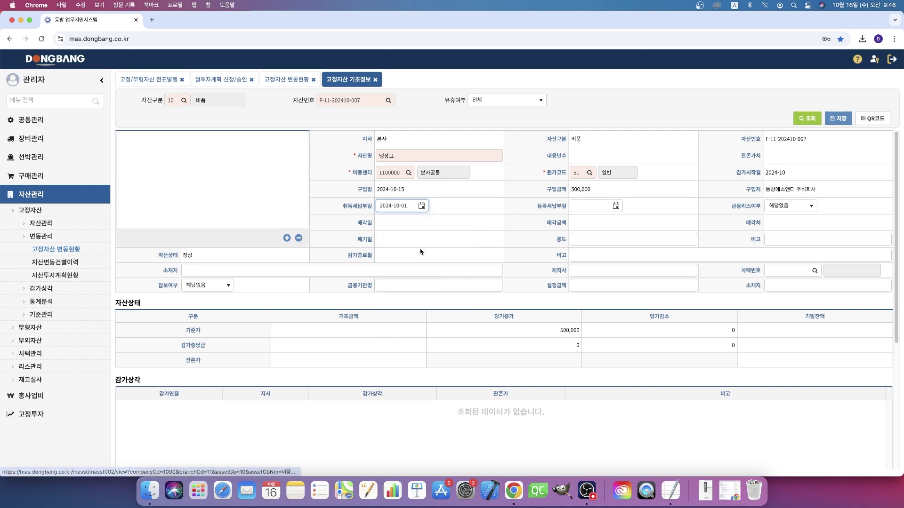
{"action": "left_click", "coordinate": [614, 206]}
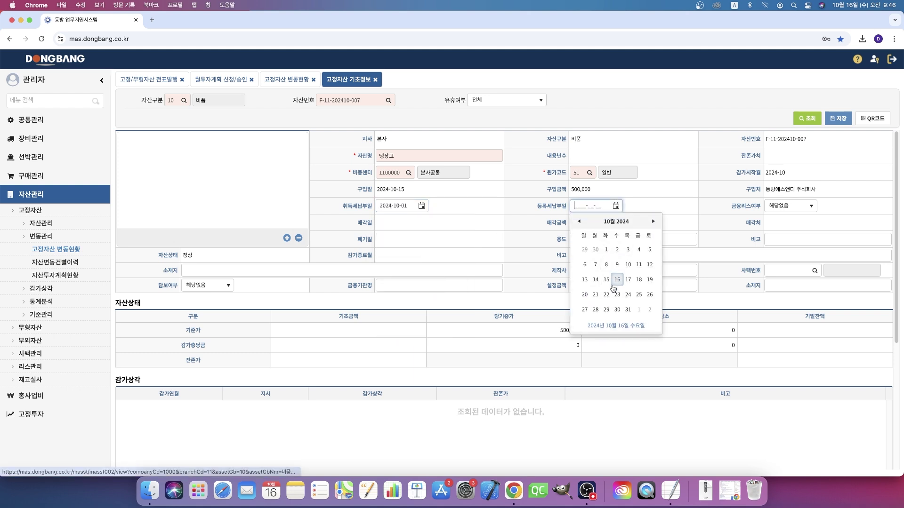
{"action": "left_click", "coordinate": [618, 284]}
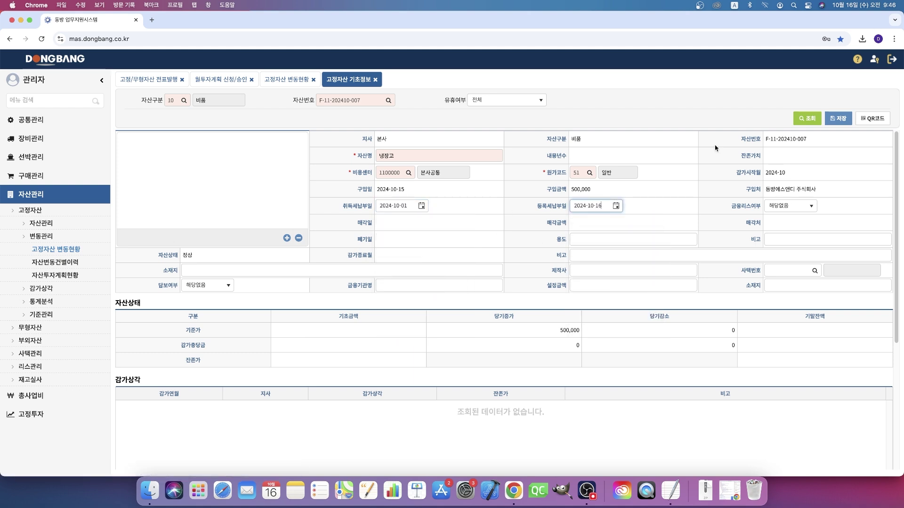
{"action": "left_click", "coordinate": [845, 120]}
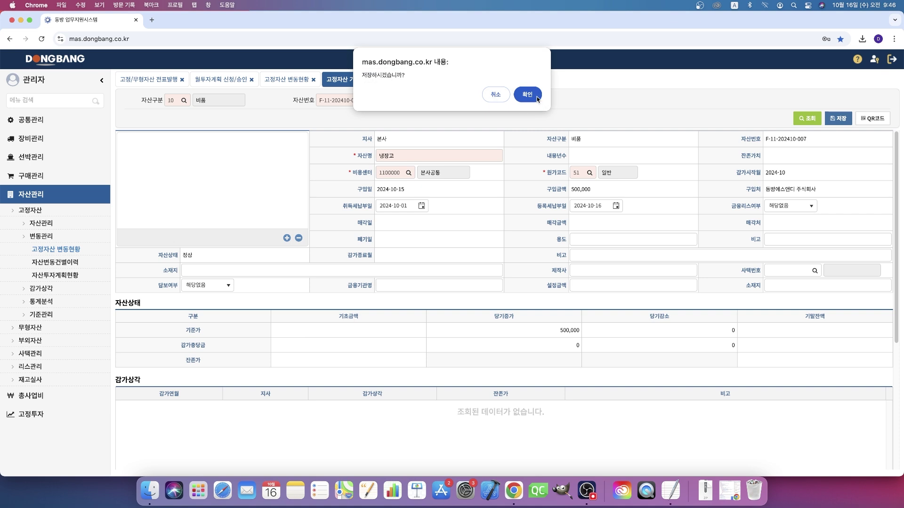
{"action": "left_click", "coordinate": [535, 97]}
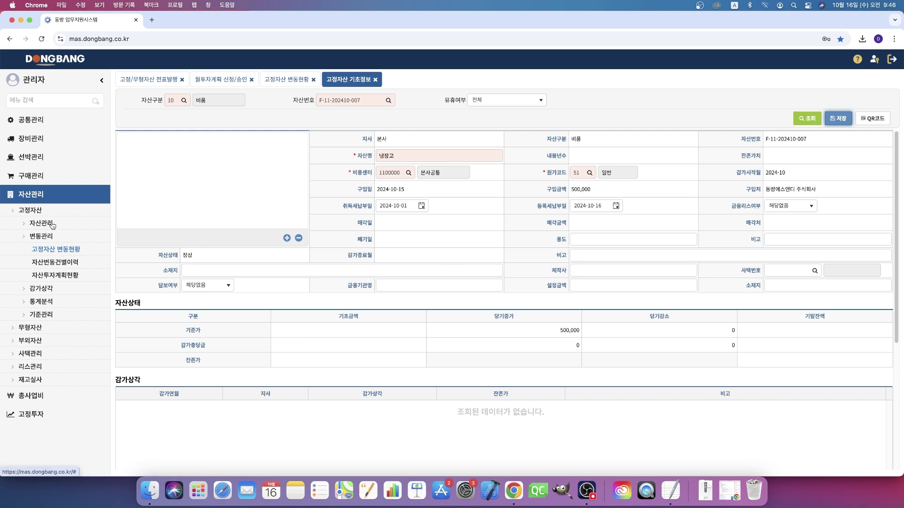
{"action": "left_click", "coordinate": [69, 226]}
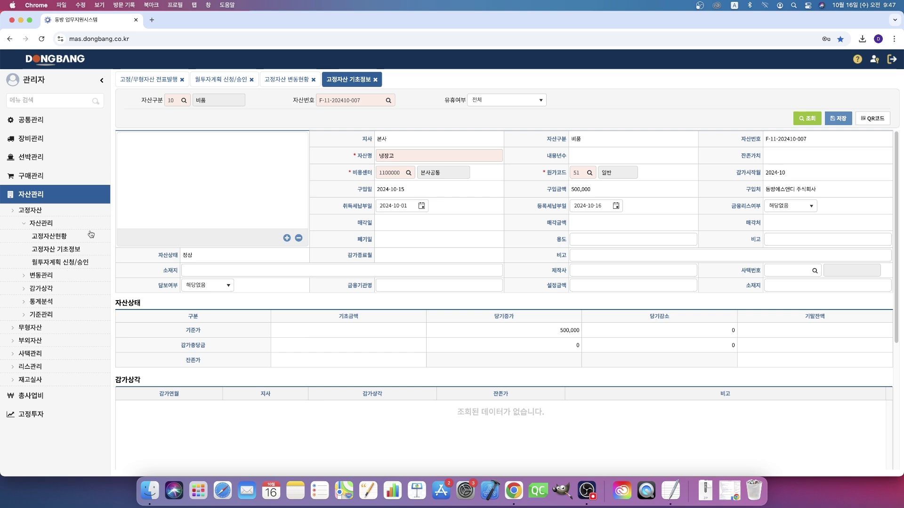
Step: Open the fixed-asset status list and search for 비품 assets
{"action": "left_click", "coordinate": [62, 240]}
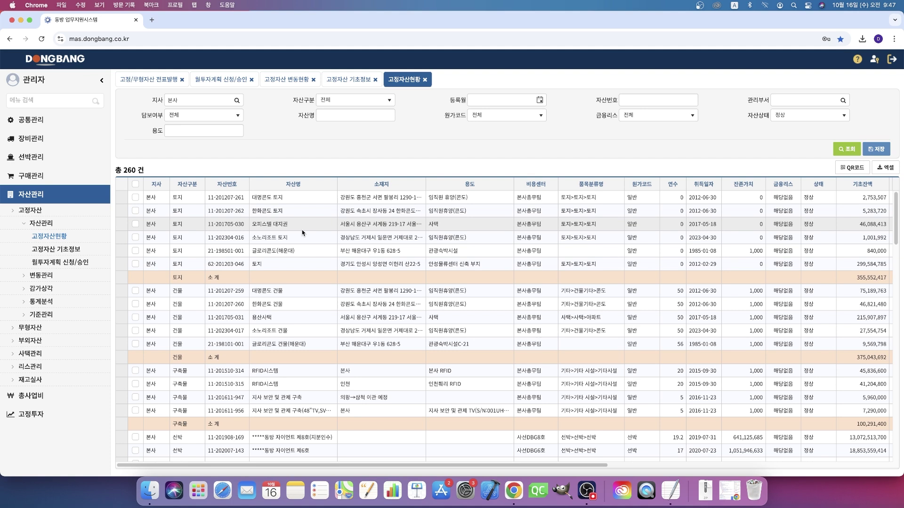
{"action": "scroll", "coordinate": [422, 265], "scroll_direction": "down", "scroll_amount": 1}
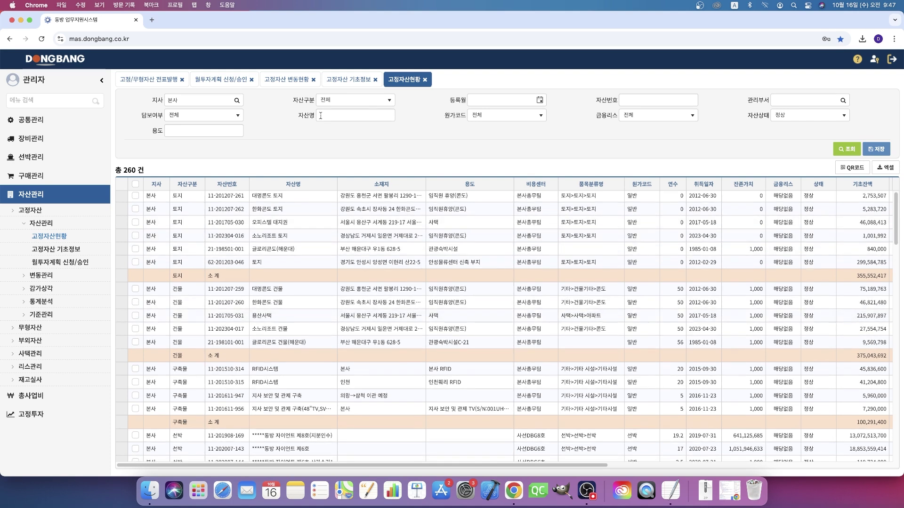
{"action": "left_click", "coordinate": [375, 101]}
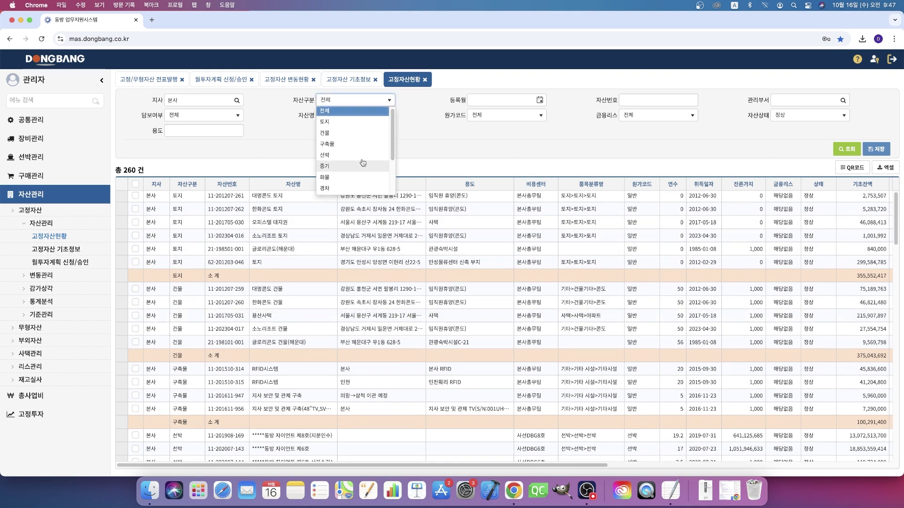
{"action": "scroll", "coordinate": [363, 164], "scroll_direction": "down", "scroll_amount": 2}
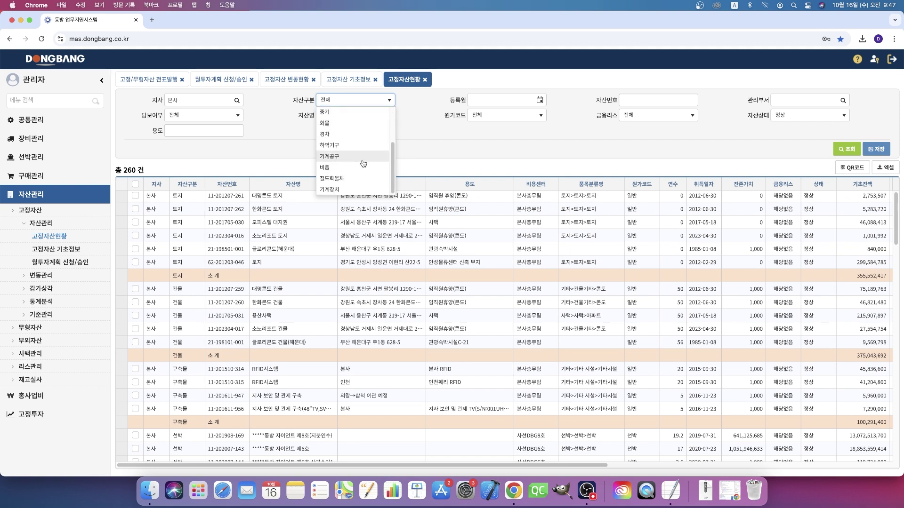
{"action": "left_click", "coordinate": [363, 168]}
{"action": "left_click", "coordinate": [854, 149]}
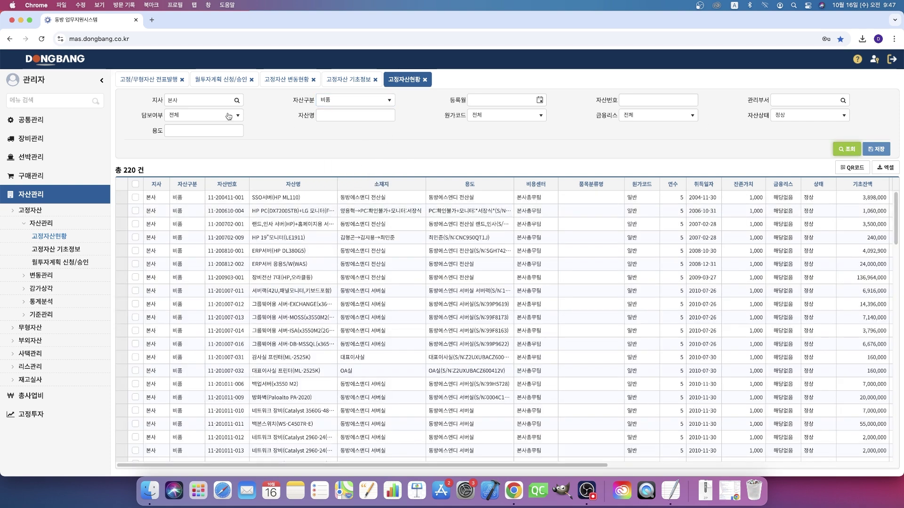
{"action": "left_click", "coordinate": [388, 116]}
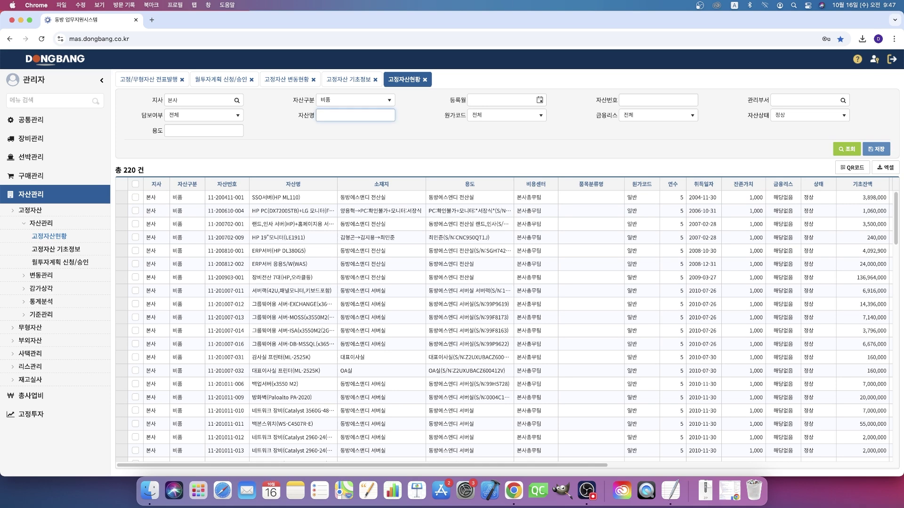
{"action": "scroll", "coordinate": [614, 297], "scroll_direction": "down", "scroll_amount": 5}
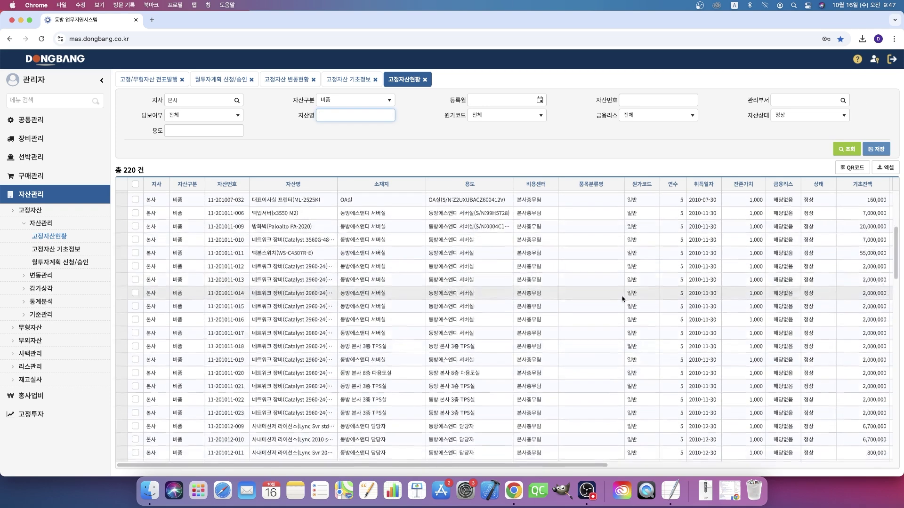
{"action": "scroll", "coordinate": [622, 299], "scroll_direction": "up", "scroll_amount": 5}
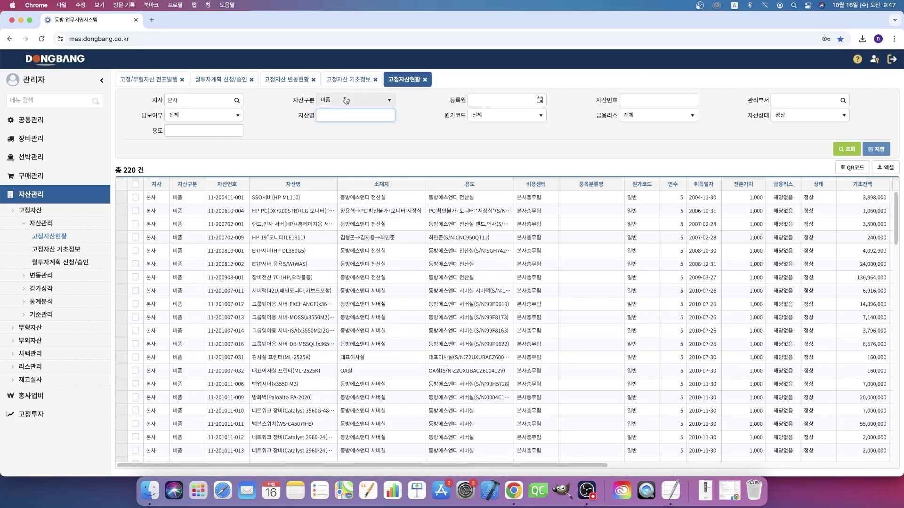
{"action": "left_click", "coordinate": [350, 80]}
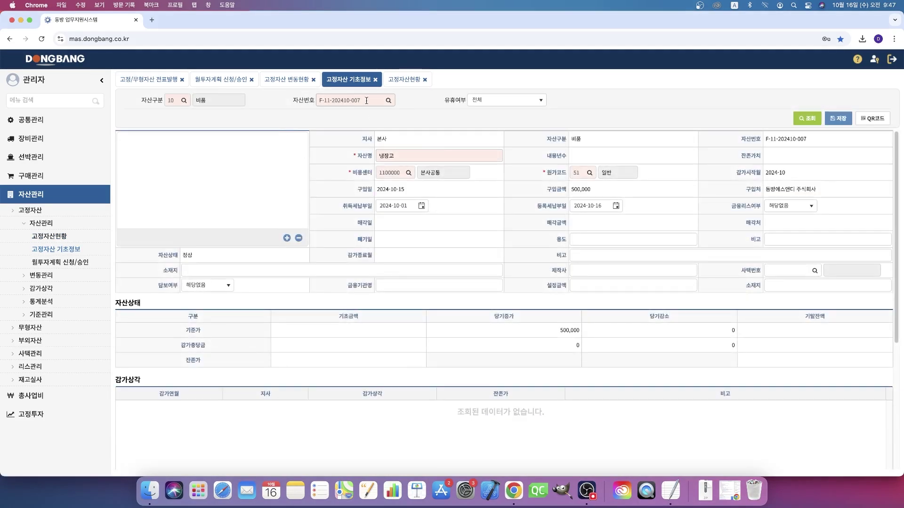
{"action": "left_click", "coordinate": [404, 79]}
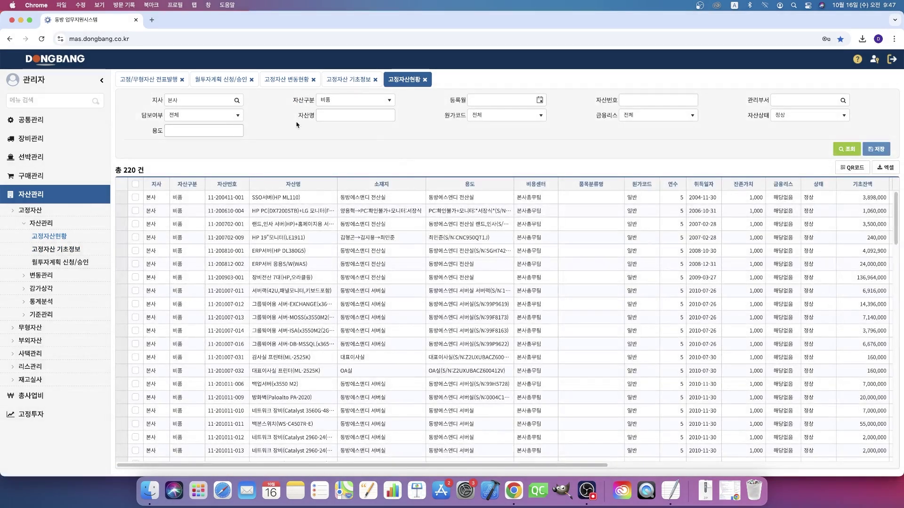
{"action": "left_click", "coordinate": [682, 100]}
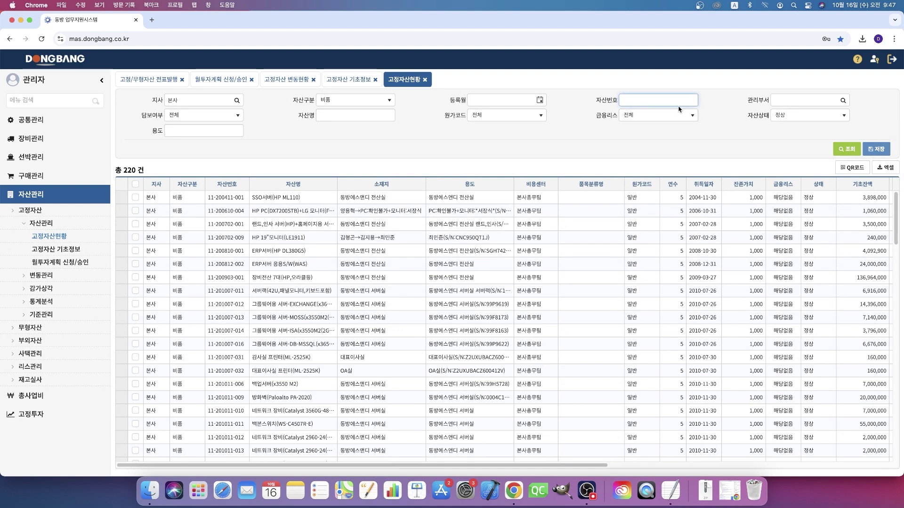
{"action": "left_click", "coordinate": [346, 80]}
{"action": "left_click", "coordinate": [348, 102]}
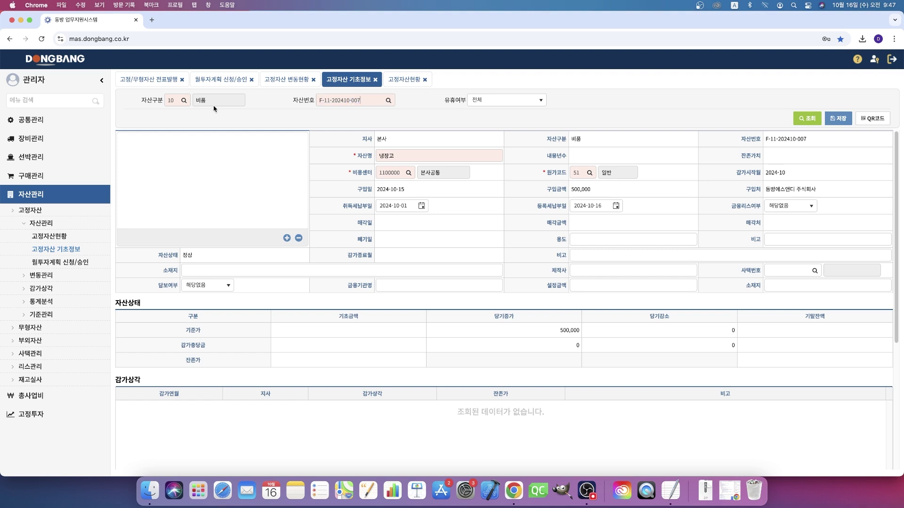
{"action": "left_click_drag", "start_coordinate": [360, 100], "coordinate": [300, 99]}
{"action": "key", "text": "ctrl+c"}
{"action": "left_click", "coordinate": [405, 80]}
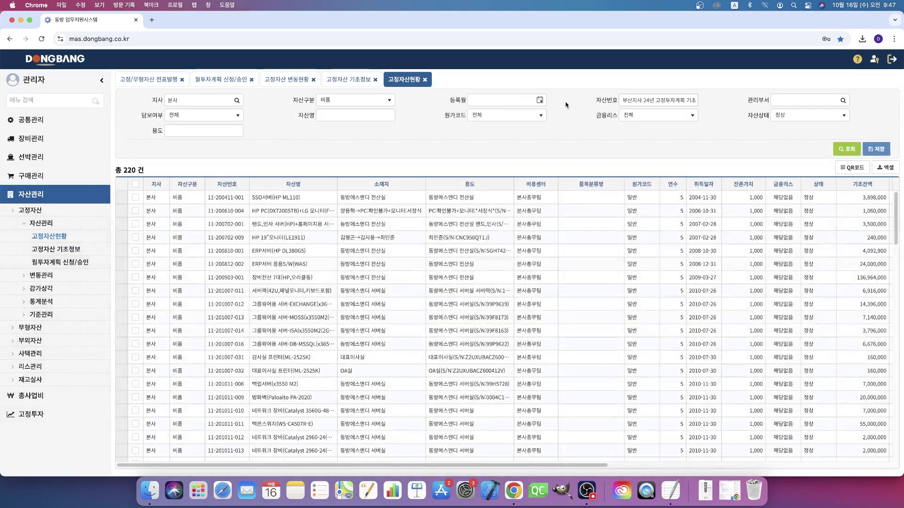
{"action": "triple_click", "coordinate": [656, 98]}
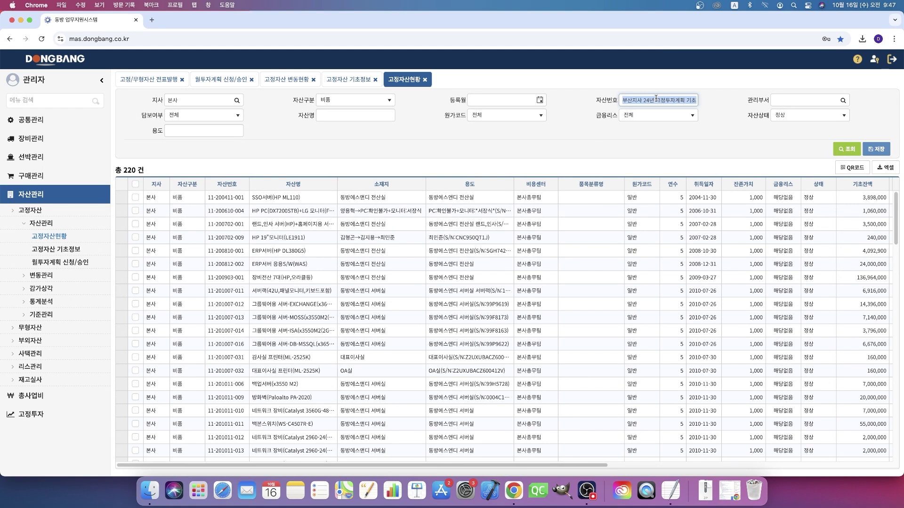
{"action": "key", "text": "BackSpace"}
{"action": "right_click", "coordinate": [685, 102]}
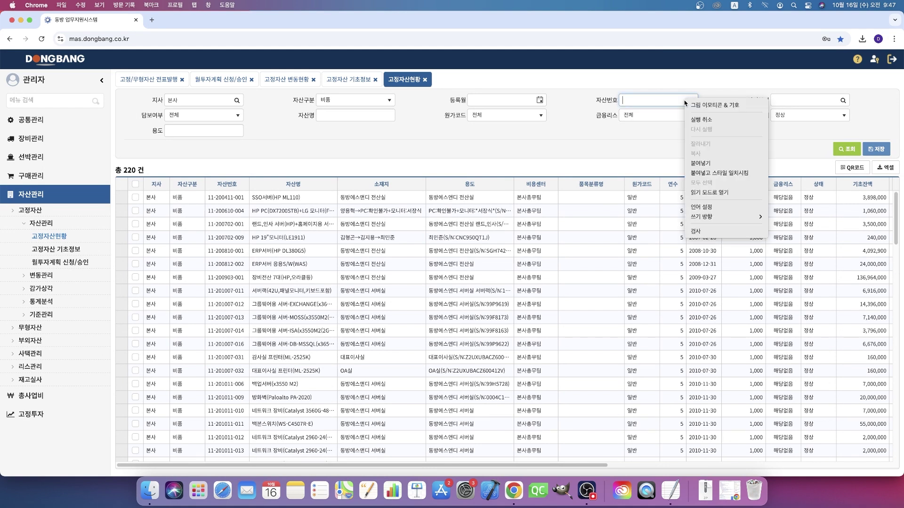
{"action": "left_click", "coordinate": [697, 164]}
{"action": "left_click", "coordinate": [839, 155]}
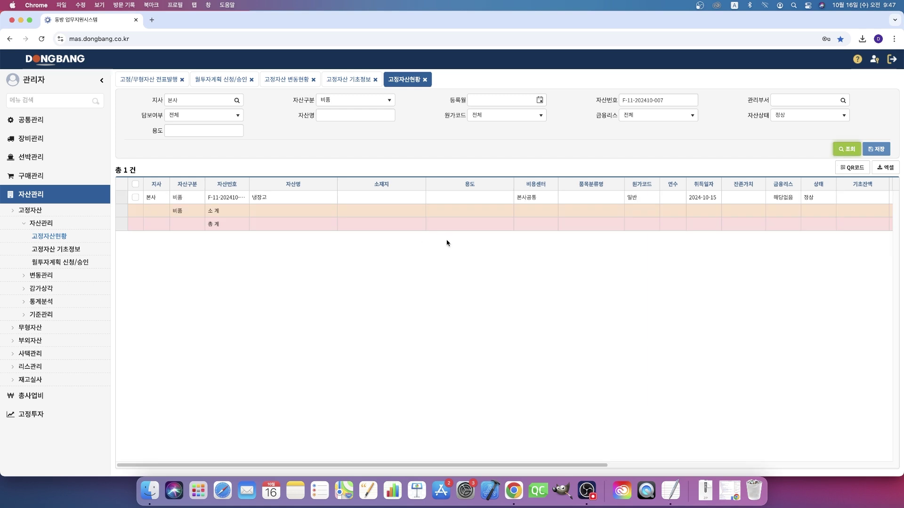
{"action": "triple_click", "coordinate": [677, 100]}
{"action": "key", "text": "BackSpace"}
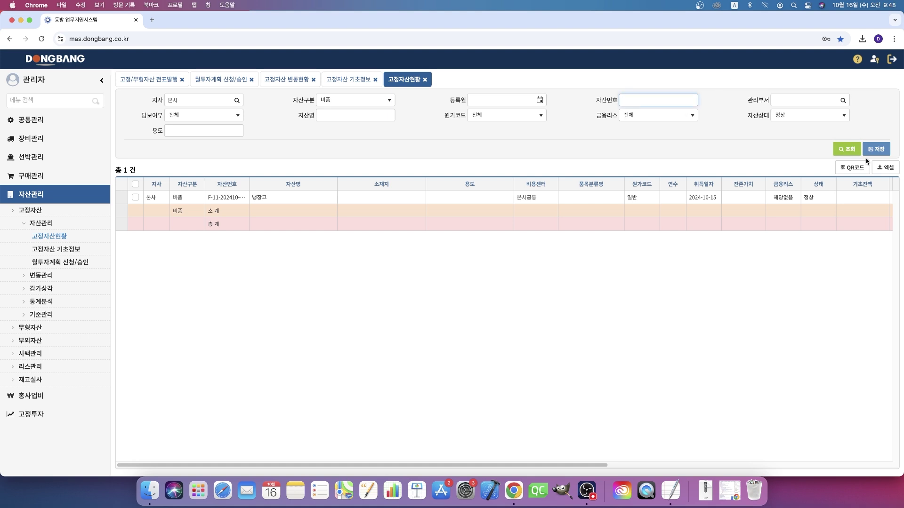
Step: List all 260 headquarters assets with asset type 전체 and review the columns
{"action": "left_click", "coordinate": [372, 99]}
{"action": "scroll", "coordinate": [372, 120], "scroll_direction": "up", "scroll_amount": 3}
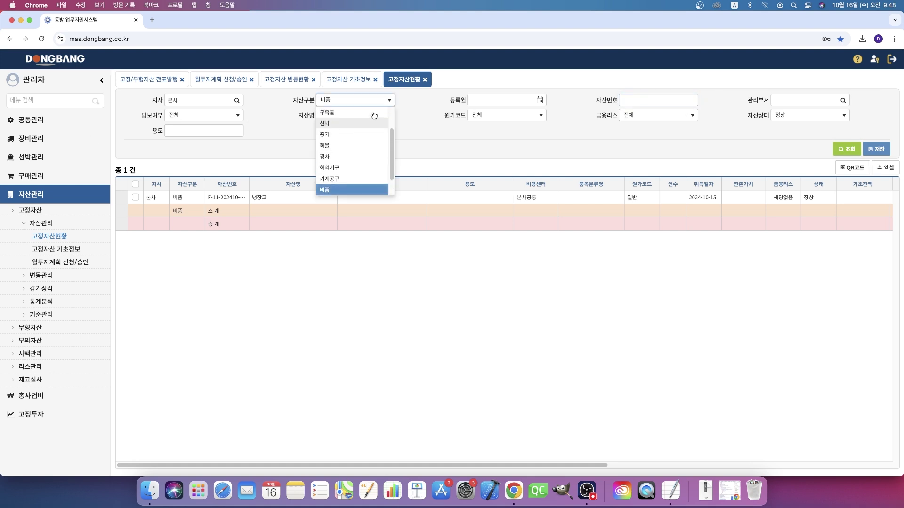
{"action": "left_click", "coordinate": [375, 115]}
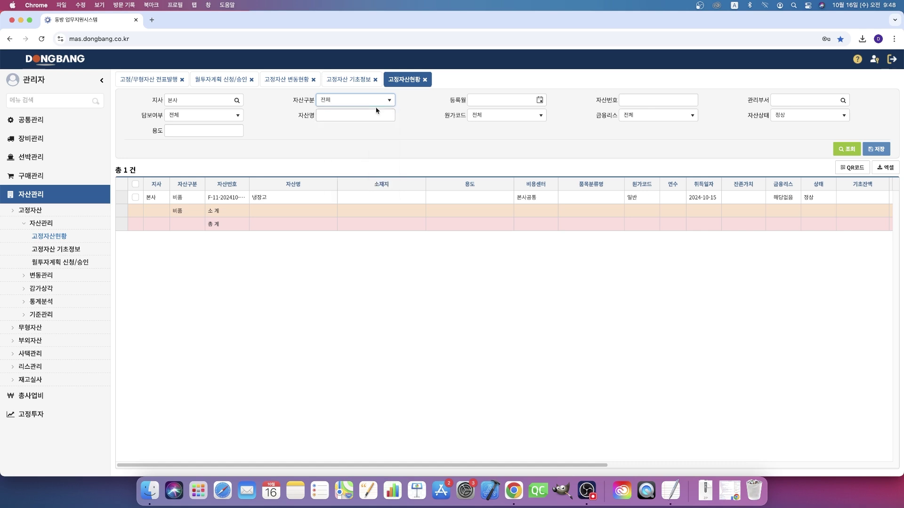
{"action": "left_click", "coordinate": [849, 149]}
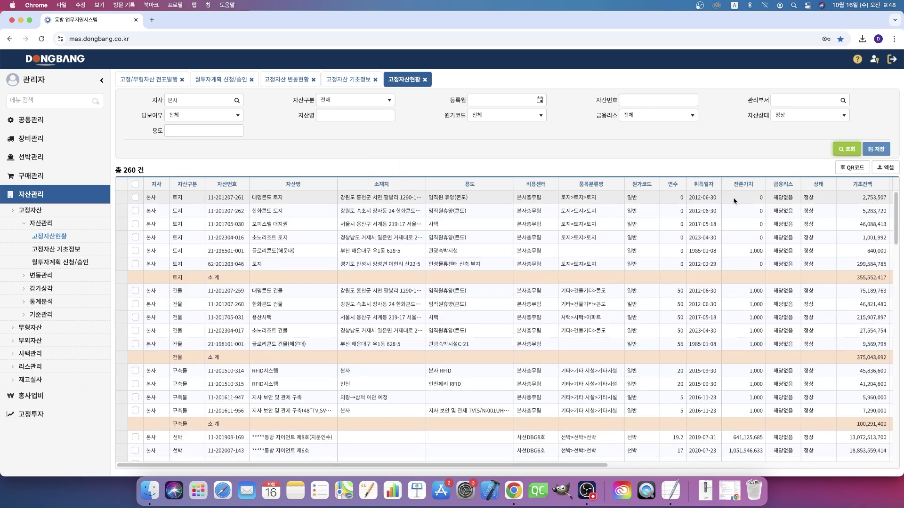
{"action": "left_click_drag", "start_coordinate": [611, 470], "coordinate": [897, 469]}
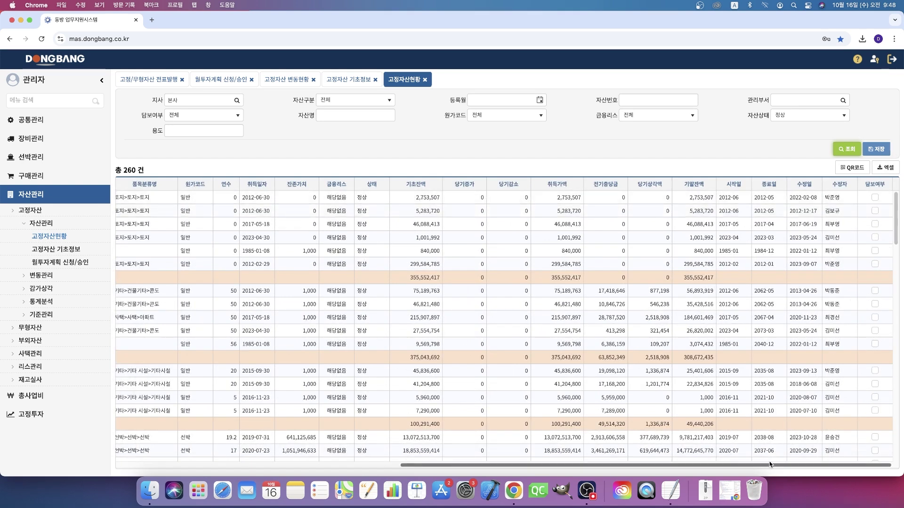
{"action": "scroll", "coordinate": [771, 473], "scroll_direction": "left", "scroll_amount": 5}
{"action": "left_click_drag", "start_coordinate": [653, 482], "coordinate": [471, 472]}
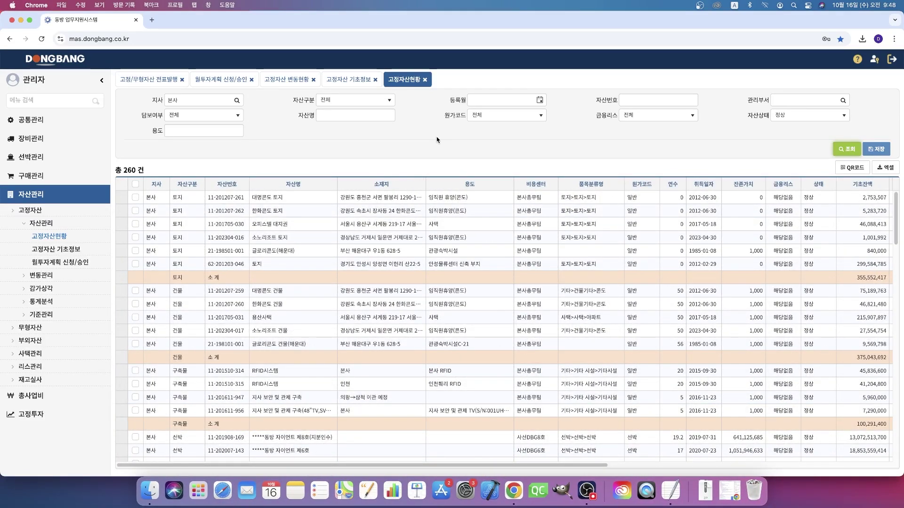
Step: Filter the asset status list to registration month 2024-08 and search
{"action": "left_click", "coordinate": [540, 101]}
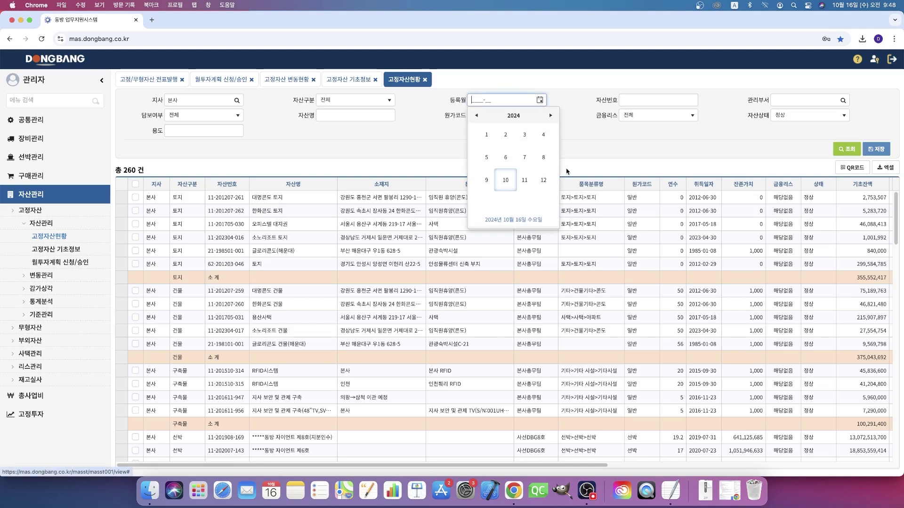
{"action": "left_click", "coordinate": [602, 139]}
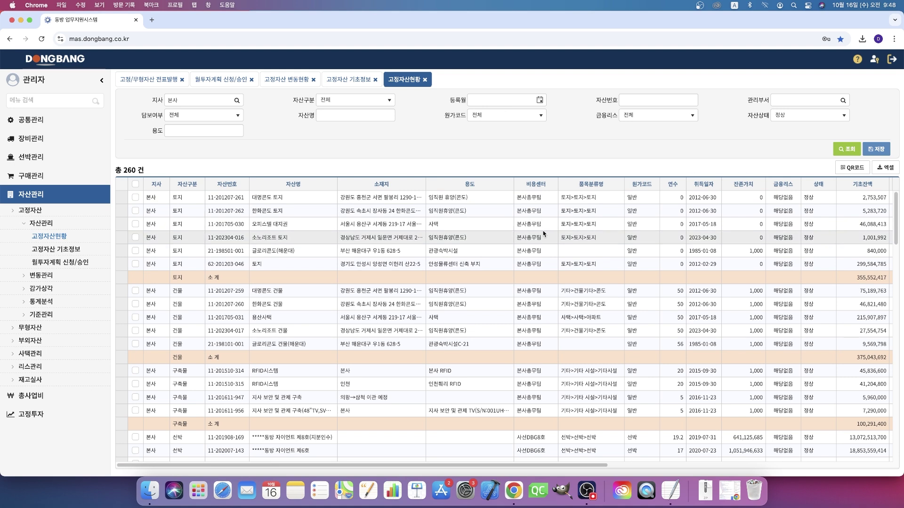
{"action": "right_click", "coordinate": [240, 101]}
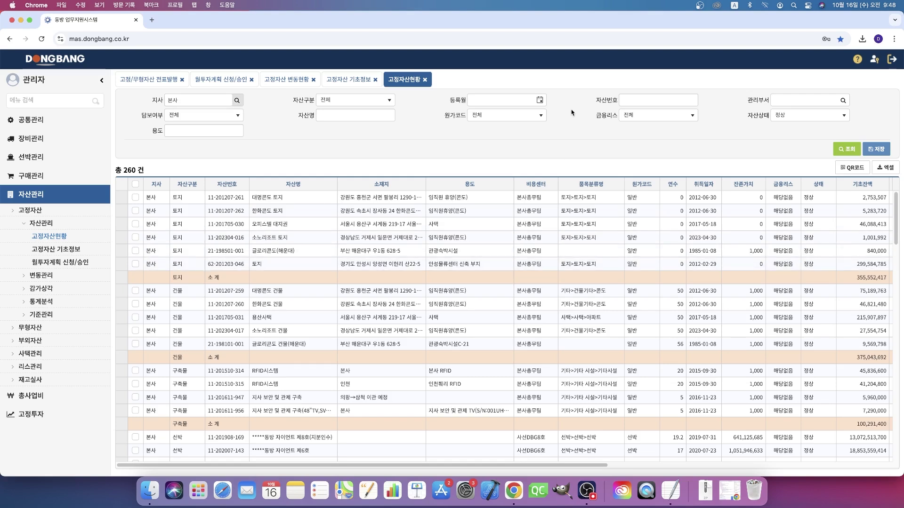
{"action": "left_click", "coordinate": [539, 99]}
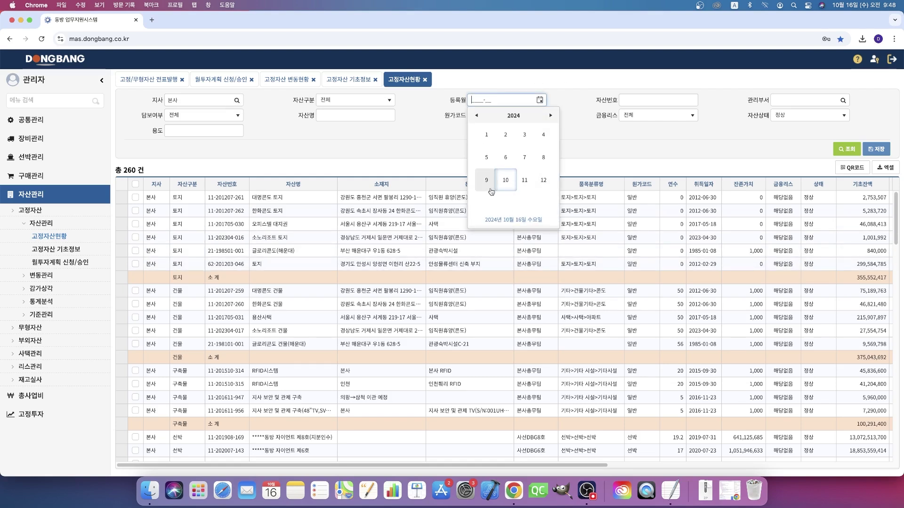
{"action": "left_click", "coordinate": [486, 181]}
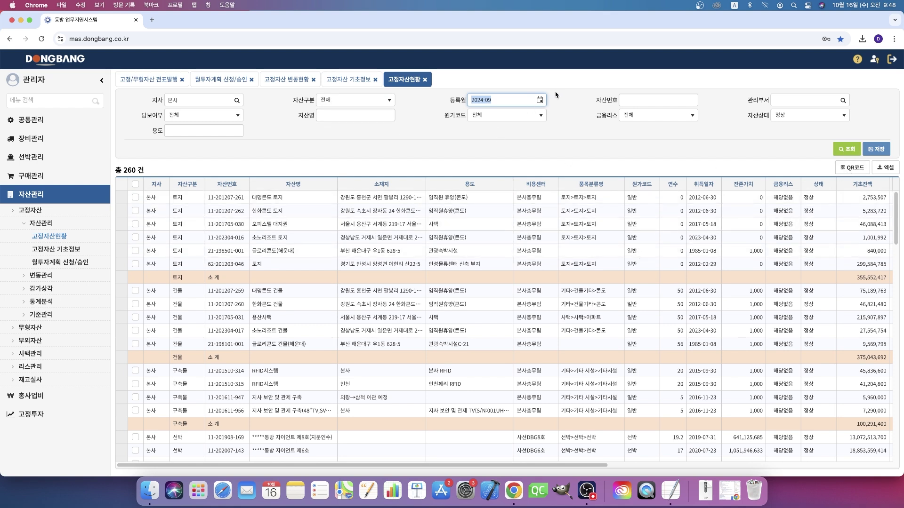
{"action": "left_click", "coordinate": [540, 100]}
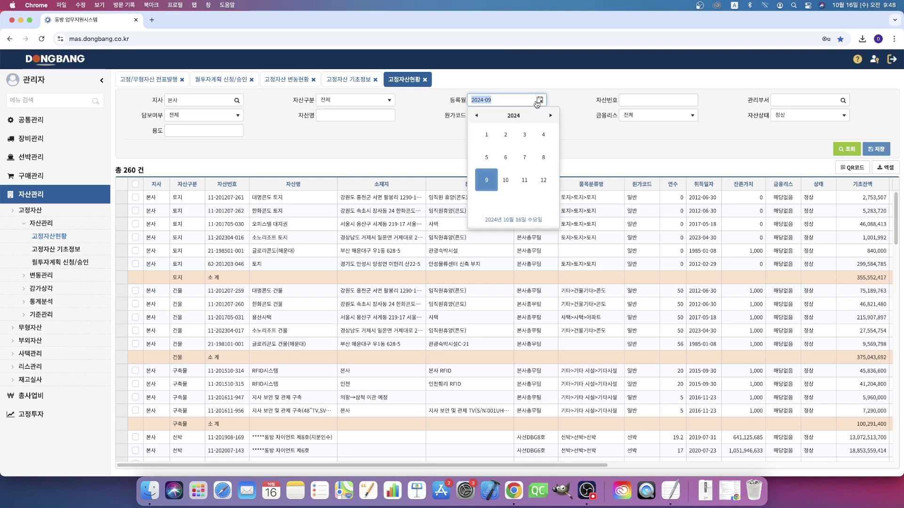
{"action": "left_click", "coordinate": [538, 158]}
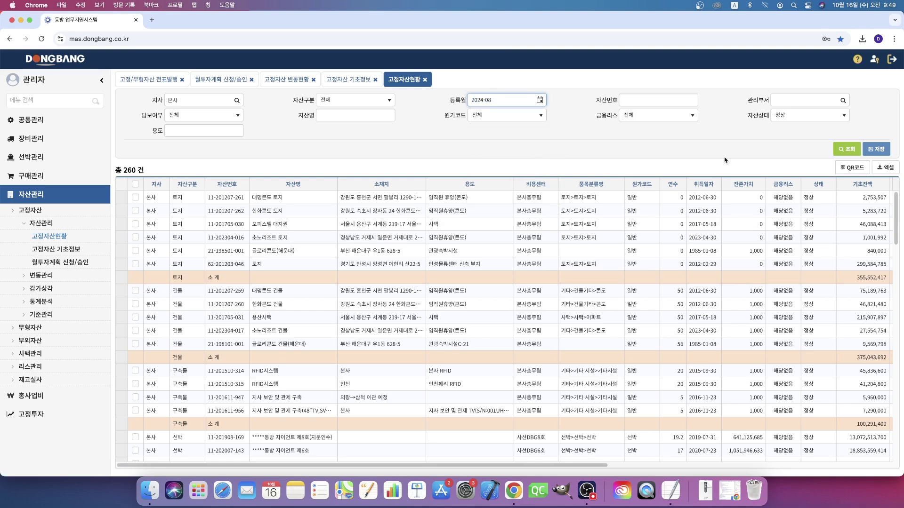
{"action": "left_click", "coordinate": [849, 149]}
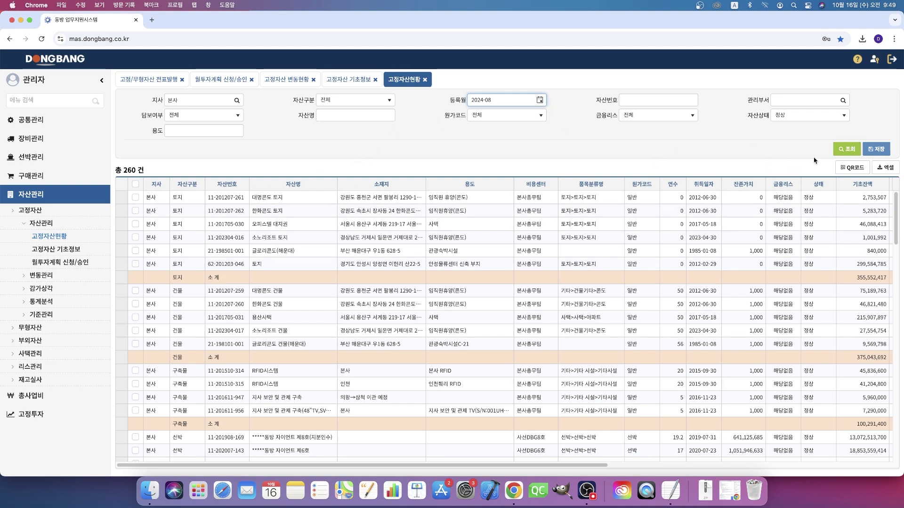
{"action": "left_click", "coordinate": [848, 149]}
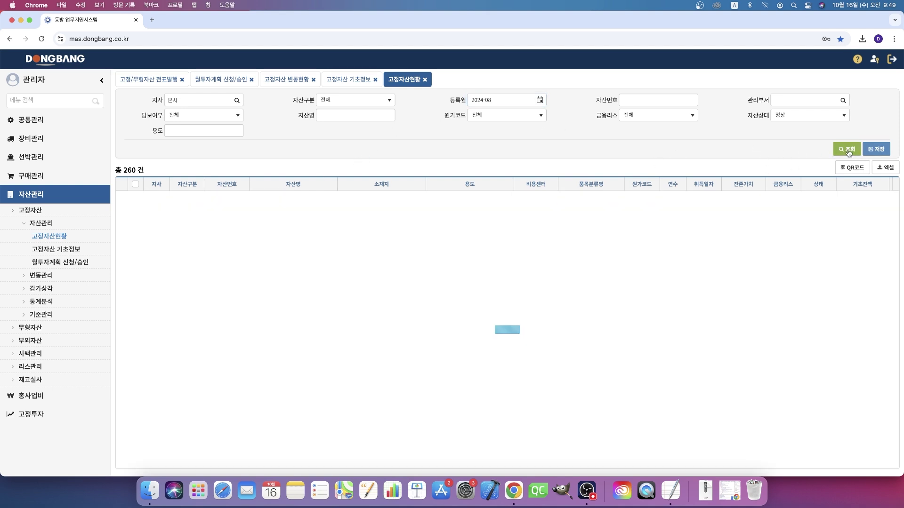
Step: Check the 2024-01 results, then search registration month 2024-08 again for 259 records
{"action": "scroll", "coordinate": [514, 319], "scroll_direction": "down", "scroll_amount": 15}
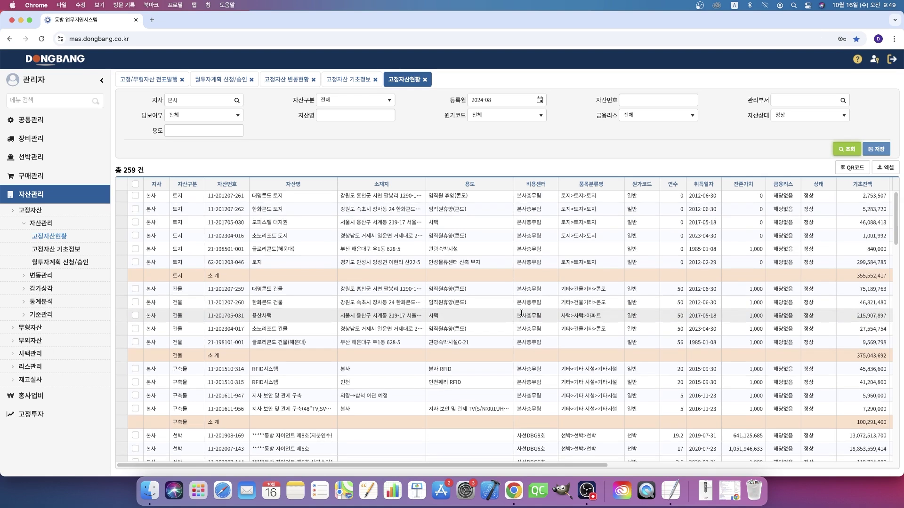
{"action": "scroll", "coordinate": [536, 342], "scroll_direction": "down", "scroll_amount": 5}
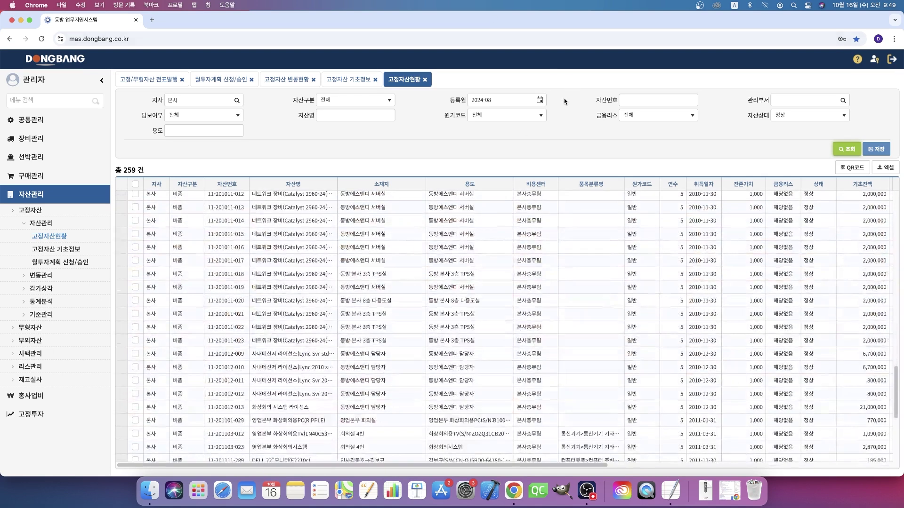
{"action": "left_click", "coordinate": [540, 99]}
{"action": "left_click", "coordinate": [490, 142]}
{"action": "left_click", "coordinate": [847, 148]}
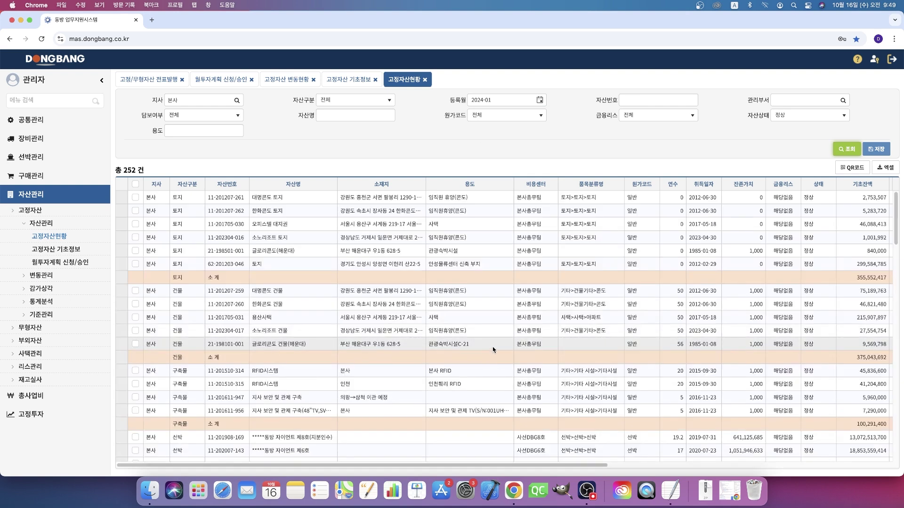
{"action": "scroll", "coordinate": [493, 350], "scroll_direction": "down", "scroll_amount": 15}
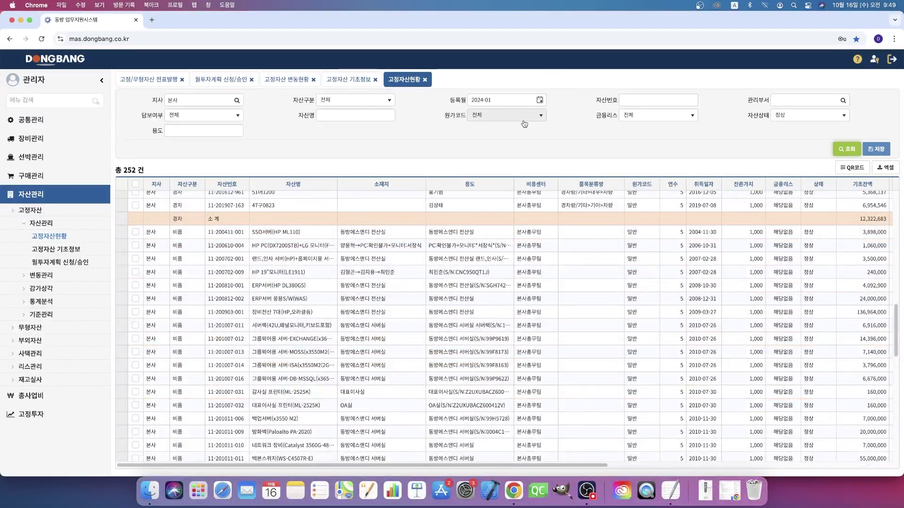
{"action": "left_click", "coordinate": [540, 100]}
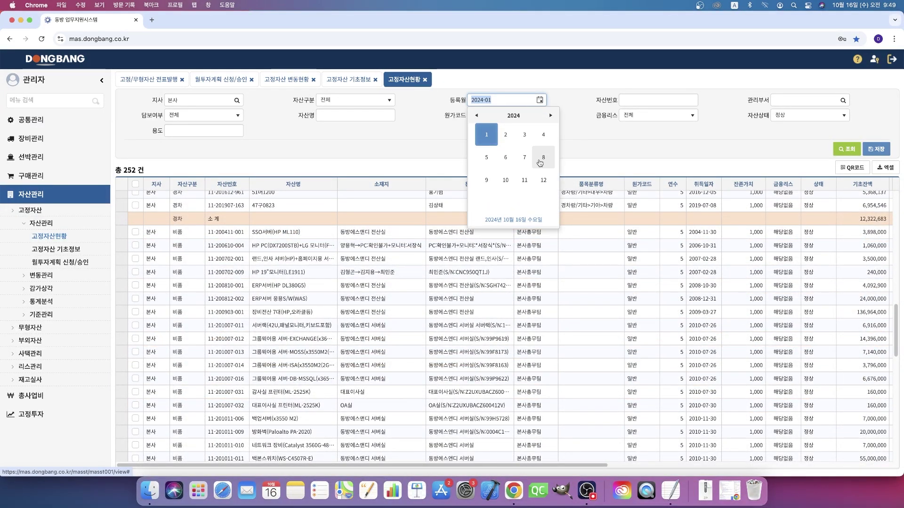
{"action": "left_click", "coordinate": [540, 160]}
{"action": "left_click", "coordinate": [847, 149]}
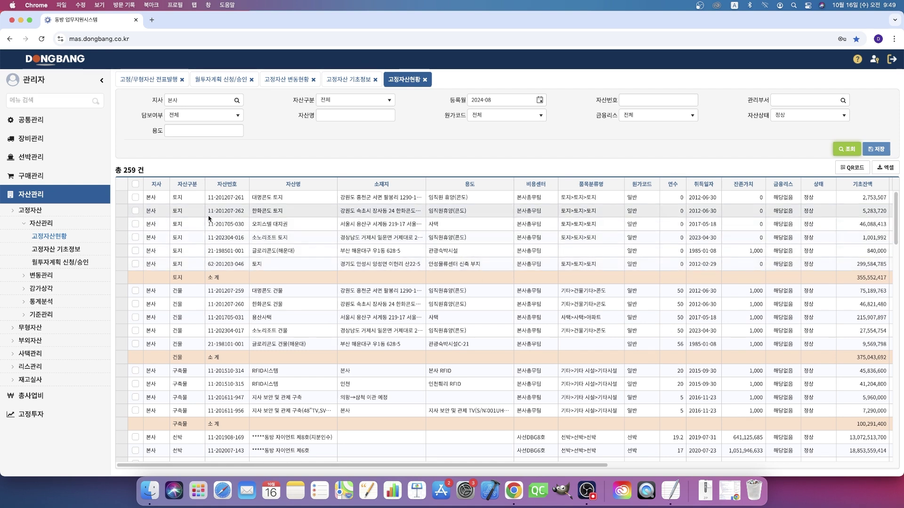
{"action": "left_click", "coordinate": [70, 253]}
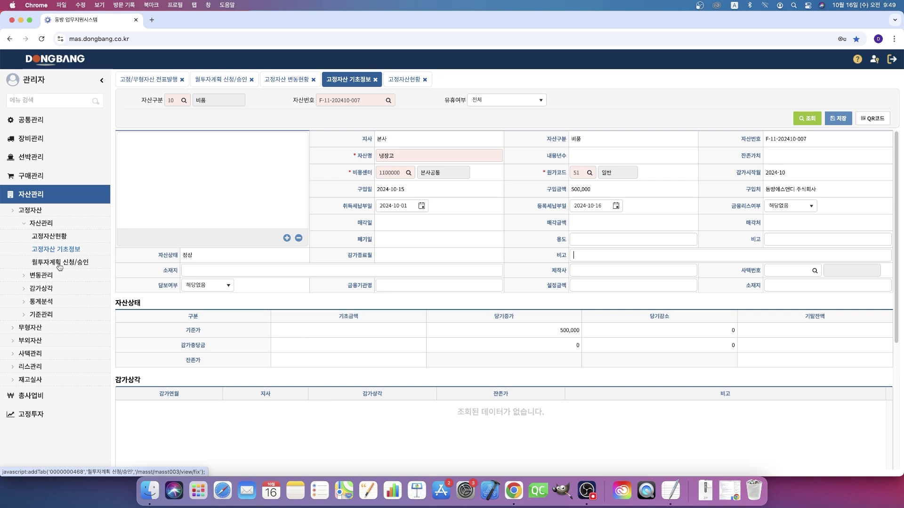
Step: Go from the monthly investment plan page to 구매관리 > 입.출고 관리 > 고정/무형자산 전표발행
{"action": "left_click", "coordinate": [59, 262]}
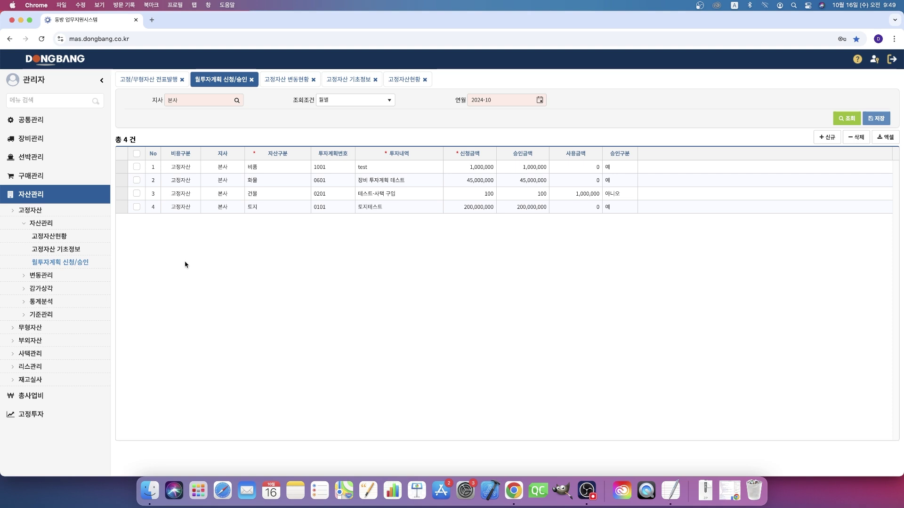
{"action": "left_click", "coordinate": [32, 179]}
{"action": "left_click", "coordinate": [30, 205]}
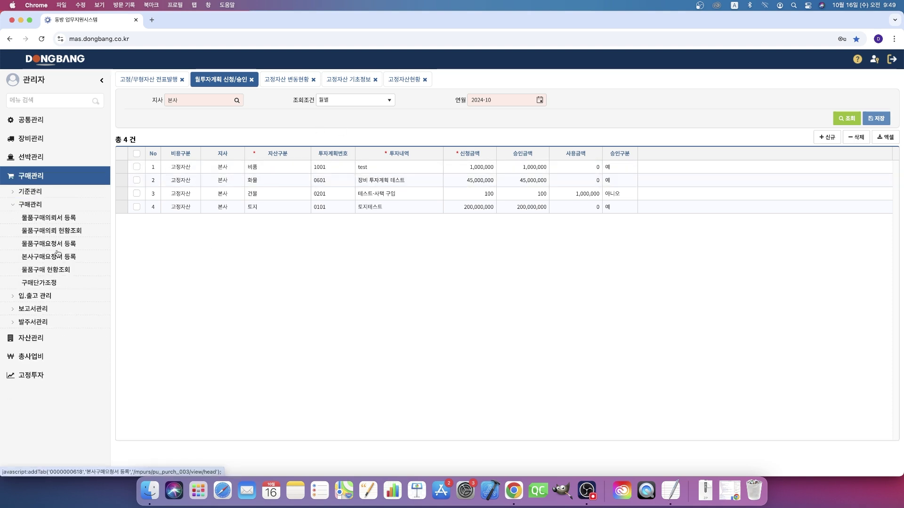
{"action": "left_click", "coordinate": [40, 297]}
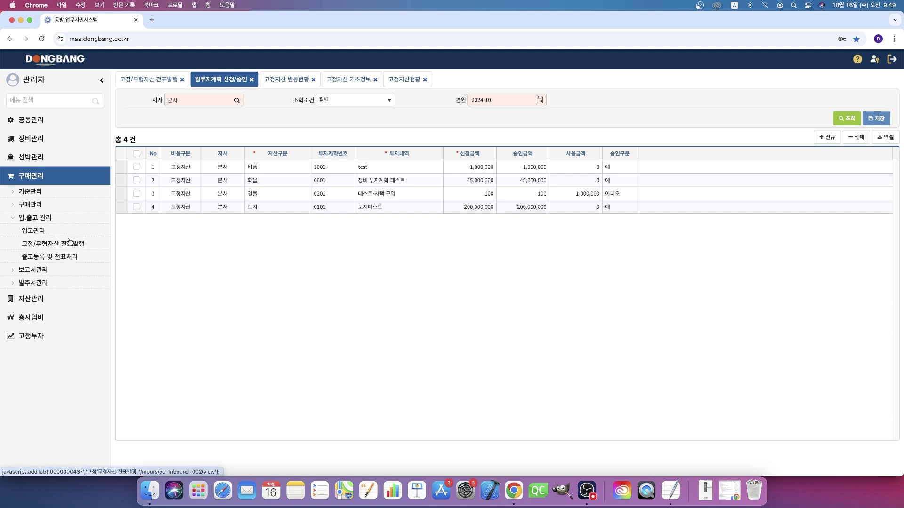
{"action": "left_click", "coordinate": [67, 245]}
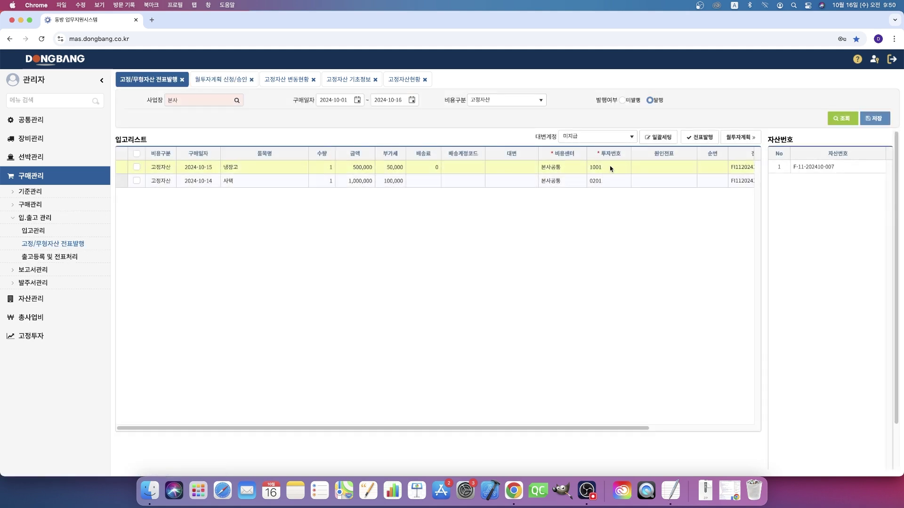
Step: Filter vouchers to 미발행 and check the 사택 row's investment number lookup without choosing
{"action": "left_click", "coordinate": [601, 182]}
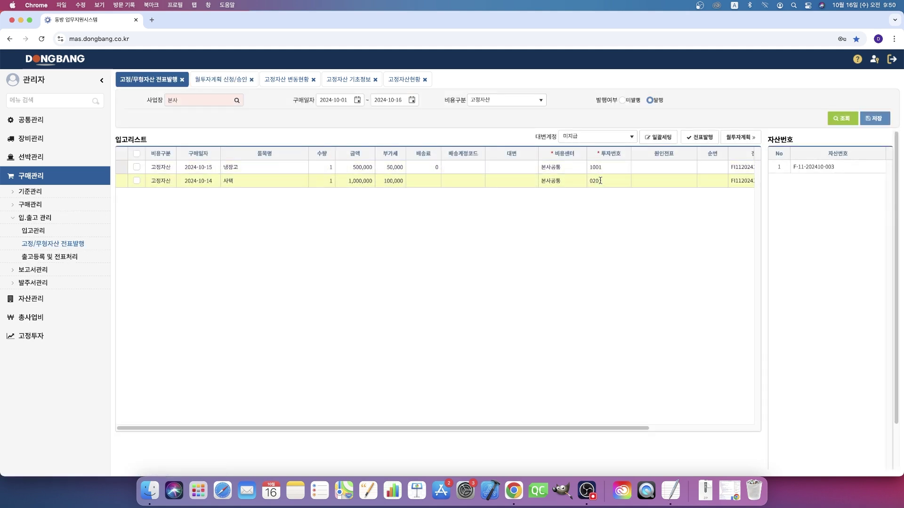
{"action": "type", "text": "0201"}
{"action": "left_click", "coordinate": [623, 100]}
{"action": "left_click", "coordinate": [601, 194]}
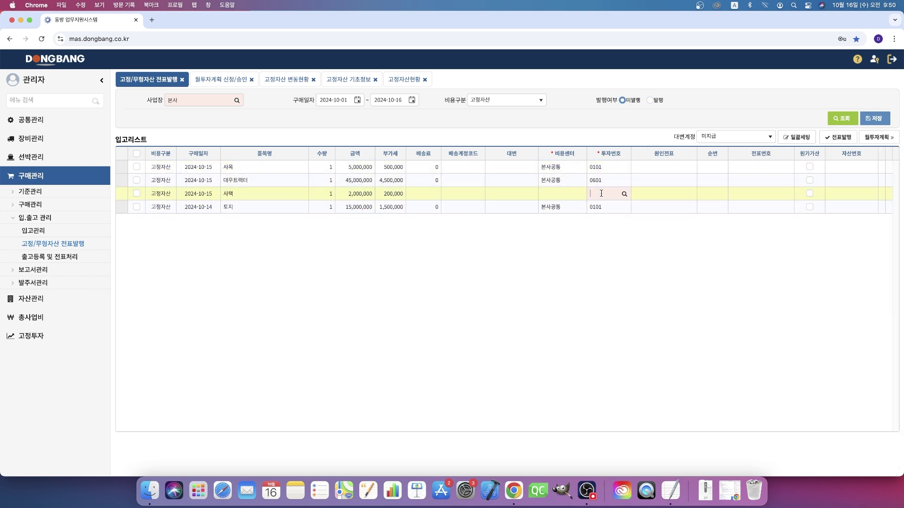
{"action": "left_click", "coordinate": [623, 195]}
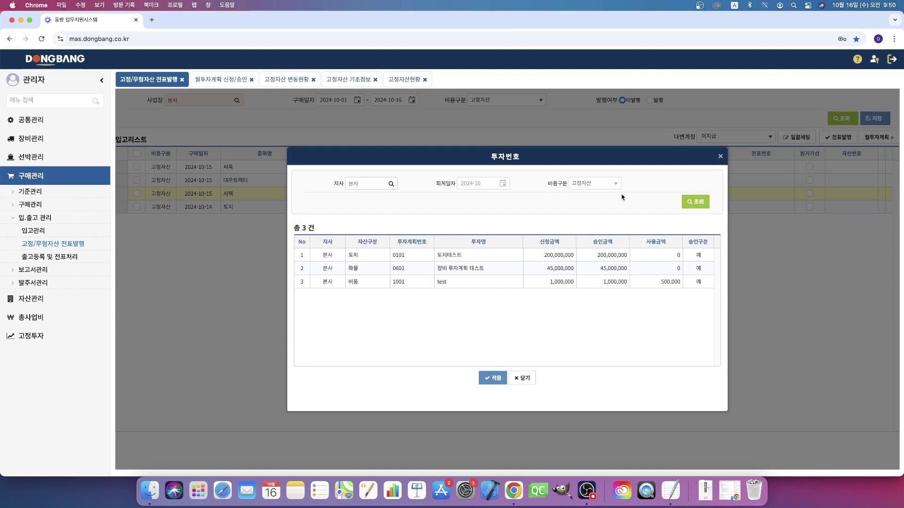
{"action": "left_click_drag", "start_coordinate": [436, 183], "coordinate": [450, 184]}
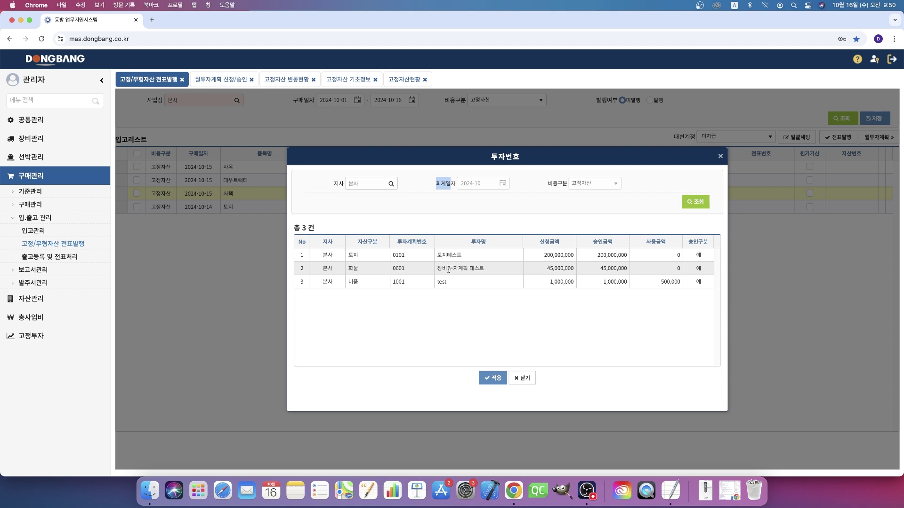
{"action": "left_click", "coordinate": [521, 379]}
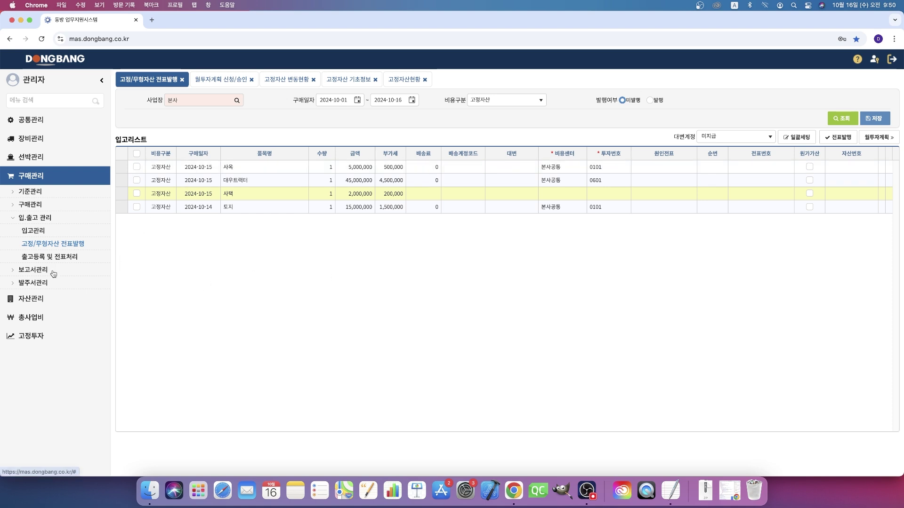
{"action": "left_click", "coordinate": [41, 299]}
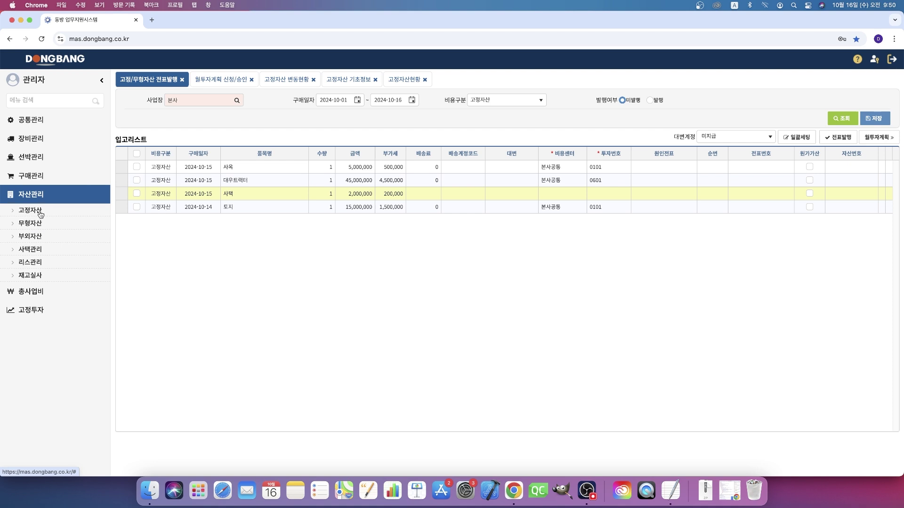
Step: Open 고정자산 변동현황 under 자산관리 > 고정자산 > 변동관리
{"action": "left_click", "coordinate": [37, 210]}
{"action": "left_click", "coordinate": [42, 224]}
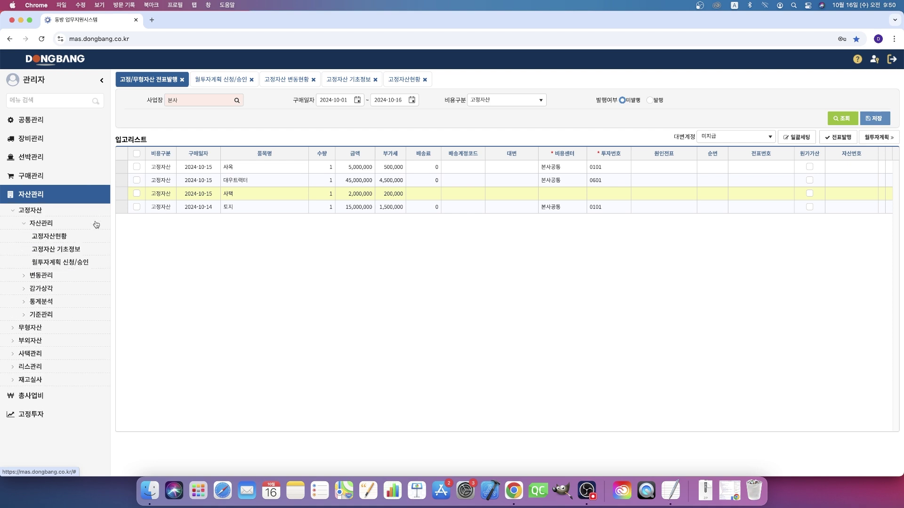
{"action": "left_click", "coordinate": [47, 278]}
{"action": "left_click", "coordinate": [75, 254]}
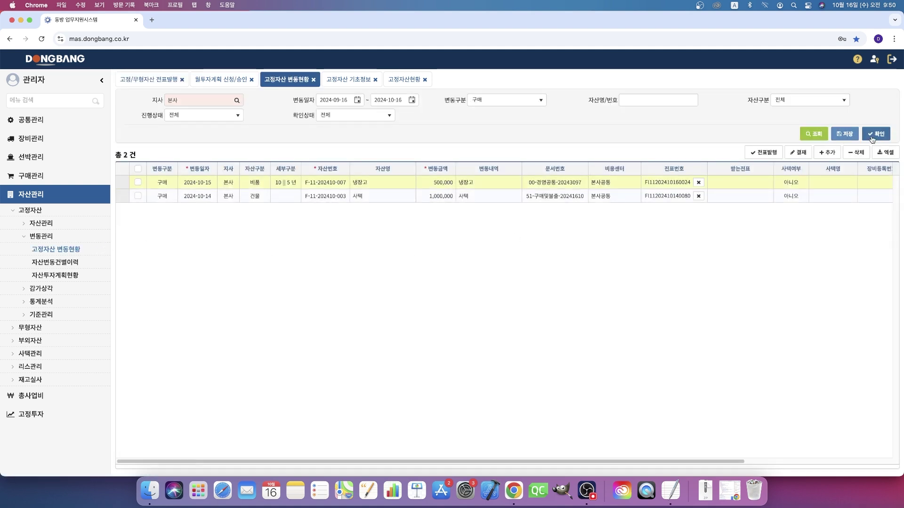
{"action": "left_click", "coordinate": [42, 224]}
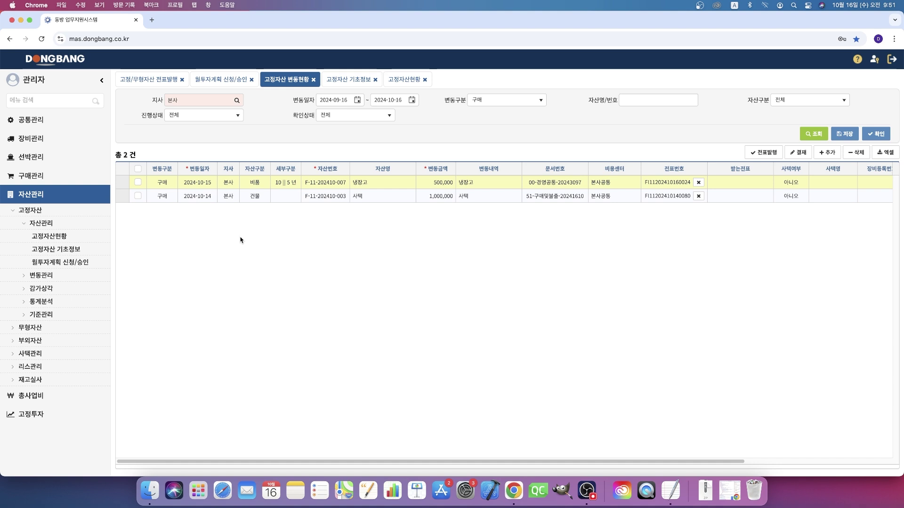
Step: Set the change type to 이관 and add a new blank headquarters transfer row
{"action": "left_click", "coordinate": [486, 101]}
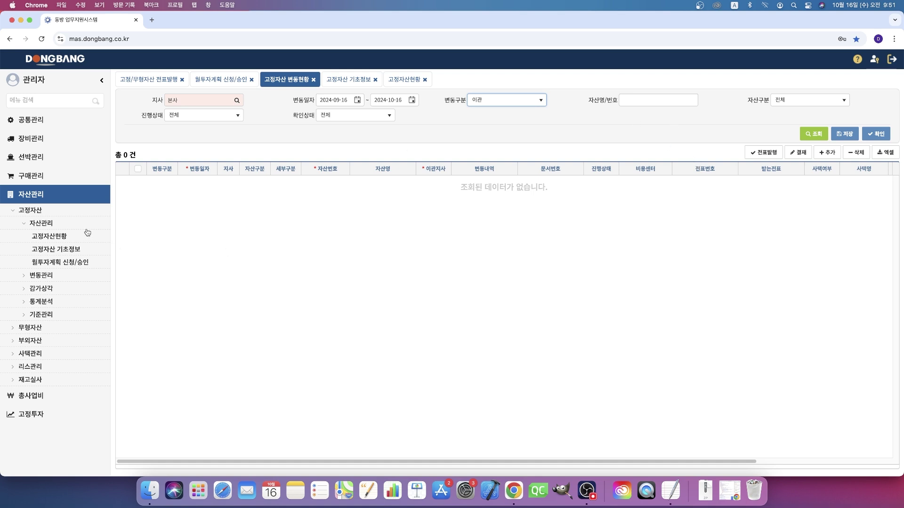
{"action": "left_click", "coordinate": [56, 277]}
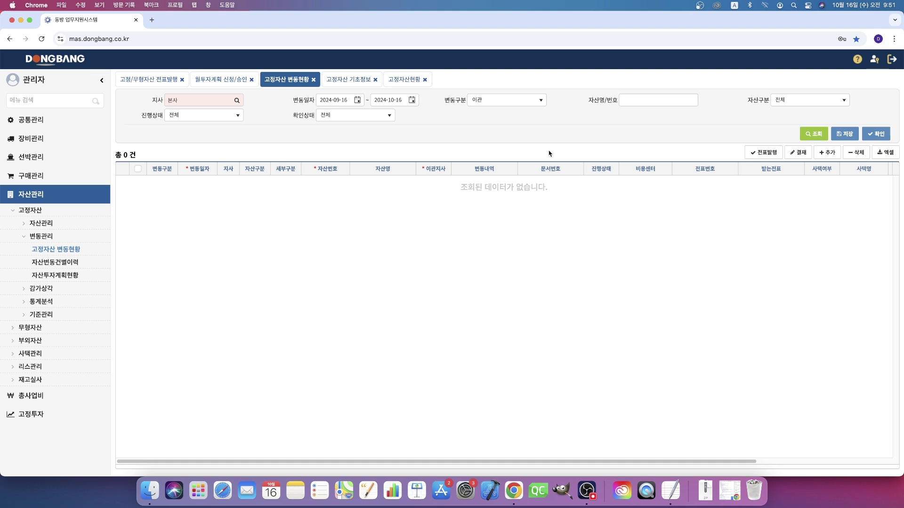
{"action": "left_click", "coordinate": [508, 100]}
{"action": "left_click", "coordinate": [667, 157]}
{"action": "left_click", "coordinate": [830, 153]}
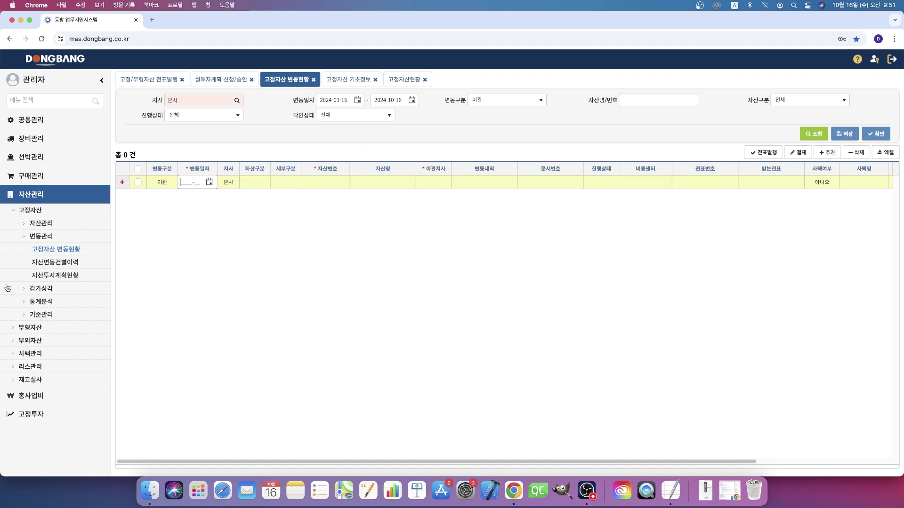
{"action": "left_click", "coordinate": [210, 182]}
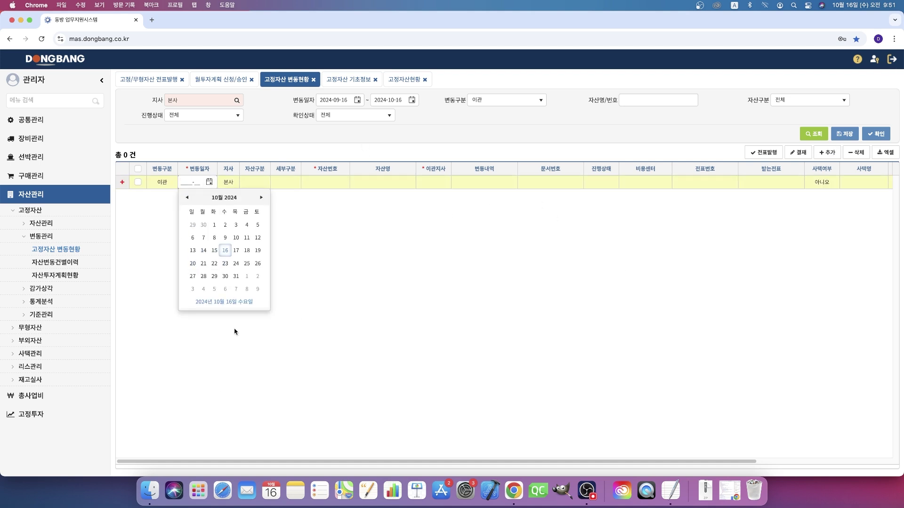
{"action": "left_click", "coordinate": [225, 250]}
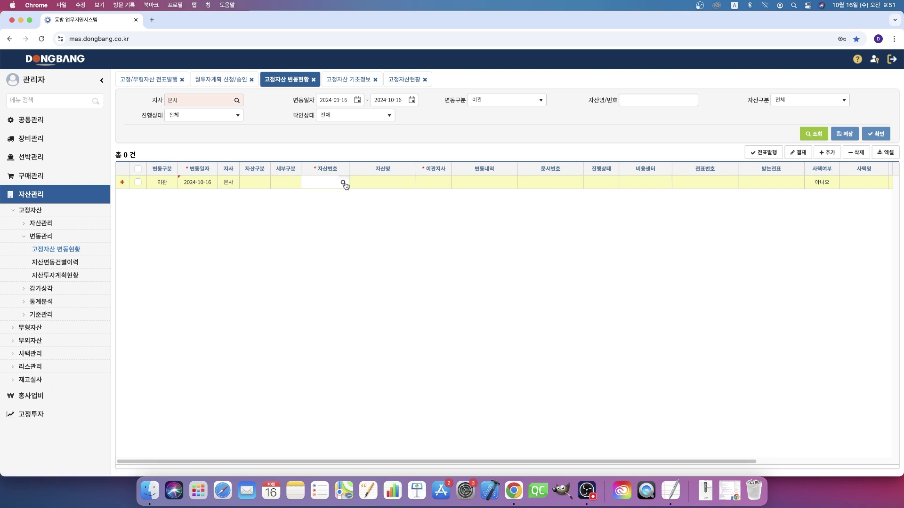
{"action": "left_click", "coordinate": [343, 182]}
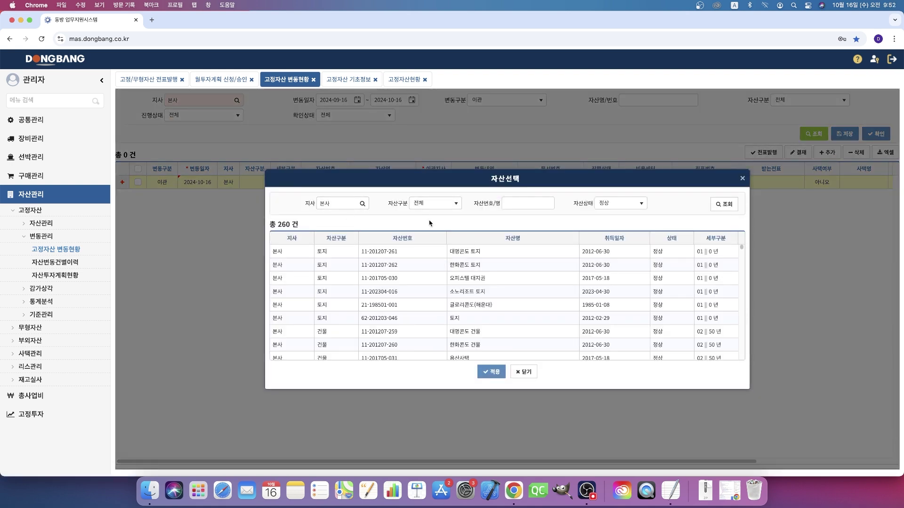
{"action": "left_click", "coordinate": [440, 207]}
{"action": "scroll", "coordinate": [436, 278], "scroll_direction": "down", "scroll_amount": 2}
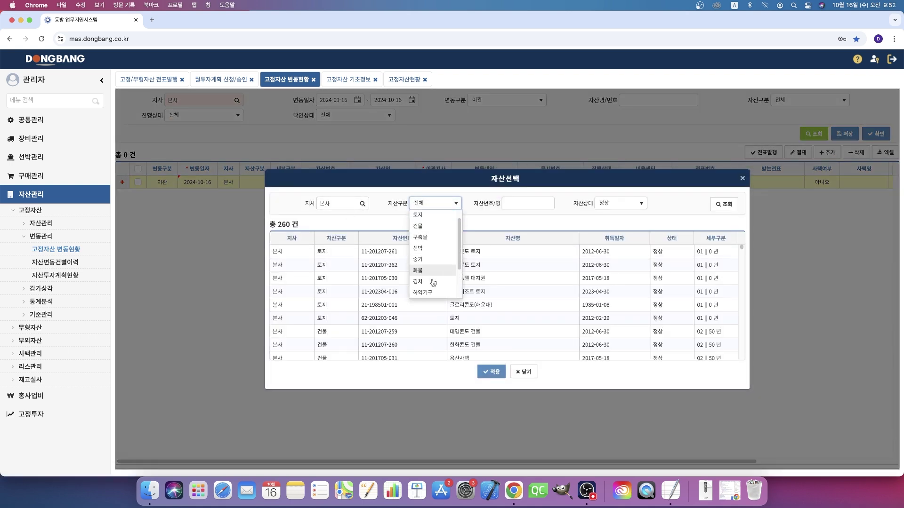
{"action": "left_click", "coordinate": [433, 281]}
{"action": "left_click", "coordinate": [519, 203]}
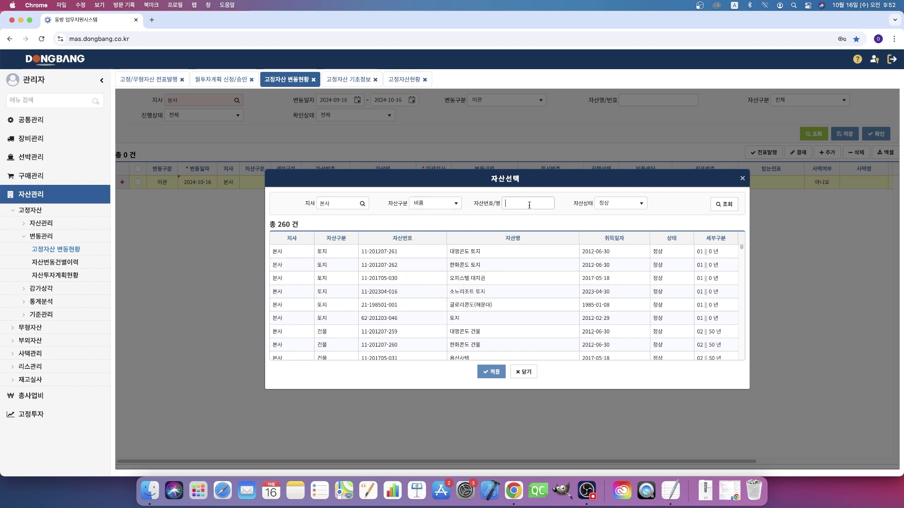
{"action": "left_click", "coordinate": [722, 204]}
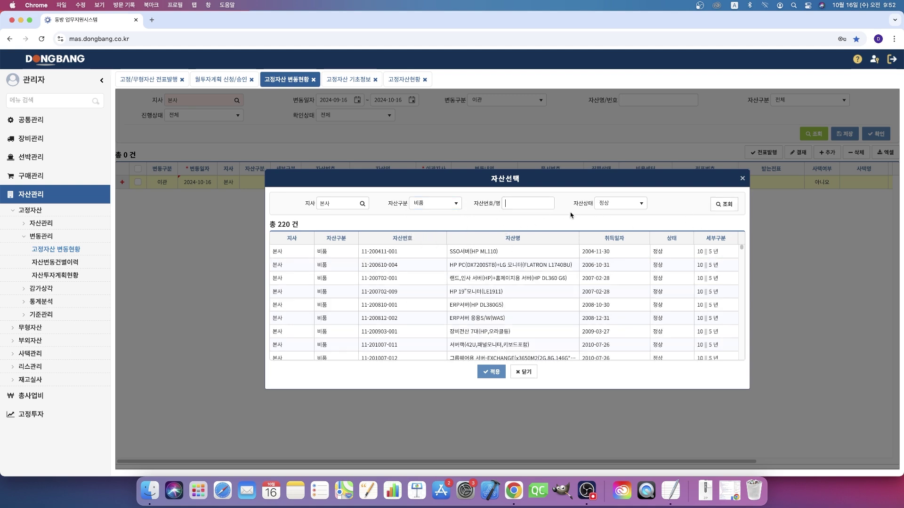
{"action": "key", "text": "ctrl+space"}
{"action": "type", "text": "ㄴ"}
{"action": "type", "text": "냉장"}
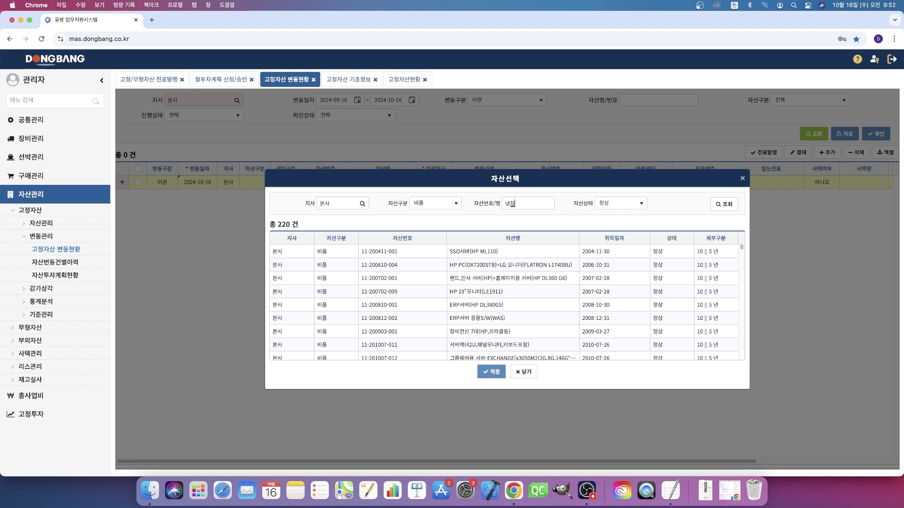
{"action": "type", "text": "고"}
{"action": "key", "text": "Return"}
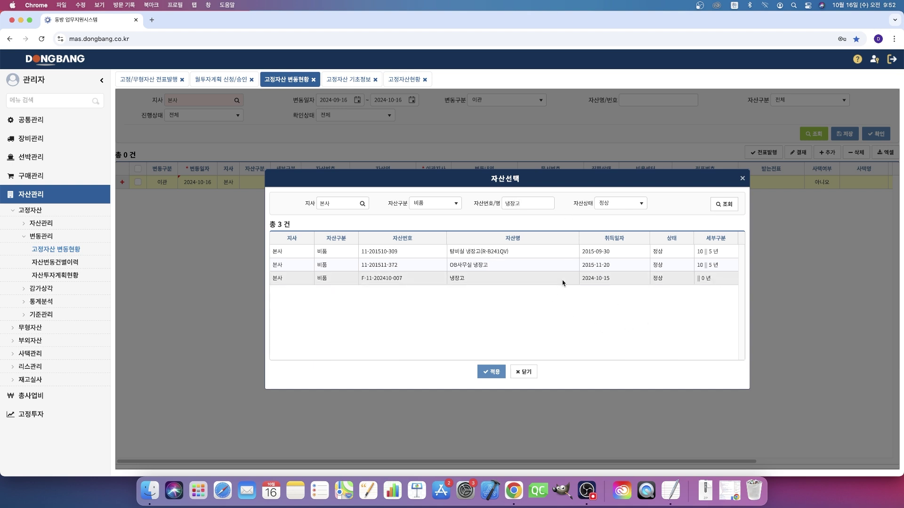
{"action": "left_click", "coordinate": [570, 283]}
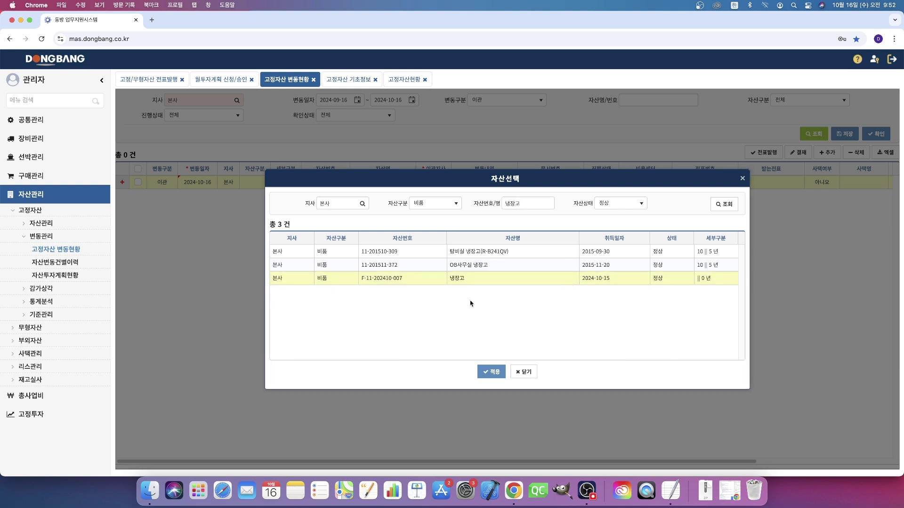
{"action": "right_click", "coordinate": [336, 277]}
{"action": "double_click", "coordinate": [331, 282]}
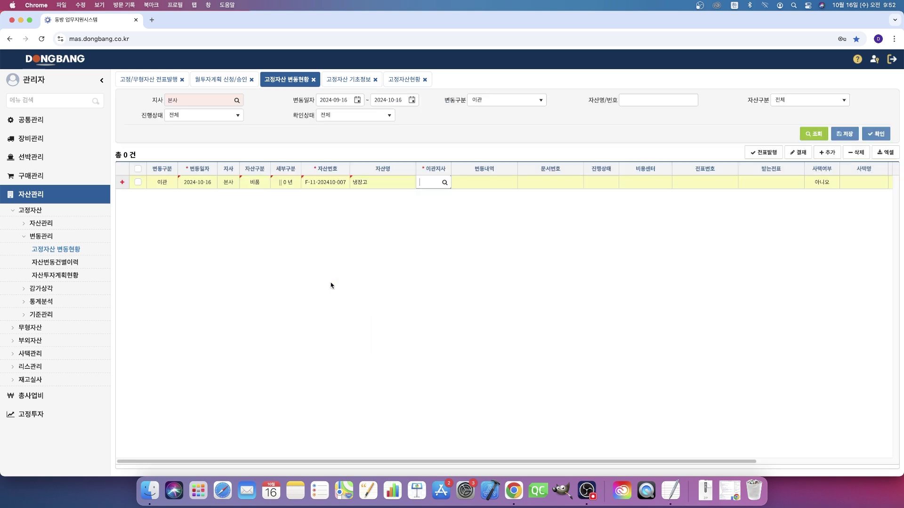
Step: Set the destination branch to 부산, note '본사 -> 부산 자산이관', save, and tick the row
{"action": "left_click", "coordinate": [444, 182]}
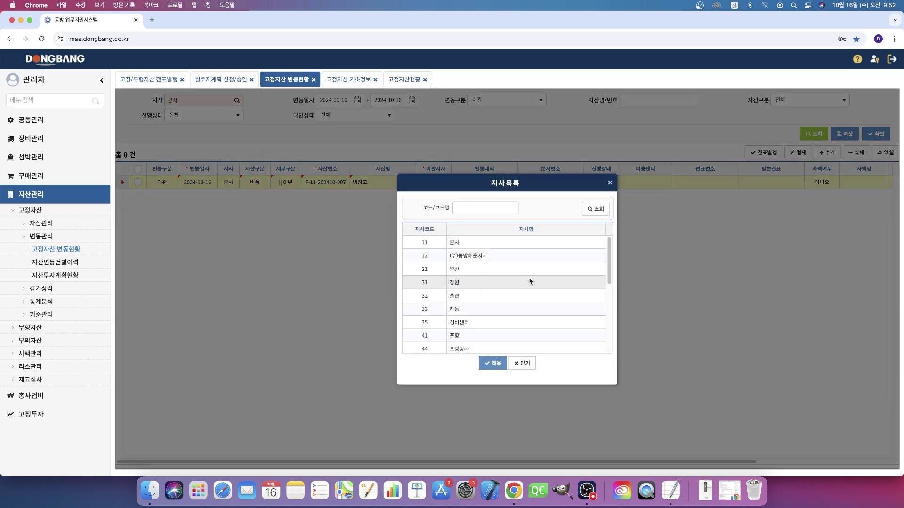
{"action": "double_click", "coordinate": [518, 269]}
{"action": "type", "text": "본사"}
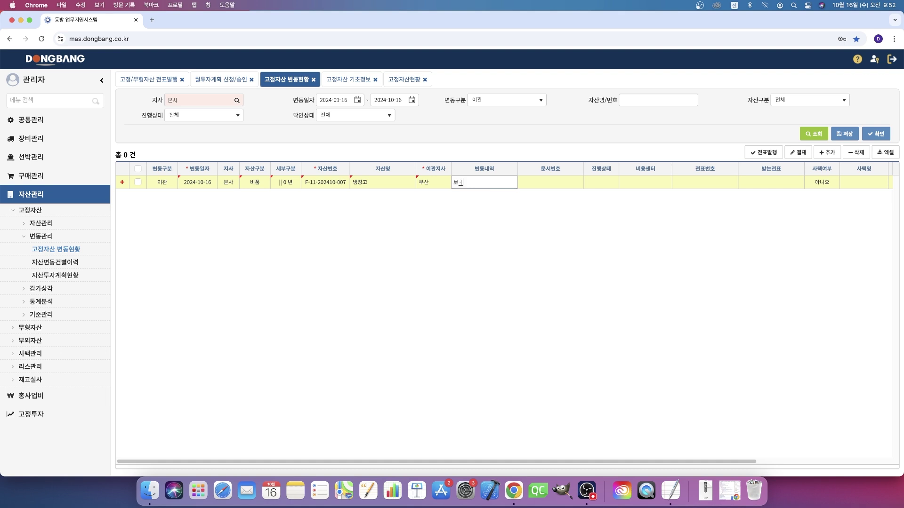
{"action": "type", "text": "번ㅅ"}
{"action": "type", "text": " ->"}
{"action": "type", "text": " 부산"}
{"action": "type", "text": " 자산이관"}
{"action": "left_click", "coordinate": [692, 288]}
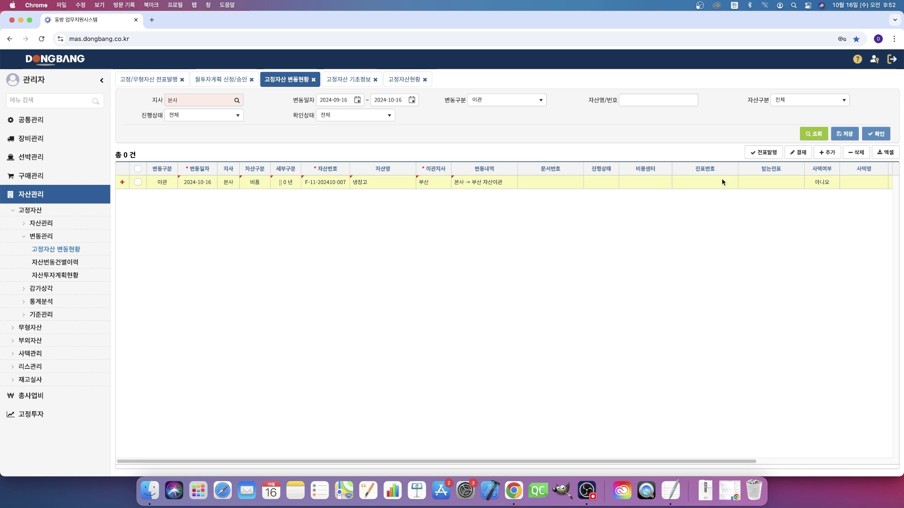
{"action": "left_click", "coordinate": [848, 136]}
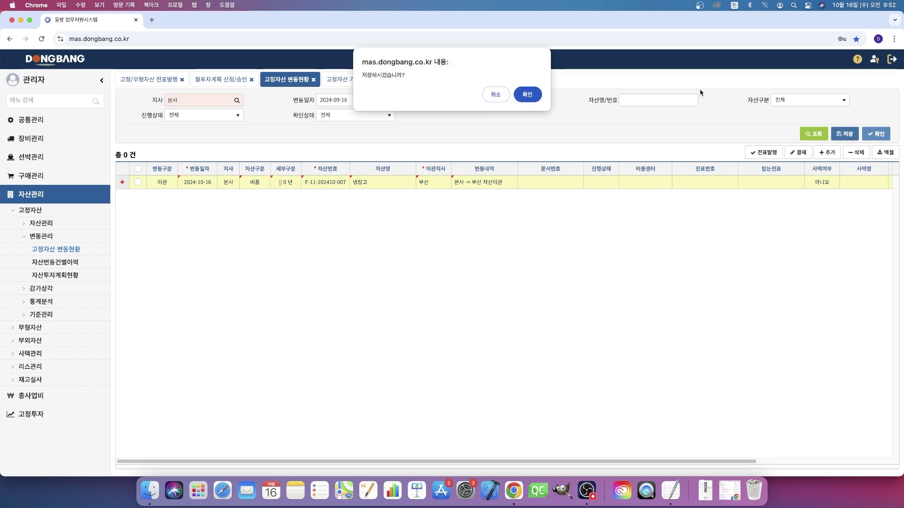
{"action": "left_click", "coordinate": [528, 97]}
{"action": "left_click", "coordinate": [137, 182]}
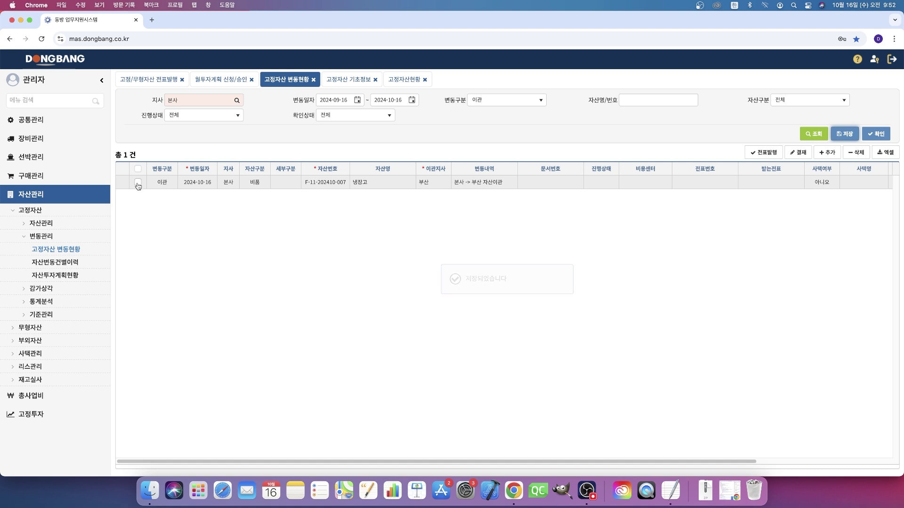
Step: Submit the 냉장고 transfer document for e-approval and approve it
{"action": "left_click", "coordinate": [798, 153]}
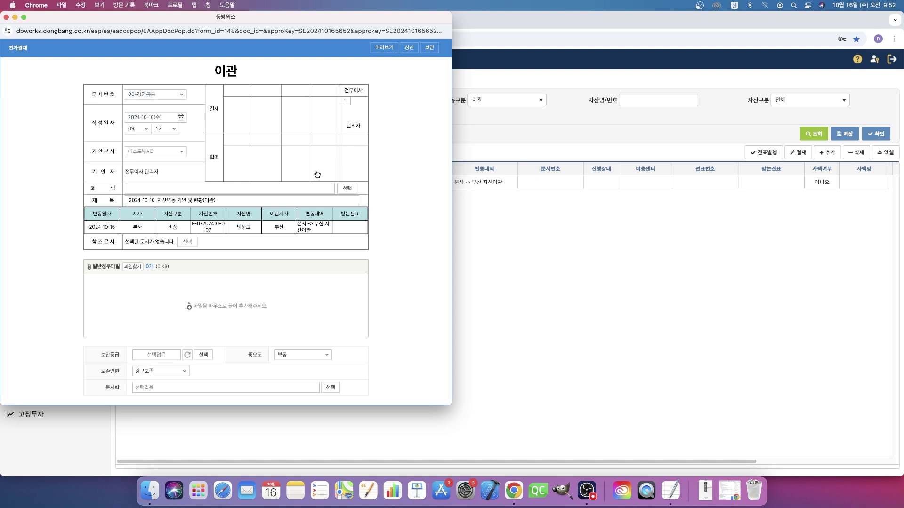
{"action": "left_click", "coordinate": [408, 50]}
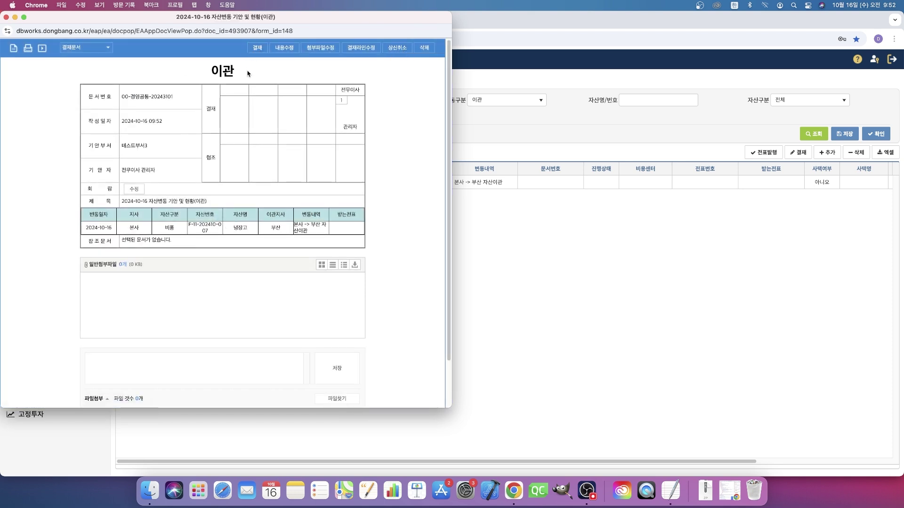
{"action": "left_click", "coordinate": [257, 49]}
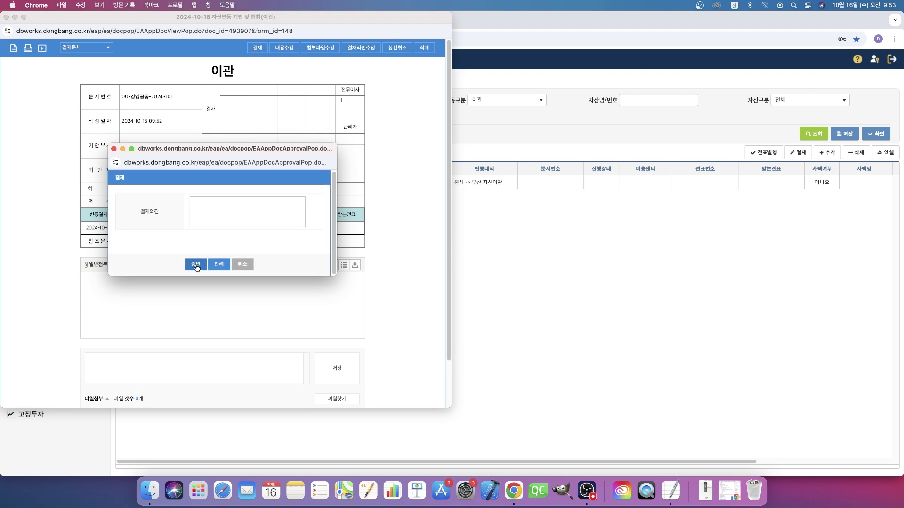
{"action": "left_click", "coordinate": [196, 265]}
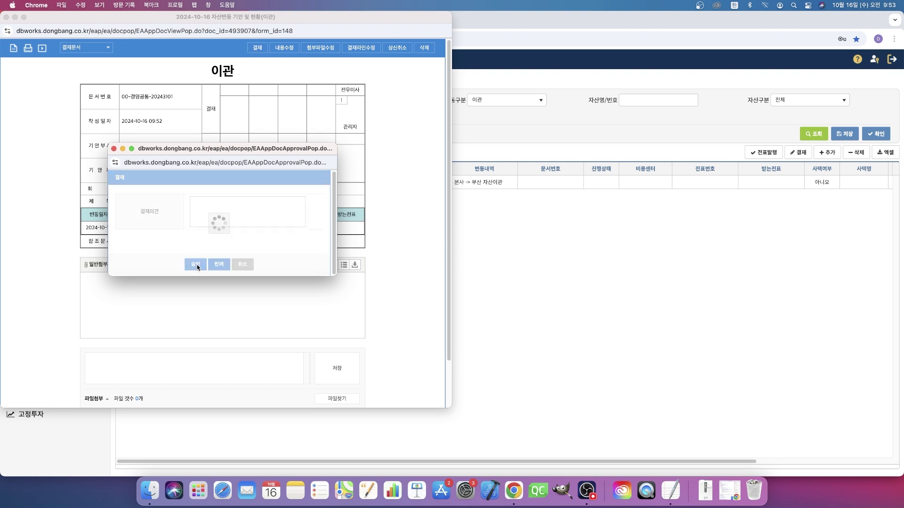
Step: Refresh the change list, select the now-종결 transfer, and start its voucher issuance
{"action": "left_click", "coordinate": [559, 232]}
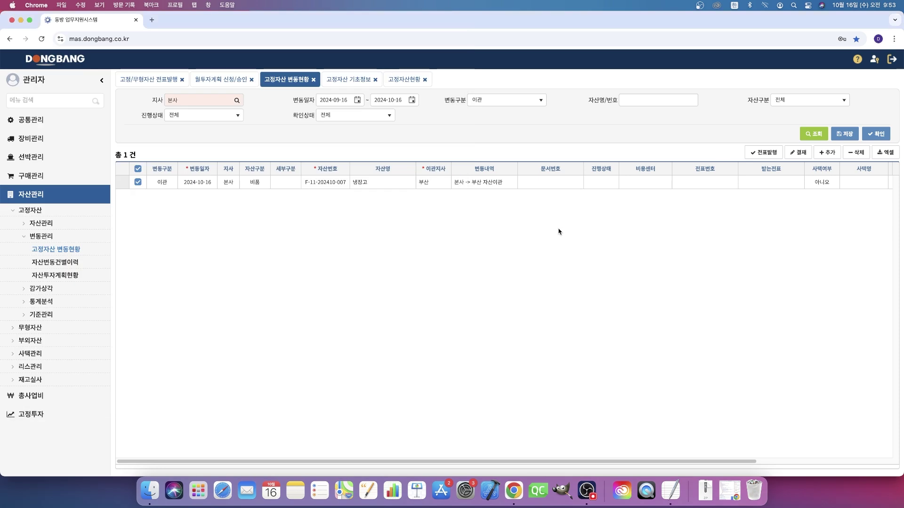
{"action": "left_click", "coordinate": [806, 140]}
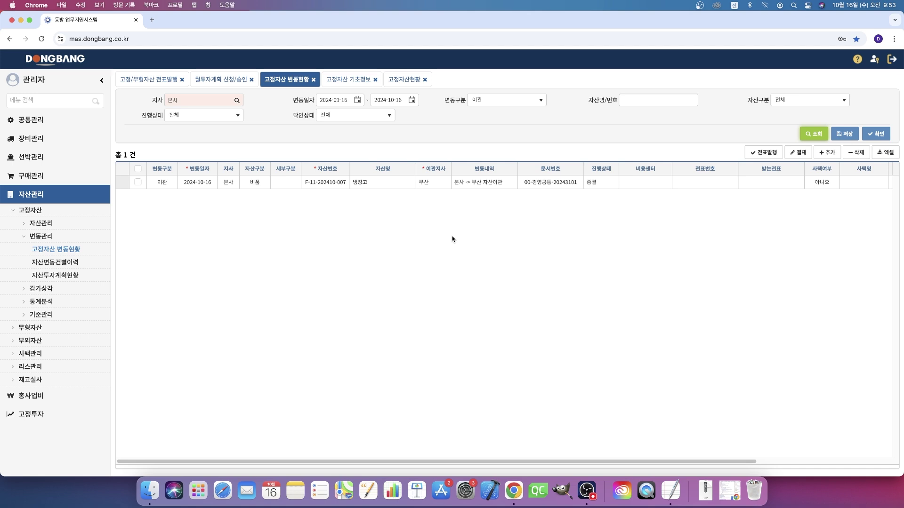
{"action": "left_click", "coordinate": [138, 183]}
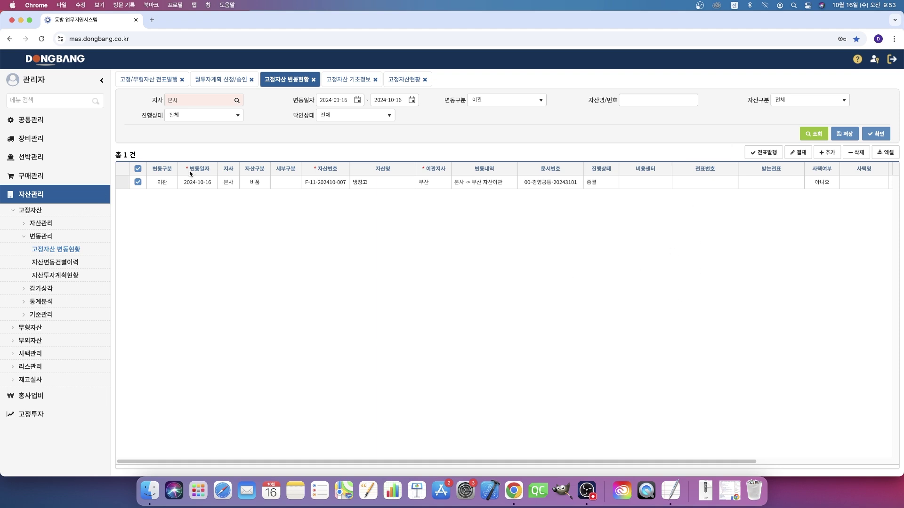
{"action": "left_click", "coordinate": [768, 153]}
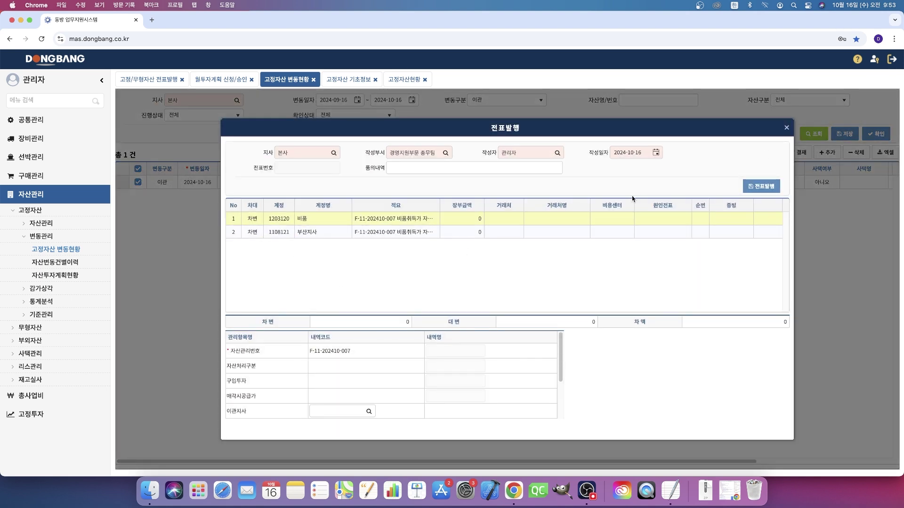
{"action": "left_click", "coordinate": [787, 128]}
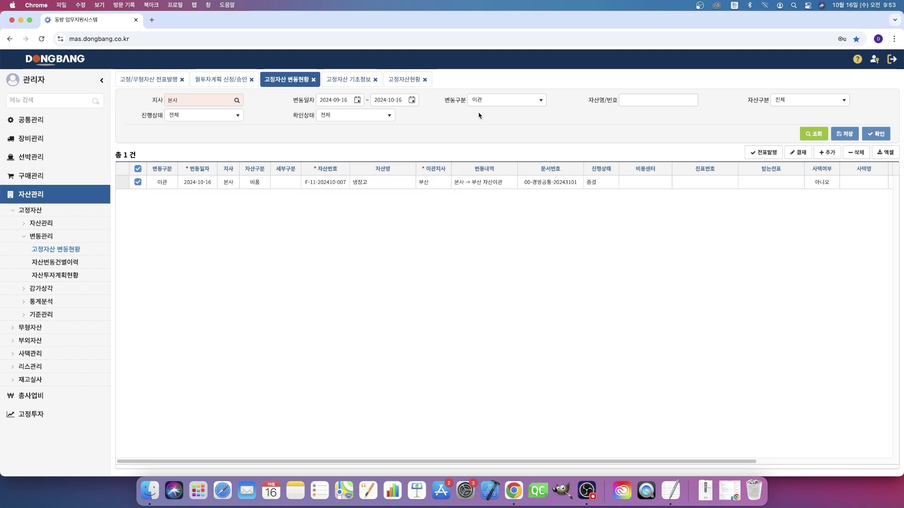
{"action": "left_click", "coordinate": [357, 99]}
Step: Set the search start date to 2024-08-01 and rerun the change search
{"action": "left_click", "coordinate": [325, 116]}
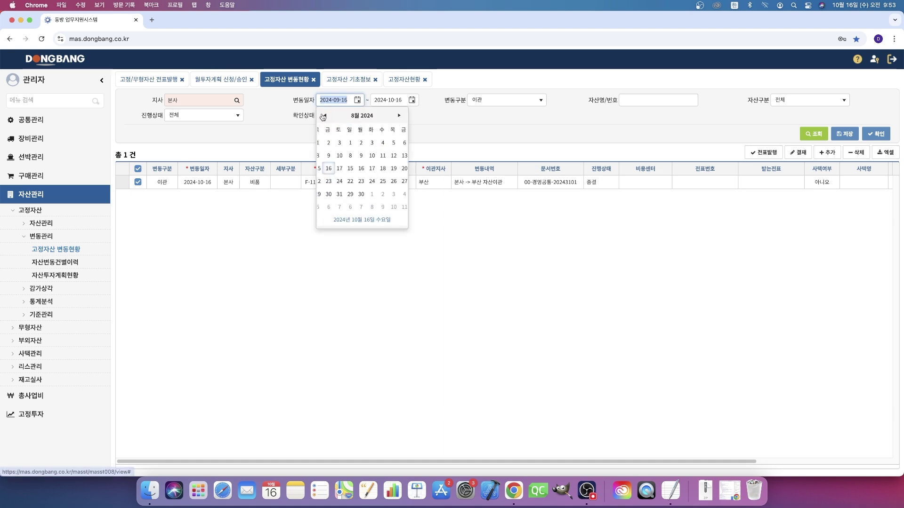
{"action": "left_click", "coordinate": [374, 143]}
{"action": "left_click", "coordinate": [801, 138]}
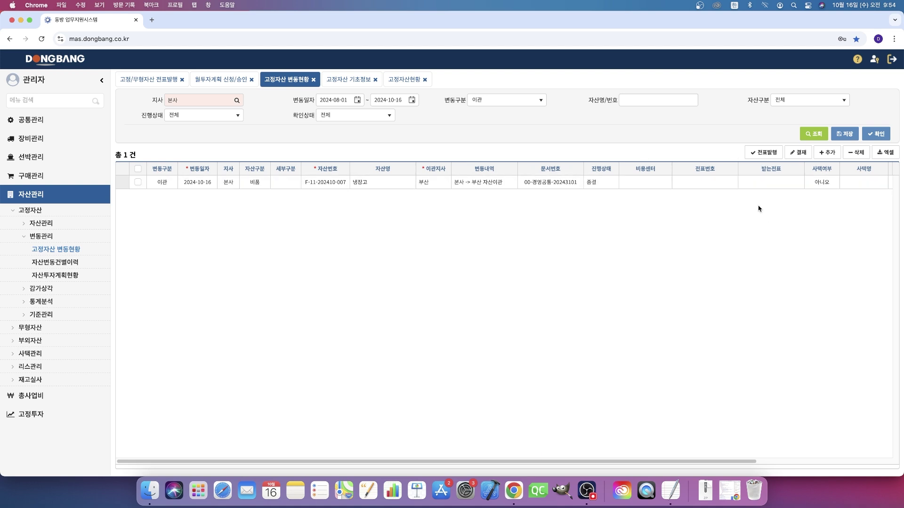
{"action": "left_click", "coordinate": [885, 134]}
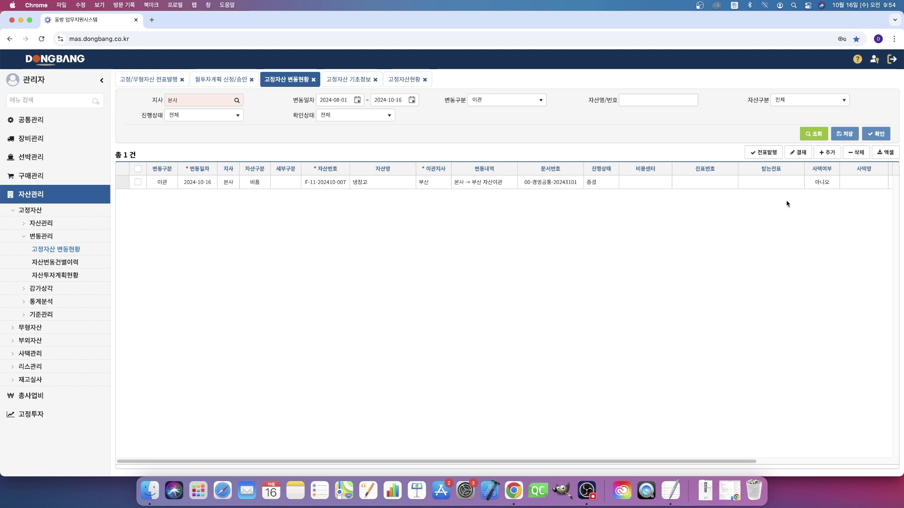
Step: Add a transfer row dated 2024-10-16 for 대명콘도 토지, then leave via browser back
{"action": "left_click", "coordinate": [820, 155]}
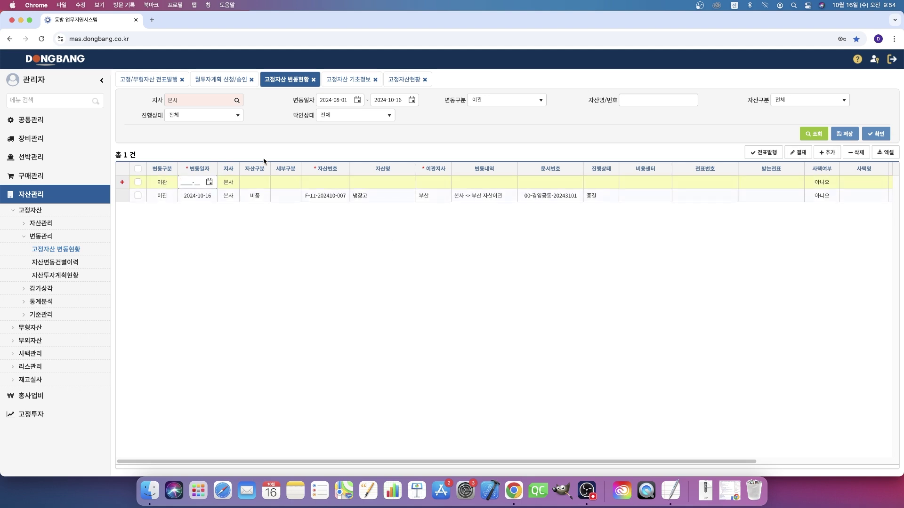
{"action": "right_click", "coordinate": [212, 185]}
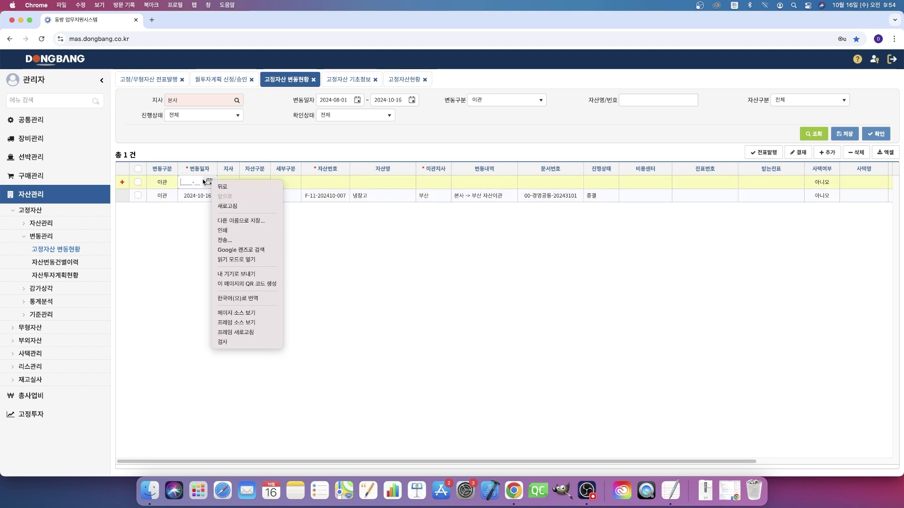
{"action": "left_click", "coordinate": [210, 183]}
{"action": "left_click", "coordinate": [209, 182]}
{"action": "left_click", "coordinate": [225, 250]}
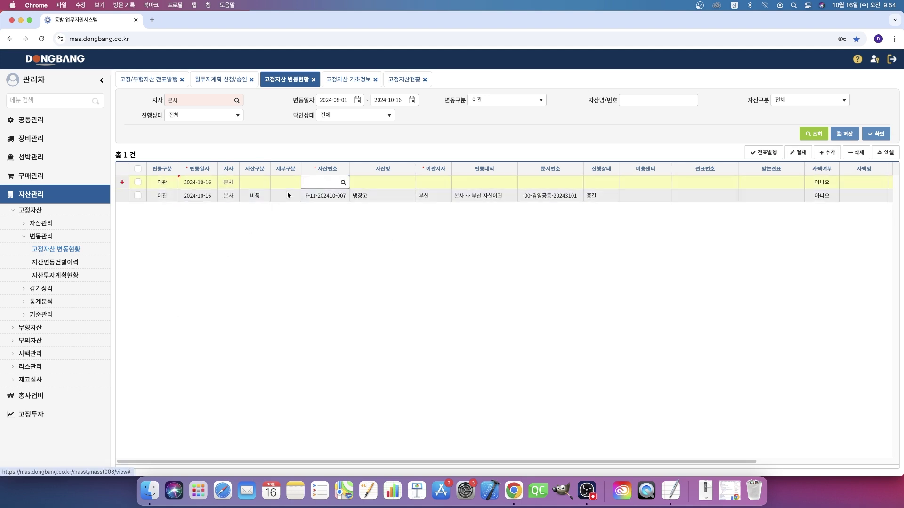
{"action": "left_click", "coordinate": [341, 182]}
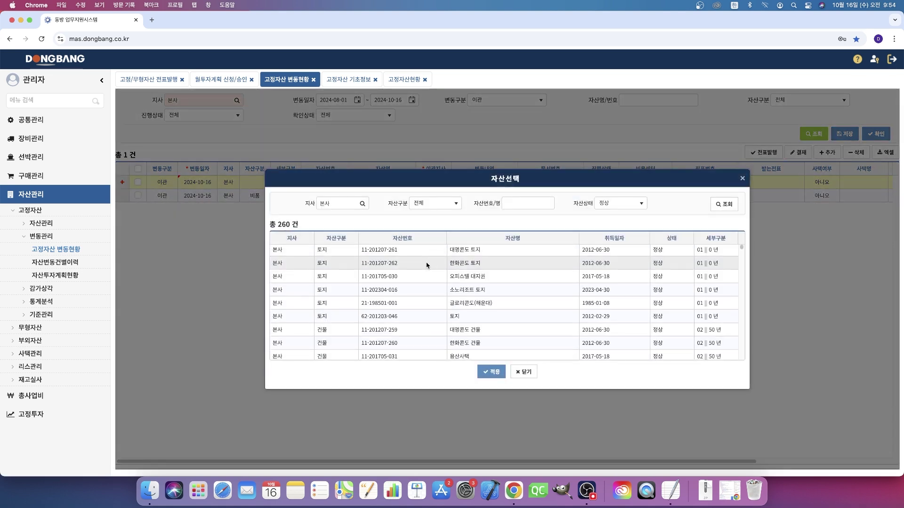
{"action": "double_click", "coordinate": [420, 256]}
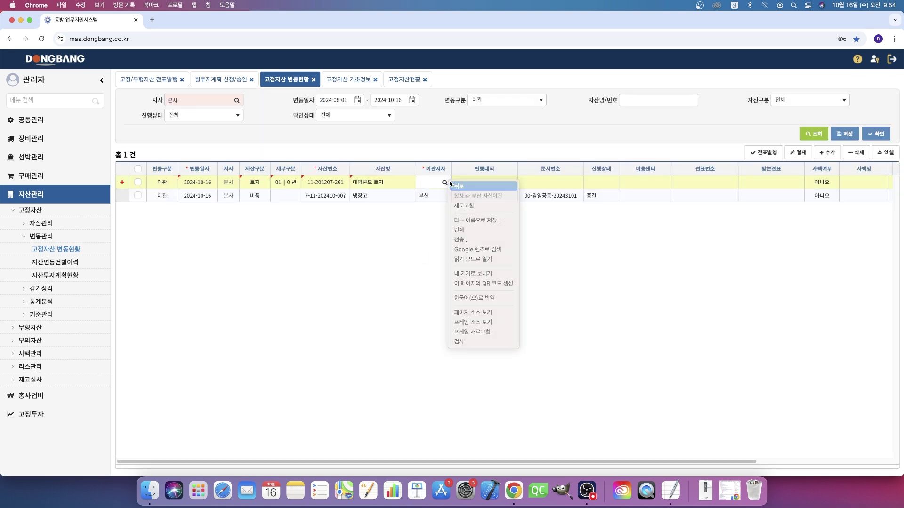
{"action": "left_click", "coordinate": [457, 186]}
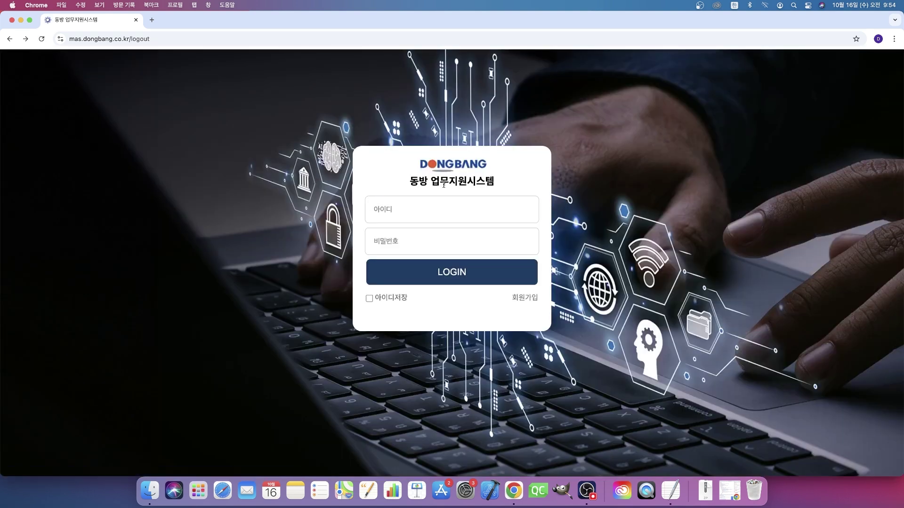
Step: Log back in with the admin account and dismiss Chrome's password warning
{"action": "key", "text": "Caps_Lock"}
{"action": "type", "text": "admin"}
{"action": "key", "text": "Tab"}
{"action": "type", "text": "1"}
{"action": "key", "text": "Return"}
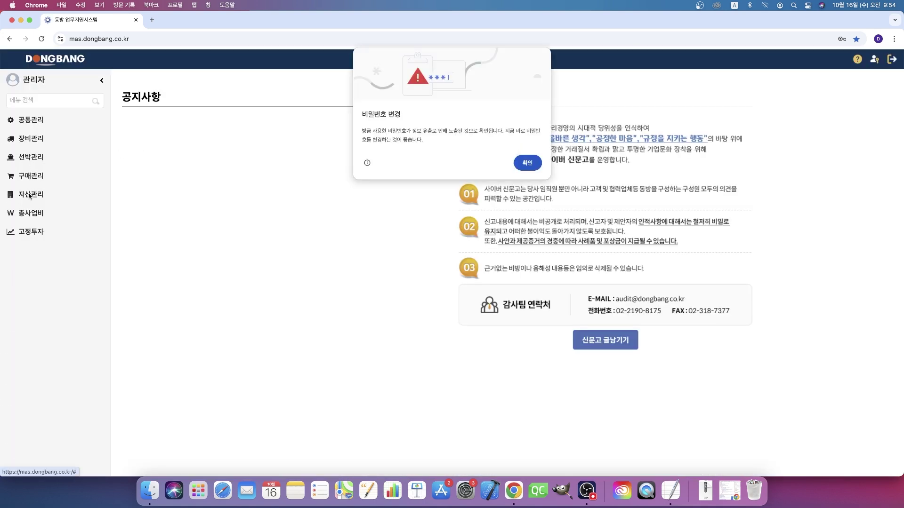
{"action": "key", "text": "Return"}
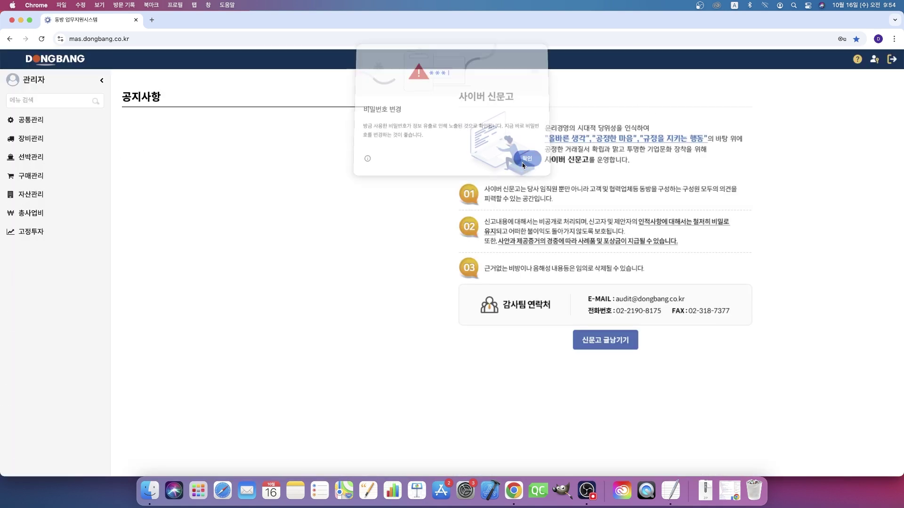
Step: Open 자산관리 > 고정자산 > 변동관리 > 고정자산 변동현황 showing the two 구매 entries
{"action": "left_click", "coordinate": [40, 194]}
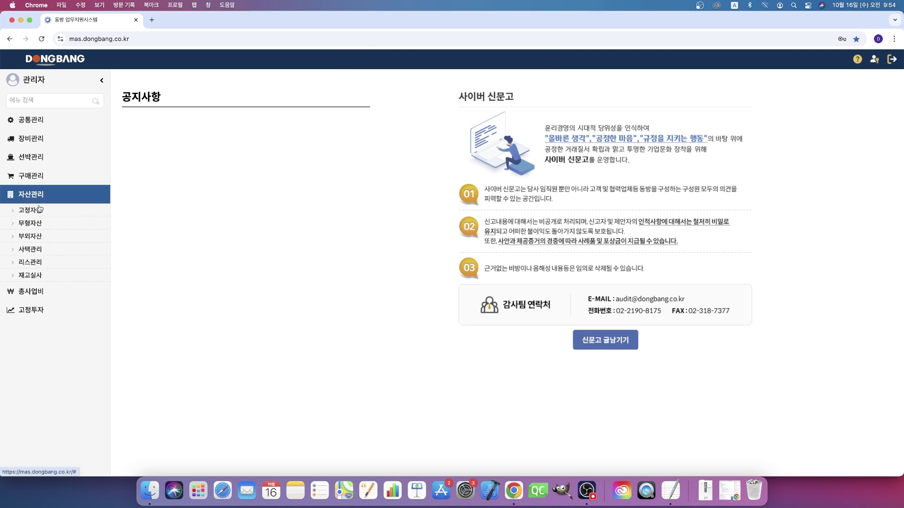
{"action": "right_click", "coordinate": [29, 210]}
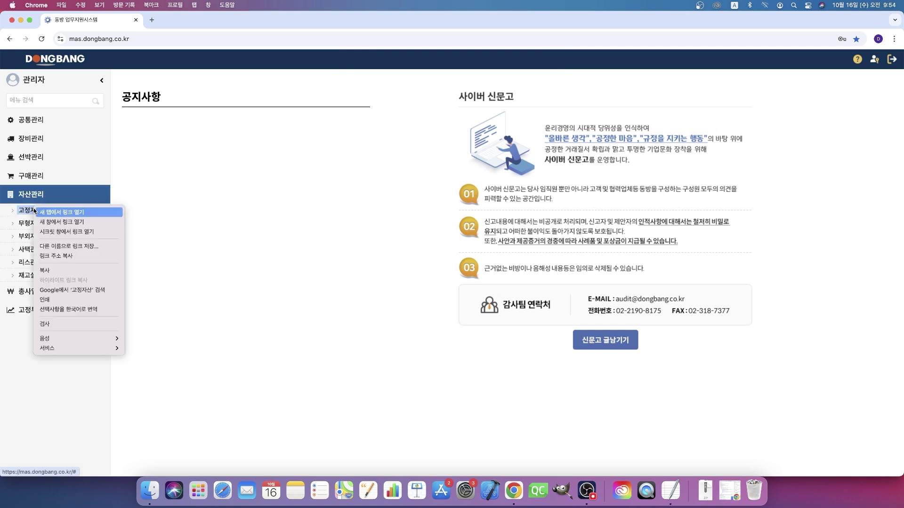
{"action": "left_click", "coordinate": [28, 212]}
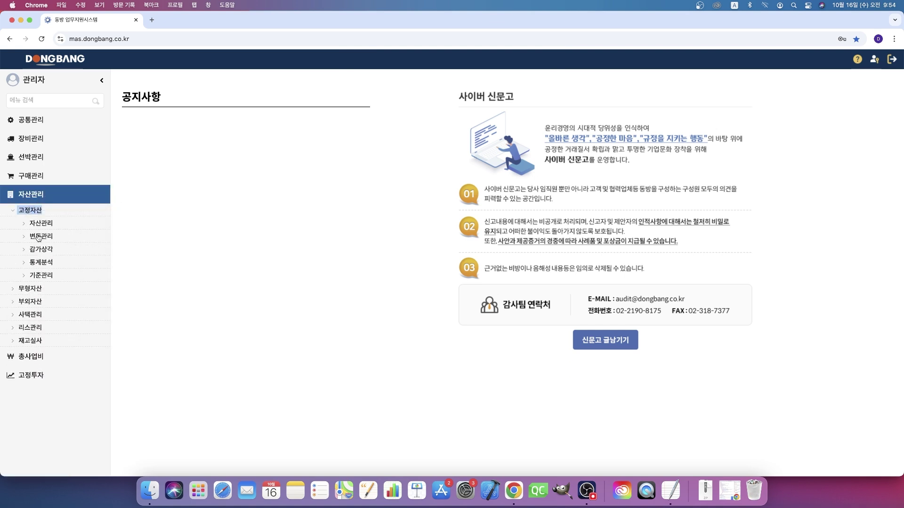
{"action": "left_click", "coordinate": [40, 237]}
{"action": "left_click", "coordinate": [57, 250]}
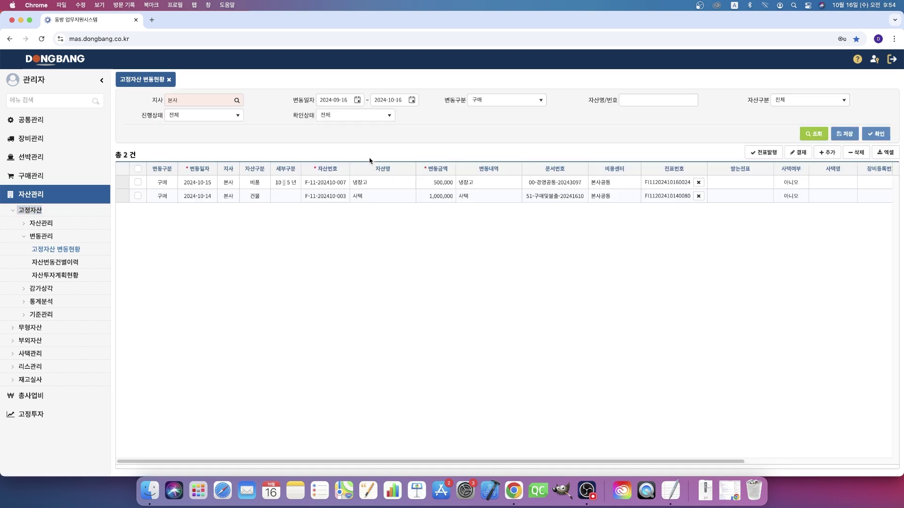
Step: Filter changes to 이관 and add a 2024-10-16 row for the 대명콘도 토지 asset
{"action": "left_click", "coordinate": [468, 100]}
{"action": "left_click", "coordinate": [480, 139]}
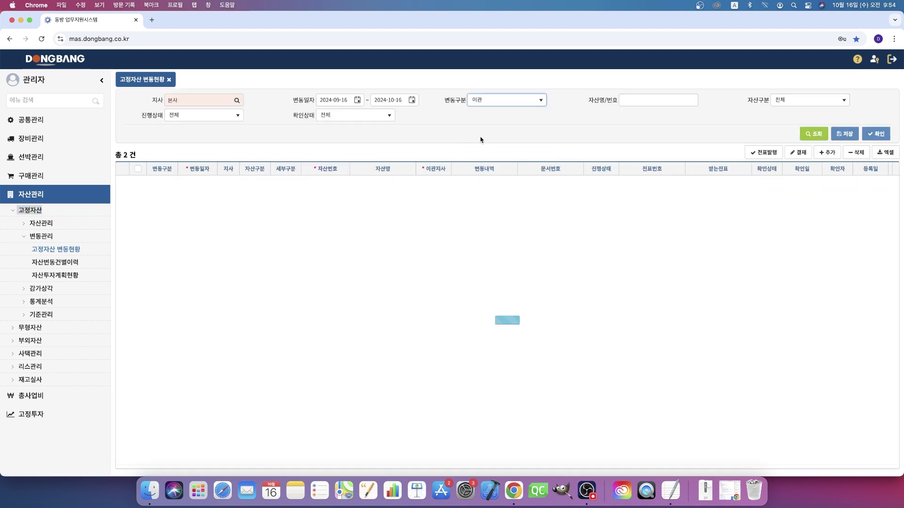
{"action": "left_click", "coordinate": [827, 152]}
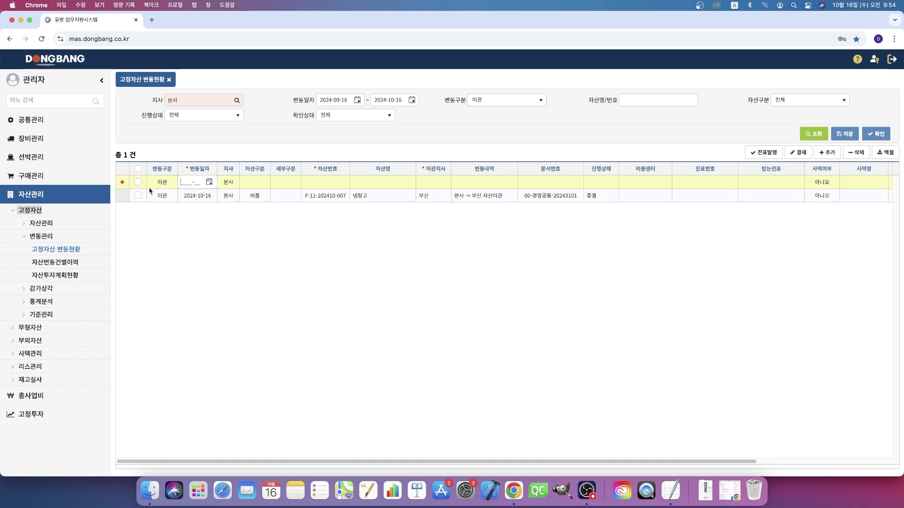
{"action": "left_click", "coordinate": [209, 182]}
{"action": "left_click", "coordinate": [225, 259]}
{"action": "left_click", "coordinate": [341, 183]}
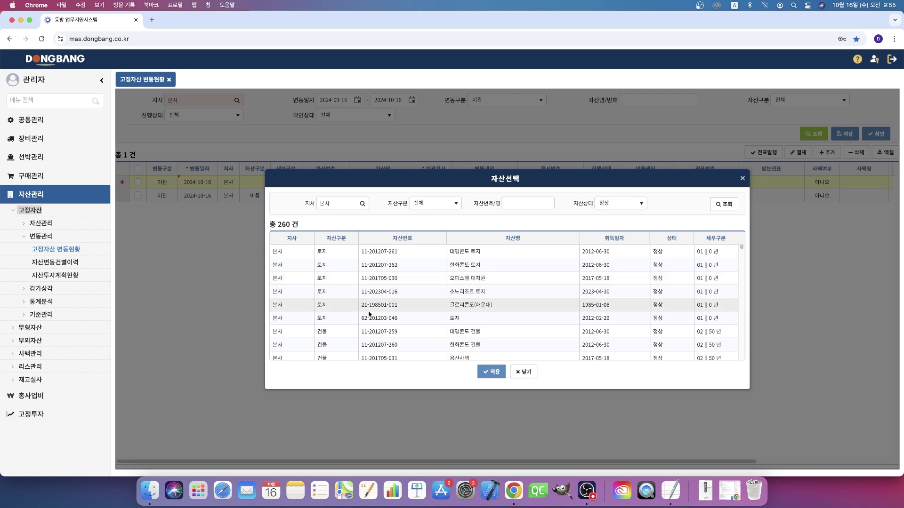
{"action": "double_click", "coordinate": [392, 250]}
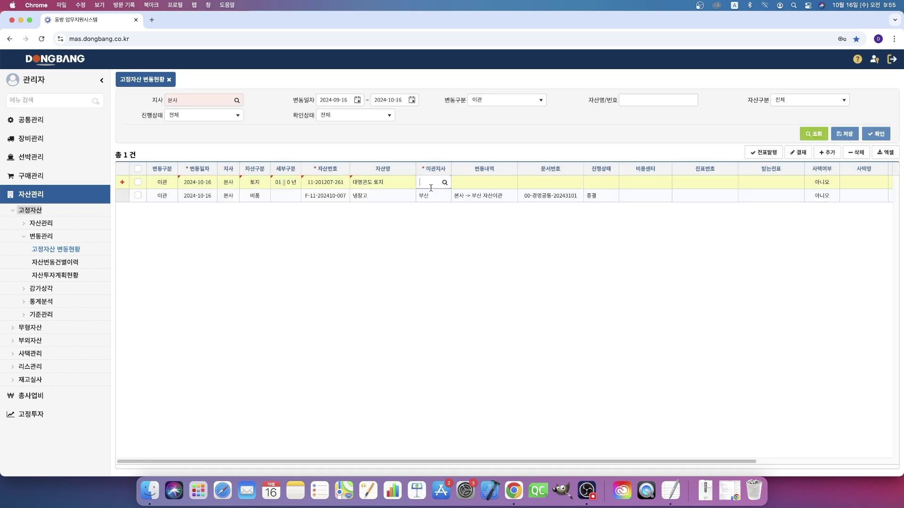
Step: Set the receiving branch to 부산, note '본사 -> 부산 토지이관', and save the row
{"action": "left_click", "coordinate": [445, 183]}
{"action": "left_click", "coordinate": [486, 212]}
{"action": "type", "text": "q"}
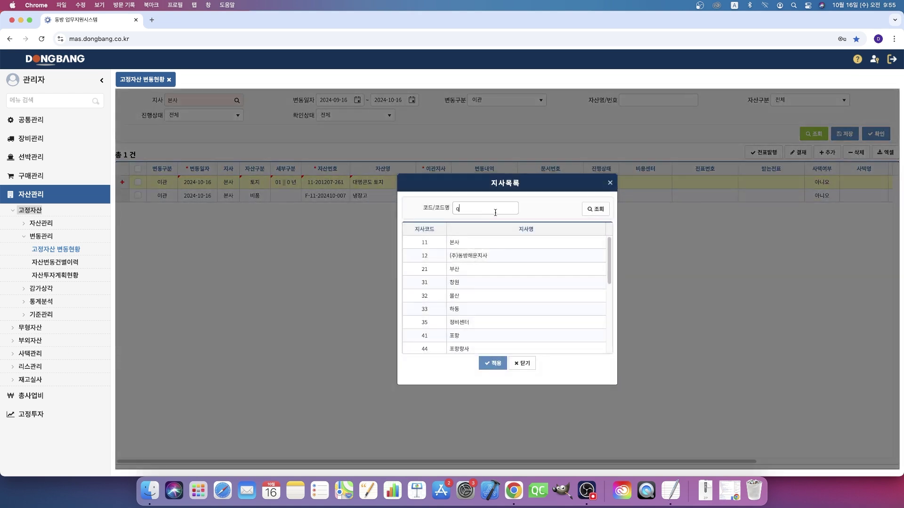
{"action": "type", "text": "ntks"}
{"action": "key", "text": "Return"}
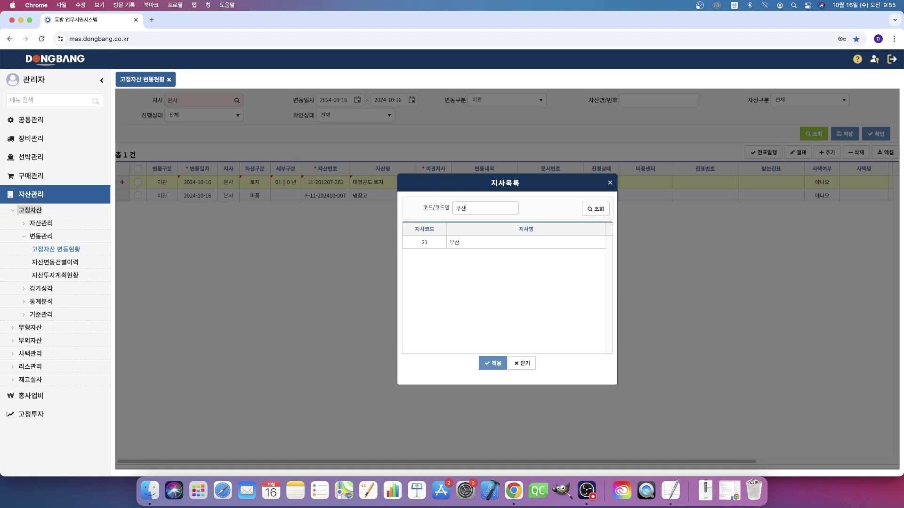
{"action": "double_click", "coordinate": [542, 248]}
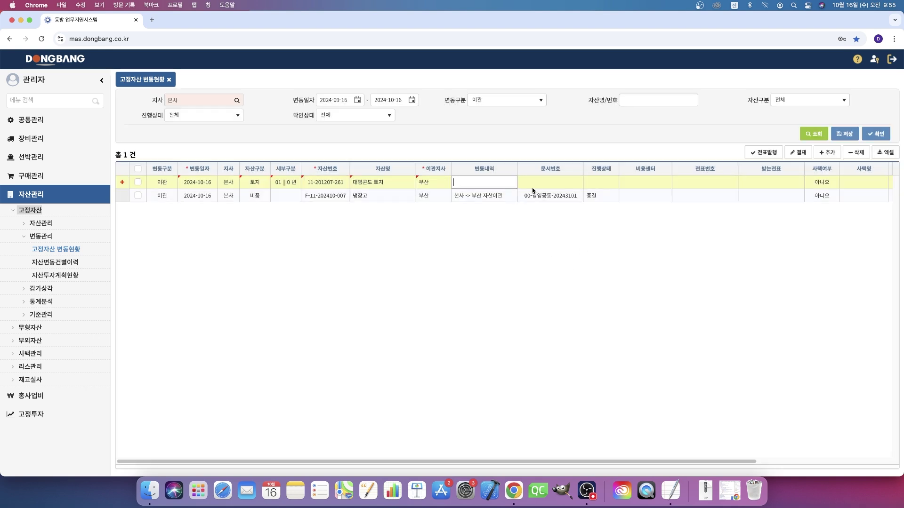
{"action": "type", "text": "부사"}
{"action": "type", "text": "토지이관"}
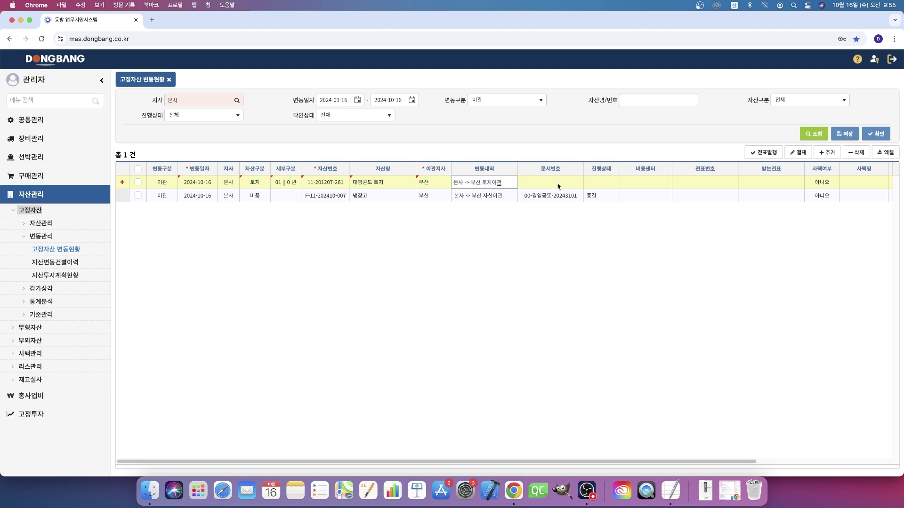
{"action": "left_click", "coordinate": [845, 134]}
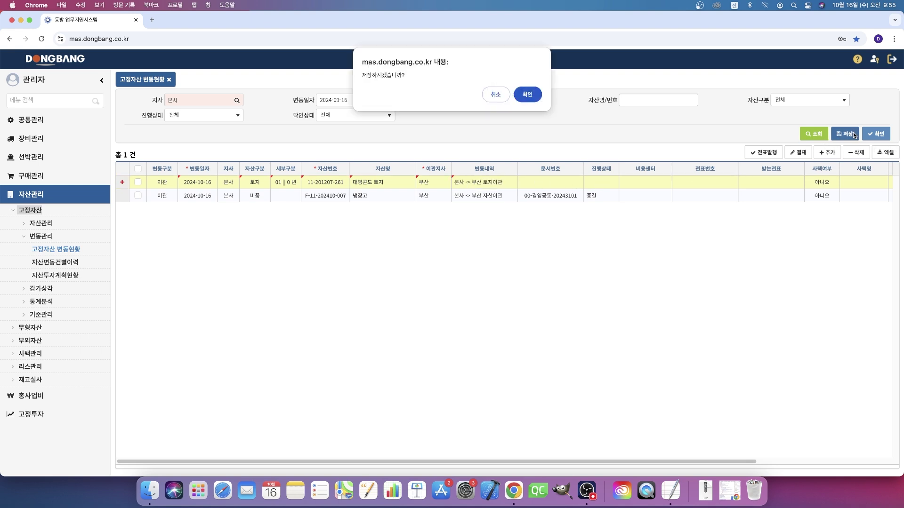
Step: Confirm the save, submit the 대명콘도 토지 transfer for e-approval, approve it, and close the window
{"action": "left_click", "coordinate": [527, 101]}
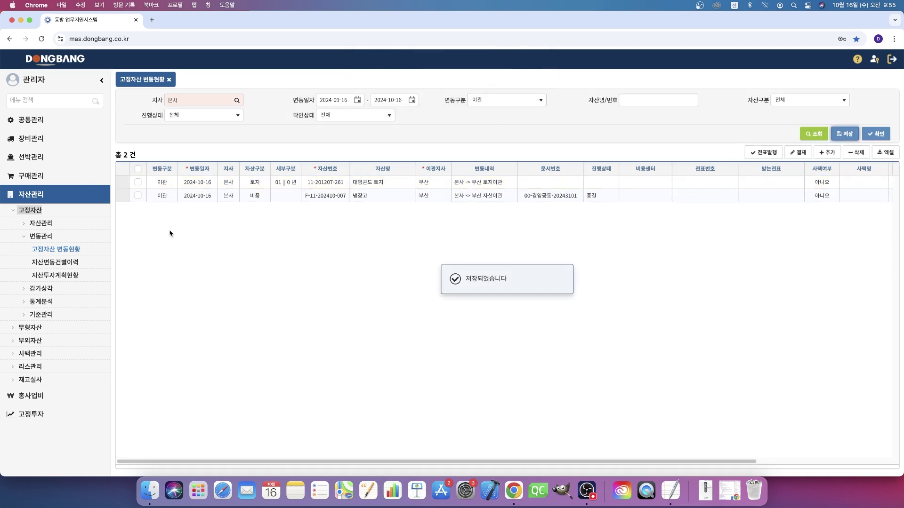
{"action": "left_click", "coordinate": [139, 183]}
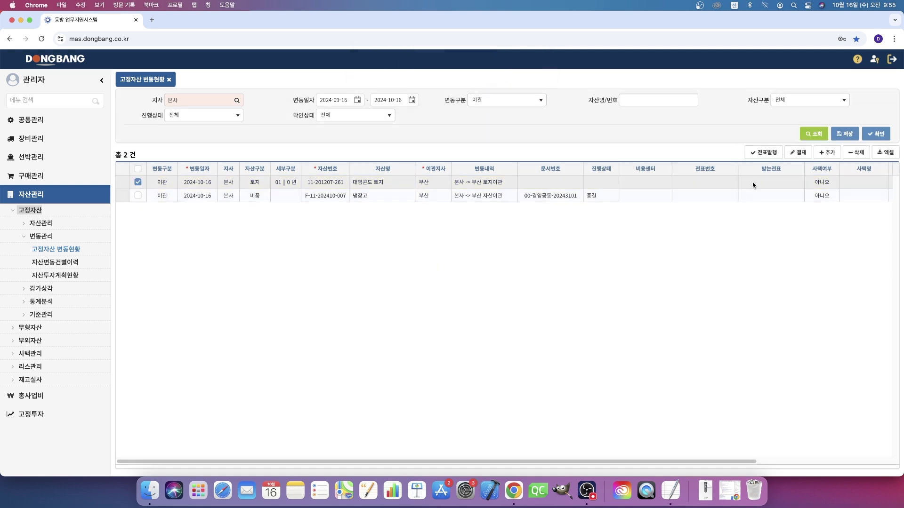
{"action": "left_click", "coordinate": [799, 153]}
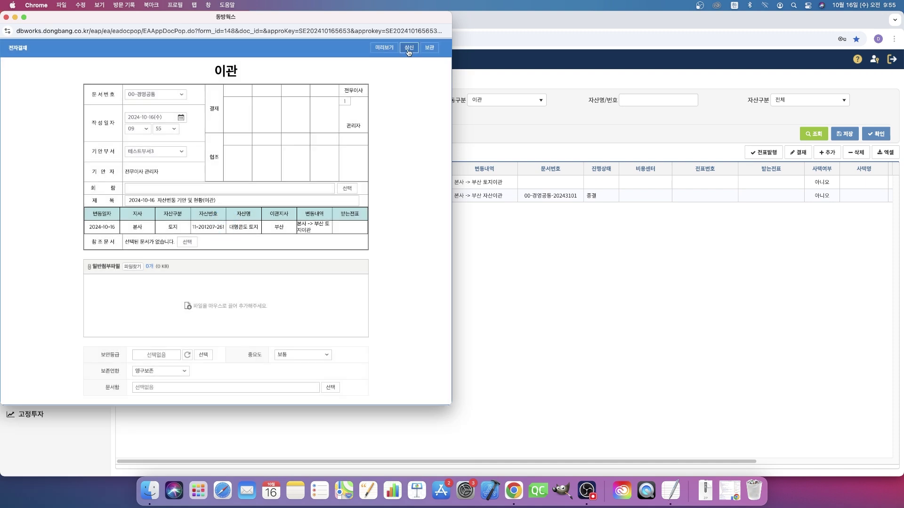
{"action": "left_click", "coordinate": [409, 49]}
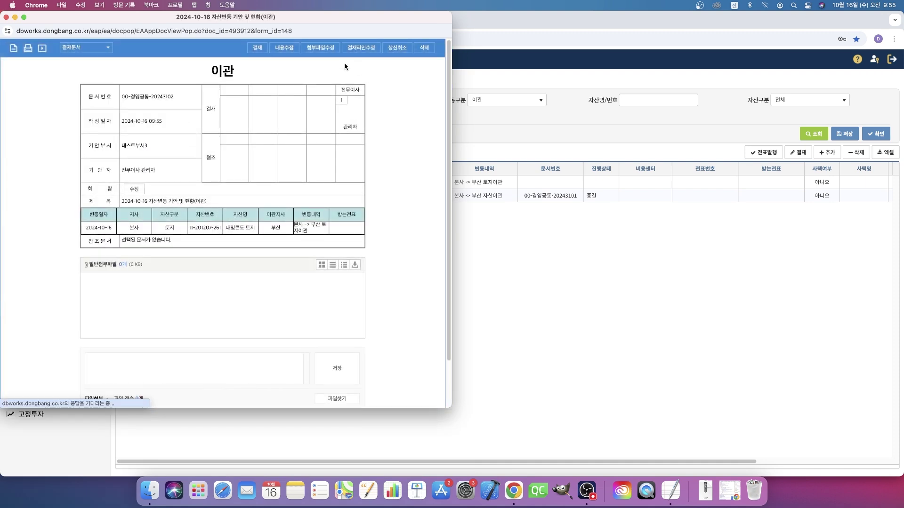
{"action": "left_click", "coordinate": [257, 48]}
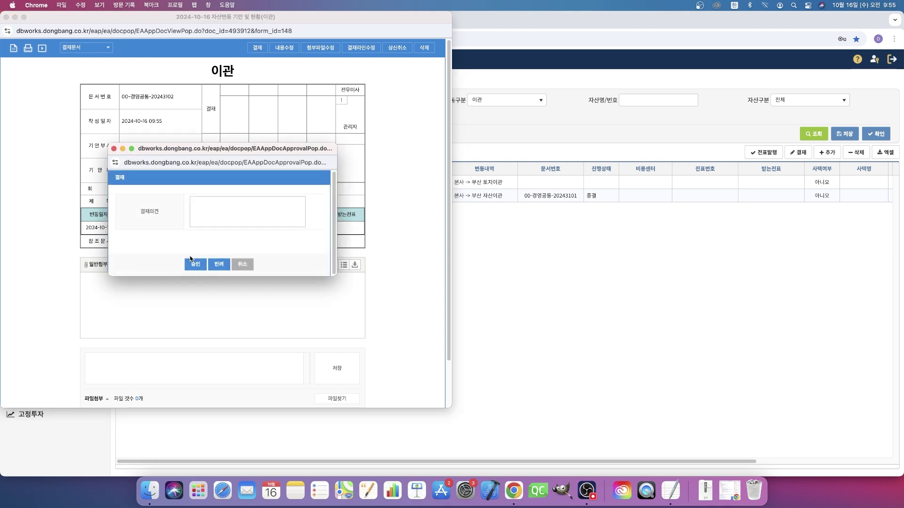
{"action": "left_click", "coordinate": [194, 264]}
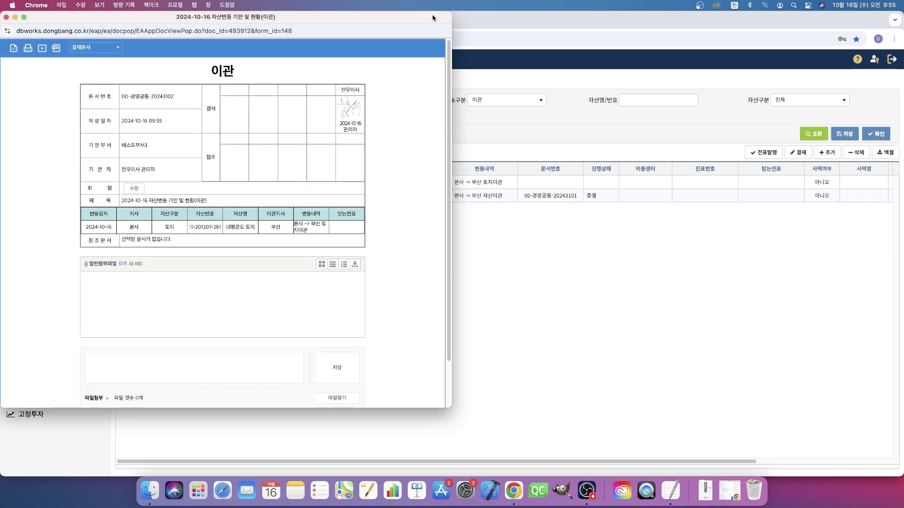
{"action": "left_click", "coordinate": [6, 17]}
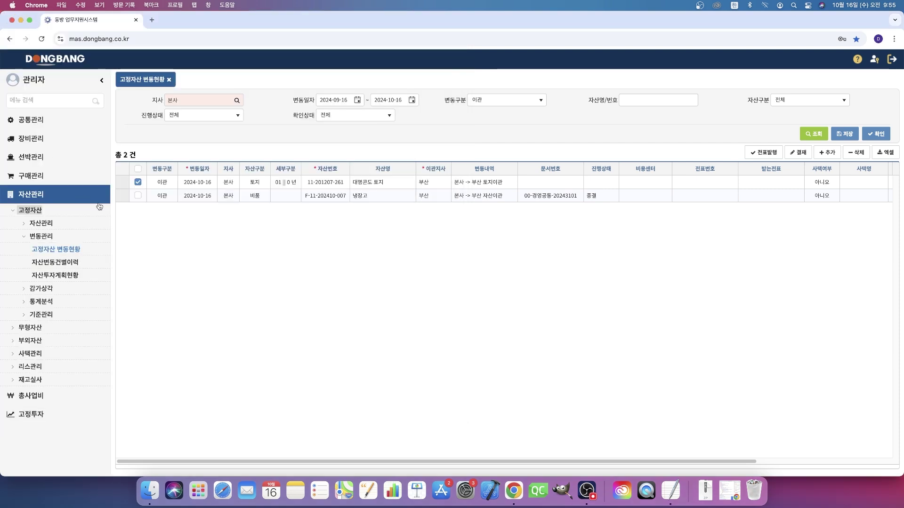
{"action": "left_click", "coordinate": [813, 134]}
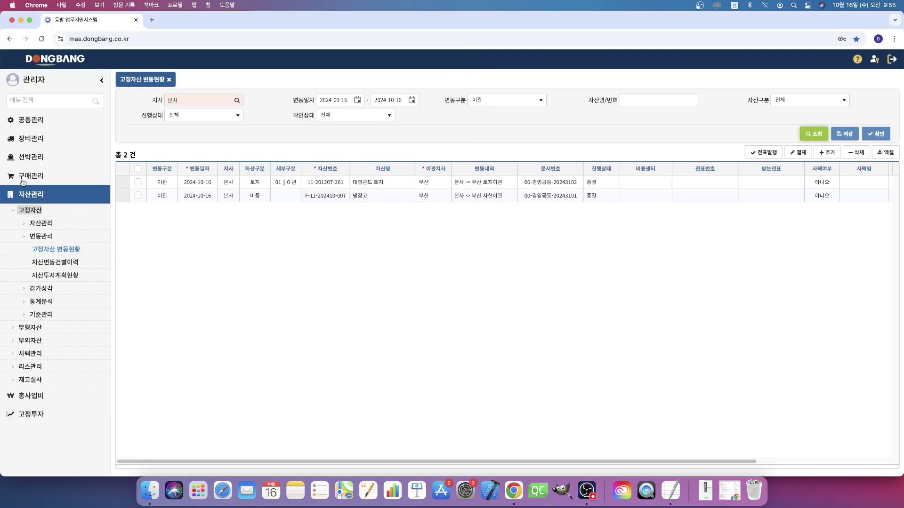
{"action": "left_click", "coordinate": [138, 182]}
{"action": "left_click", "coordinate": [771, 154]}
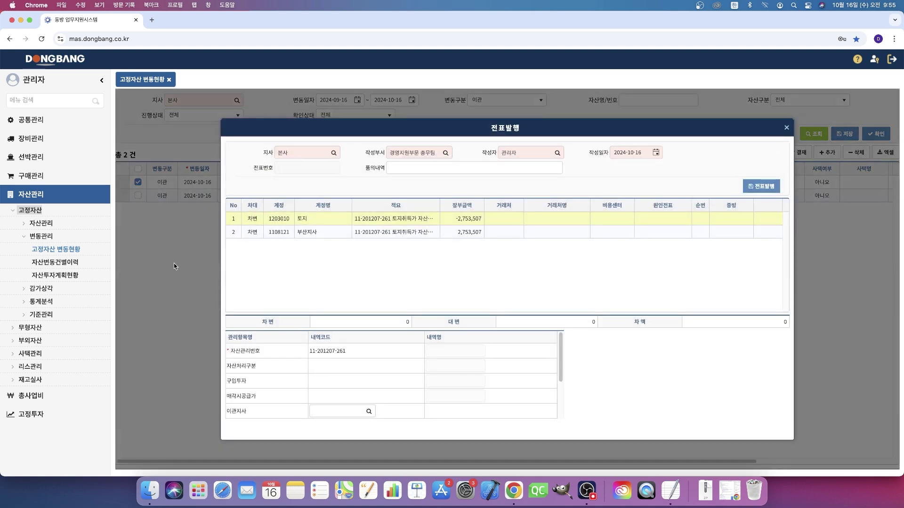
{"action": "left_click", "coordinate": [249, 232]}
{"action": "left_click", "coordinate": [251, 219]}
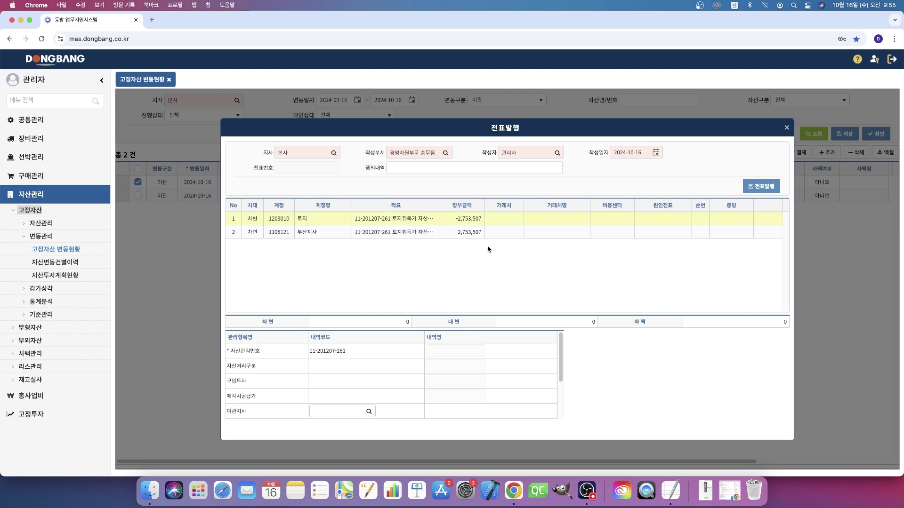
{"action": "left_click", "coordinate": [769, 187]}
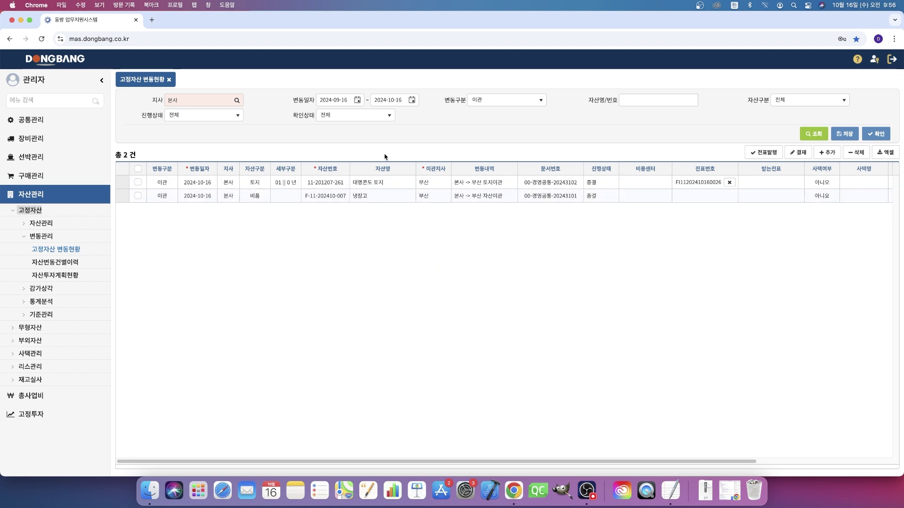
Step: Open 시스템관리 > 사용자관리 and list the users of the 부산 branch
{"action": "left_click", "coordinate": [36, 119]}
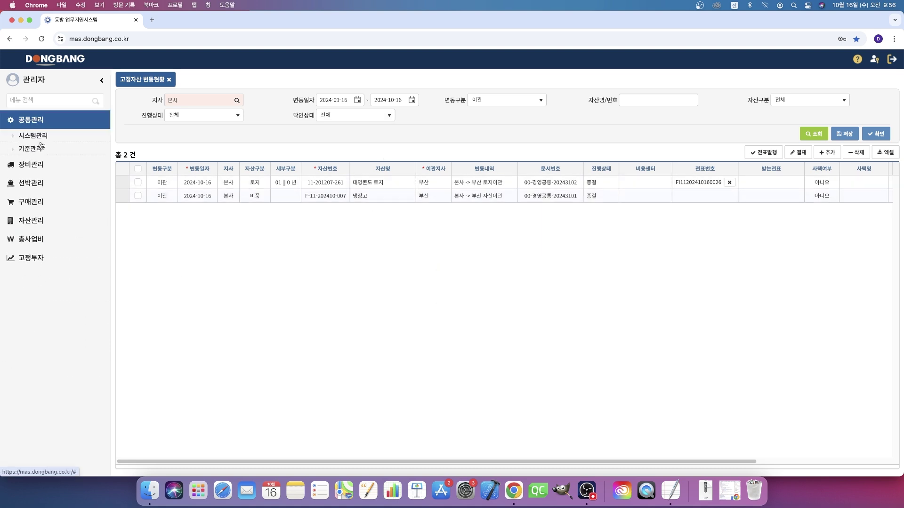
{"action": "left_click", "coordinate": [47, 162]}
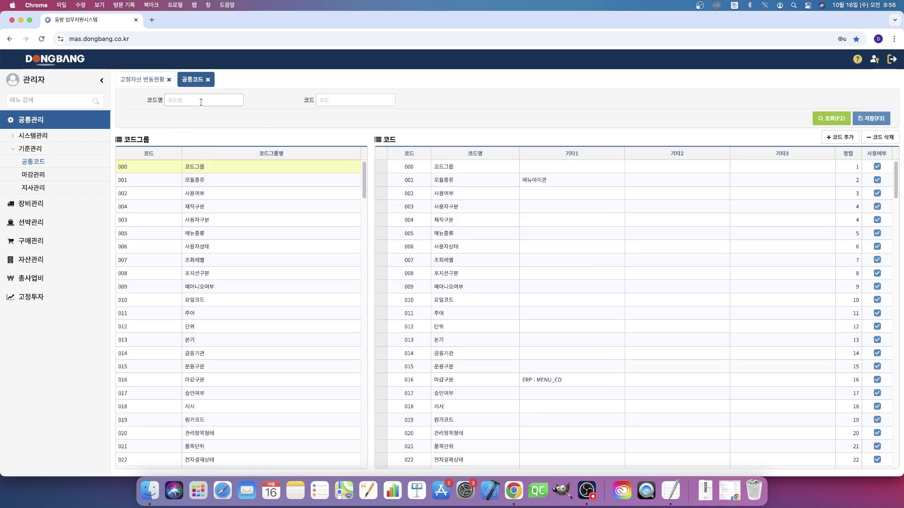
{"action": "left_click", "coordinate": [33, 135]}
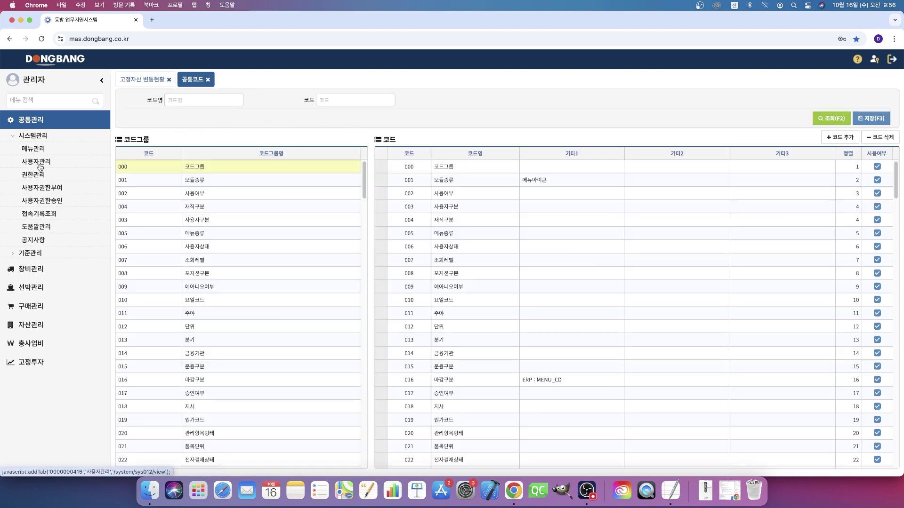
{"action": "left_click", "coordinate": [40, 165]}
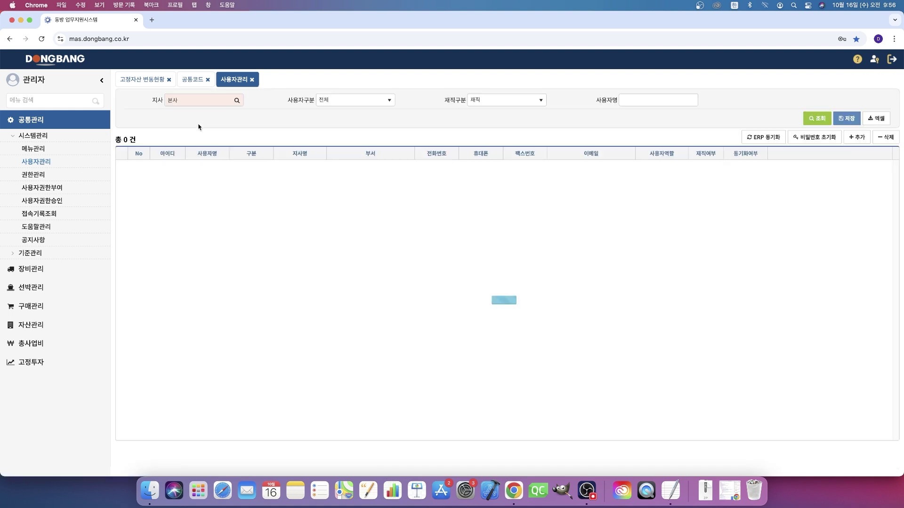
{"action": "left_click", "coordinate": [204, 100]}
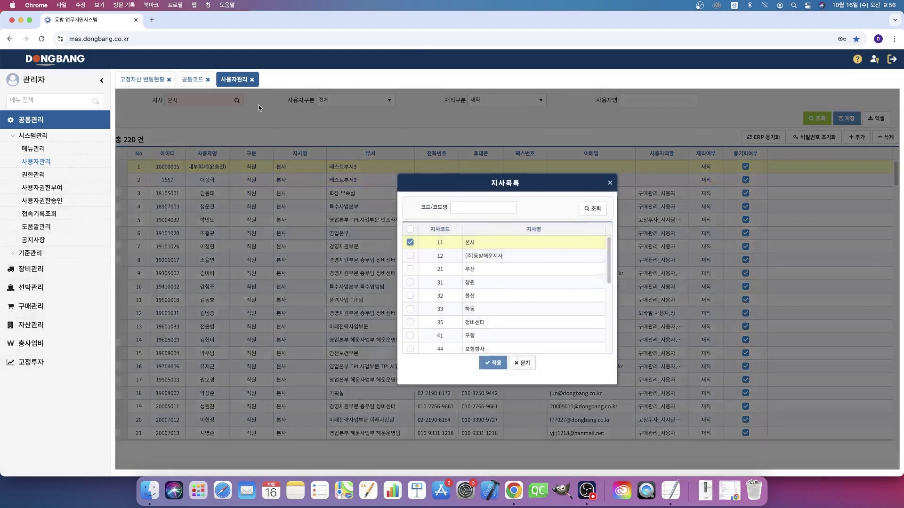
{"action": "left_click", "coordinate": [463, 271]}
{"action": "double_click", "coordinate": [463, 272]}
{"action": "left_click", "coordinate": [805, 119]}
Step: Search for the 부산 employee by name, copy their user ID, and log out
{"action": "left_click", "coordinate": [674, 100]}
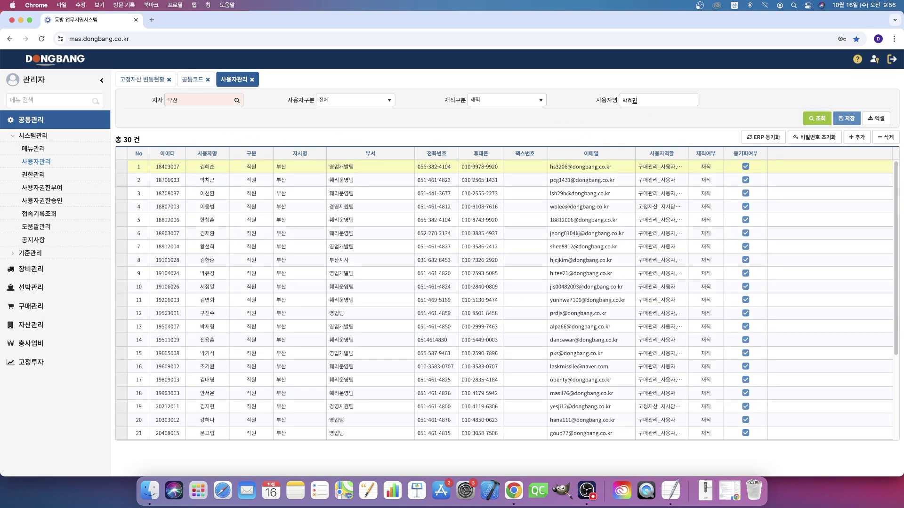
{"action": "key", "text": "Return"}
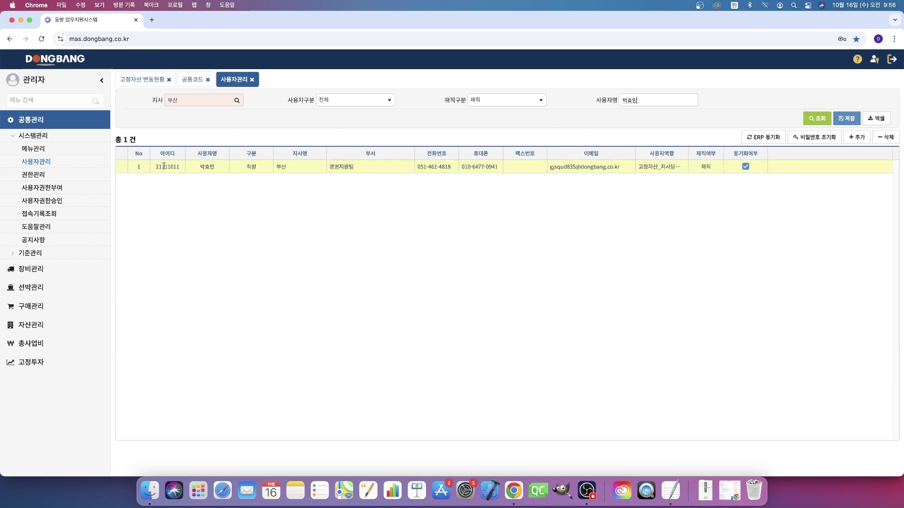
{"action": "double_click", "coordinate": [165, 165]}
{"action": "right_click", "coordinate": [164, 166]}
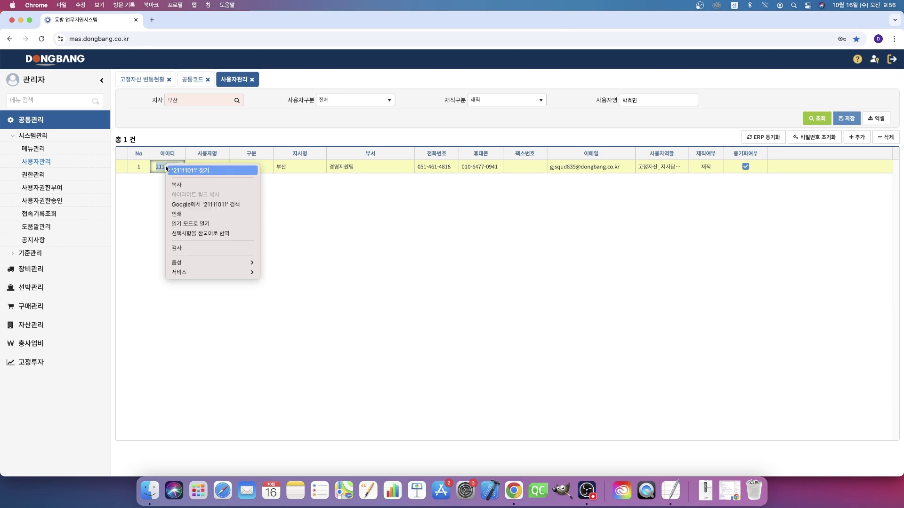
{"action": "left_click", "coordinate": [193, 188]}
{"action": "left_click", "coordinate": [891, 59]}
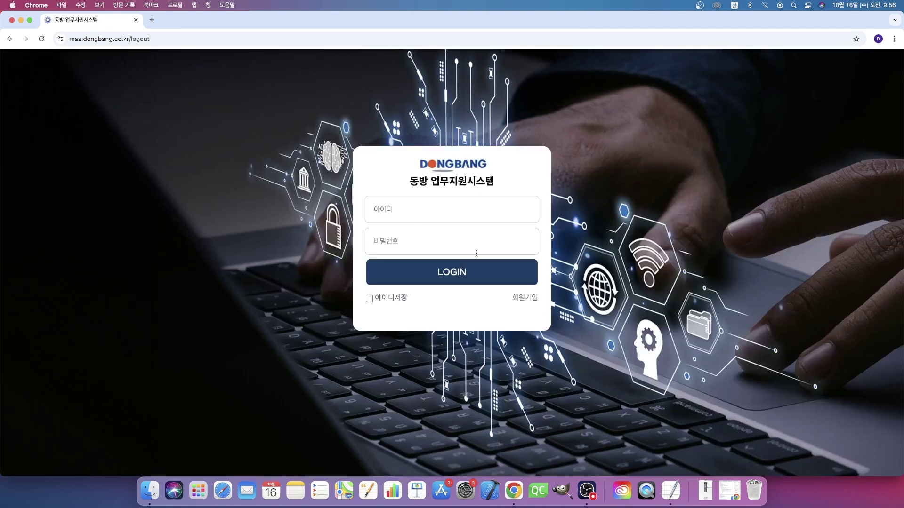
Step: Log in as the 부산 user with the copied ID and their password
{"action": "right_click", "coordinate": [460, 215]}
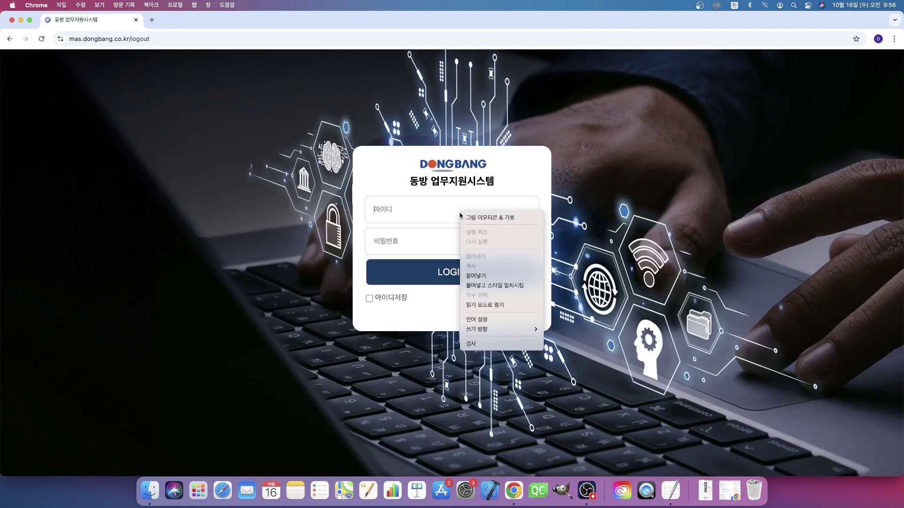
{"action": "left_click", "coordinate": [475, 276]}
{"action": "left_click", "coordinate": [464, 241]}
{"action": "type", "text": "****"}
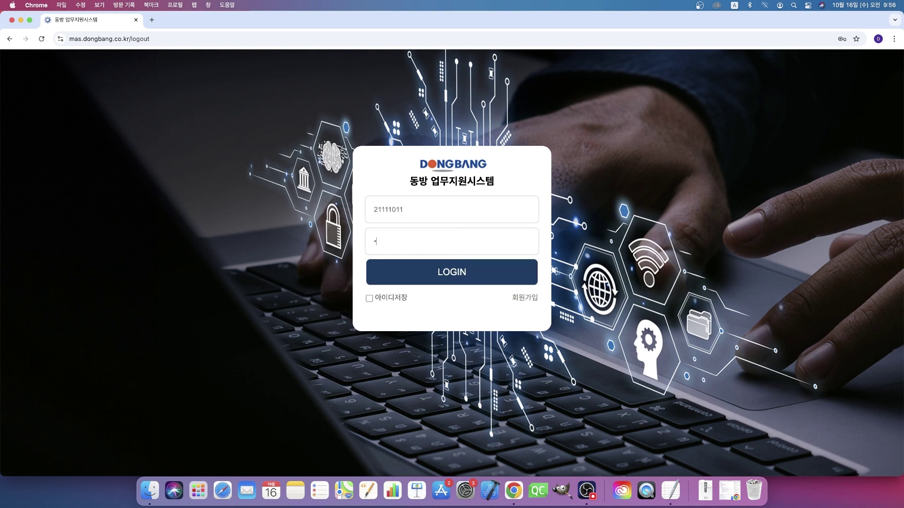
{"action": "left_click", "coordinate": [429, 275]}
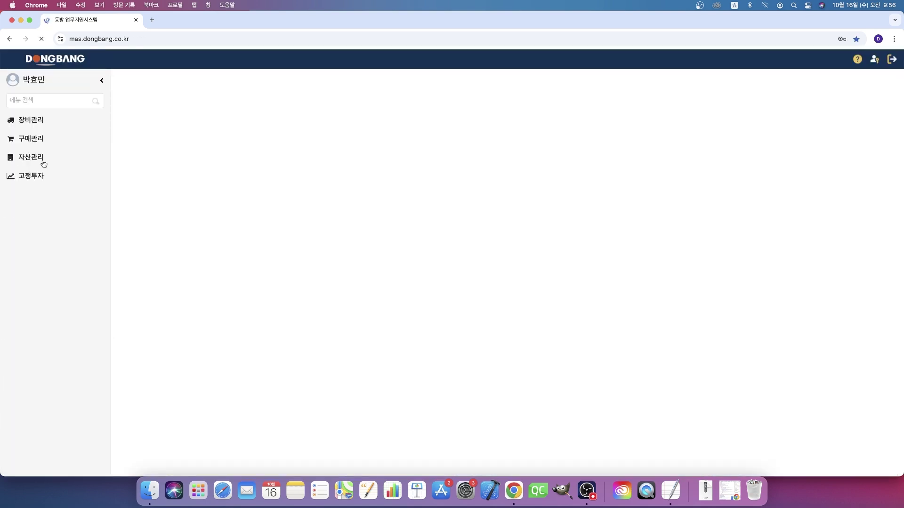
Step: Open 고정자산 변동현황 filtered to 이관 to list the two transfer records
{"action": "left_click", "coordinate": [41, 162]}
{"action": "left_click", "coordinate": [32, 174]}
{"action": "left_click", "coordinate": [53, 203]}
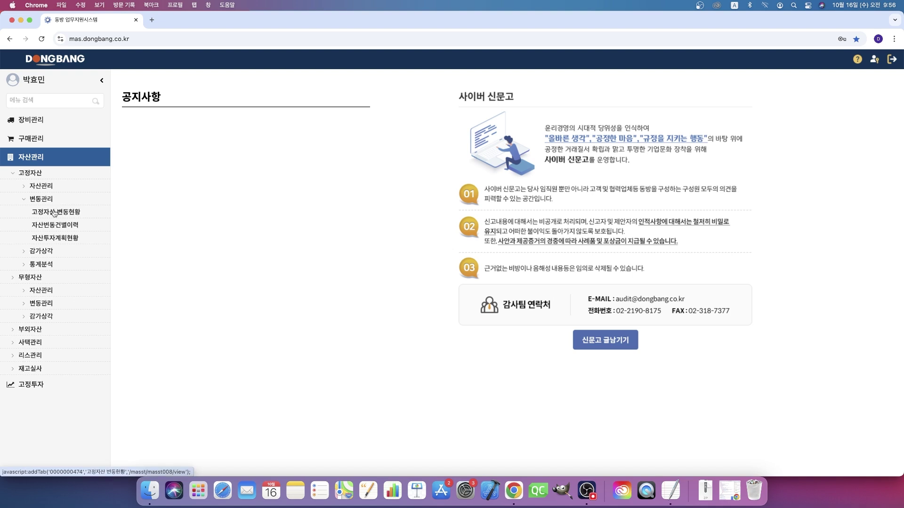
{"action": "left_click", "coordinate": [55, 212]}
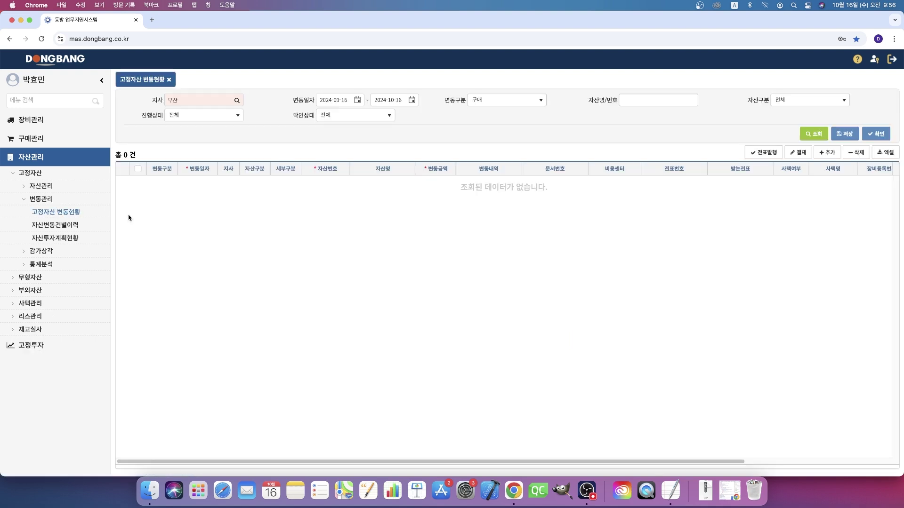
{"action": "left_click", "coordinate": [508, 99]}
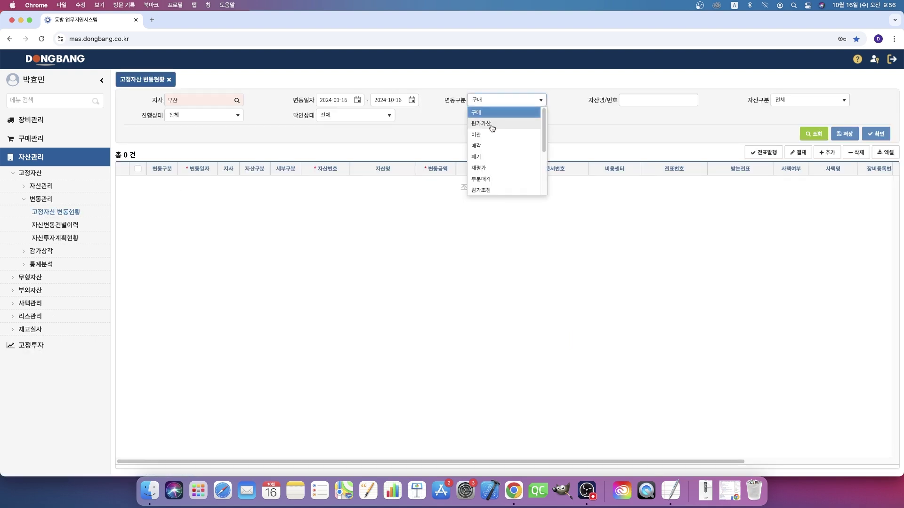
{"action": "left_click", "coordinate": [489, 135]}
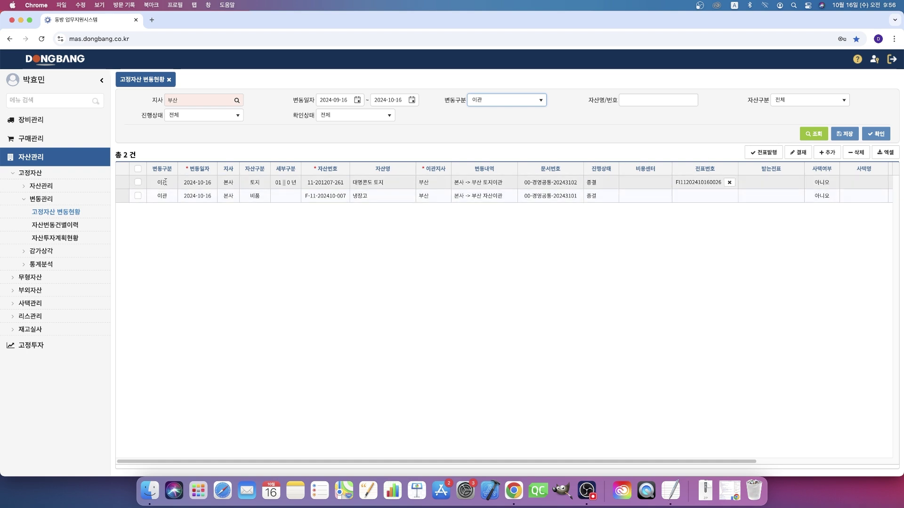
Step: Preview the voucher for the first transfer record, close it, and sign out
{"action": "left_click", "coordinate": [139, 185]}
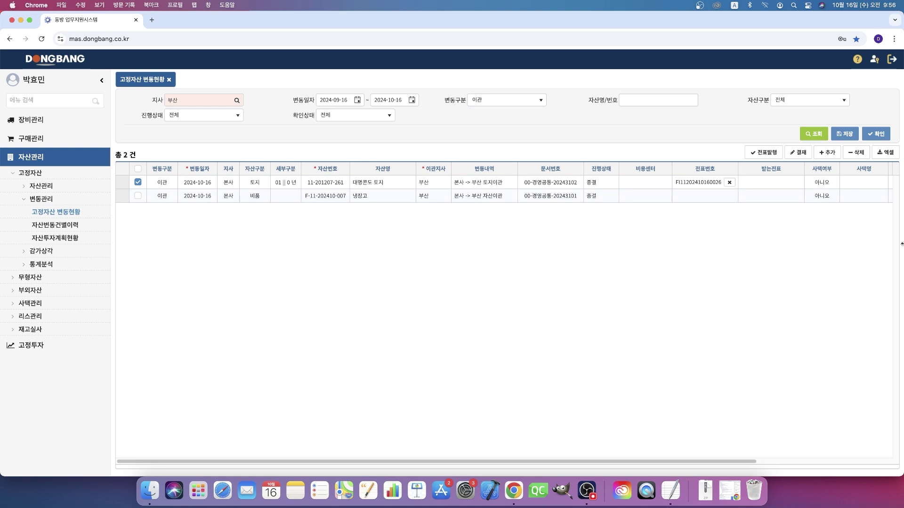
{"action": "left_click", "coordinate": [765, 152]}
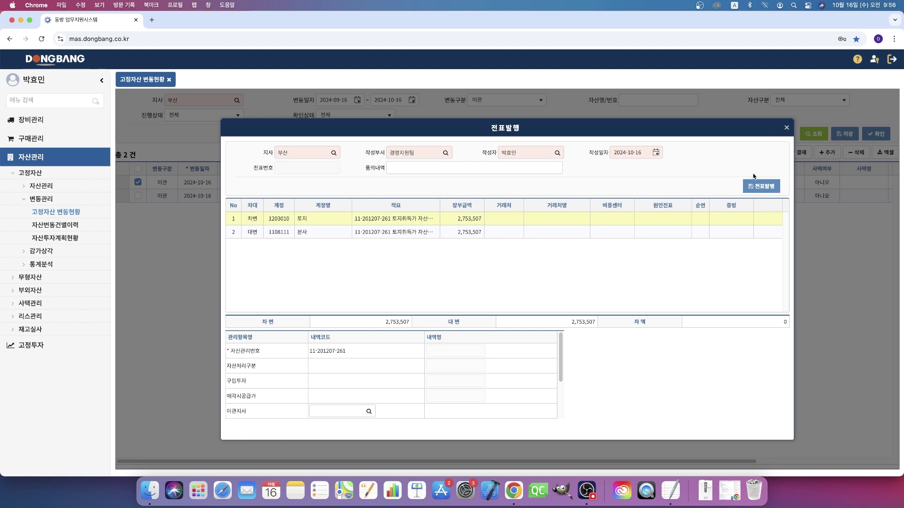
{"action": "left_click", "coordinate": [786, 132]}
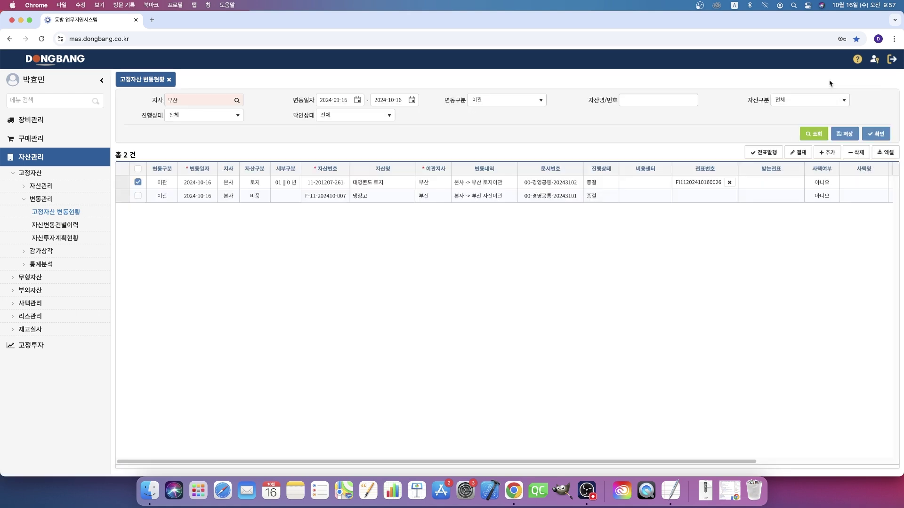
{"action": "left_click", "coordinate": [895, 61]}
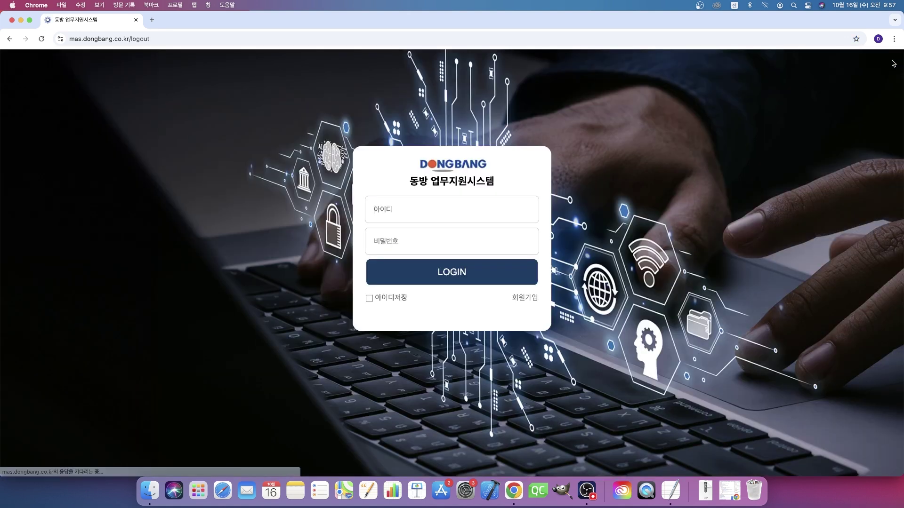
Step: Sign back in with the administrator credentials and dismiss Chrome's password alert
{"action": "left_click", "coordinate": [416, 215]}
{"action": "type", "text": "ㅁ이"}
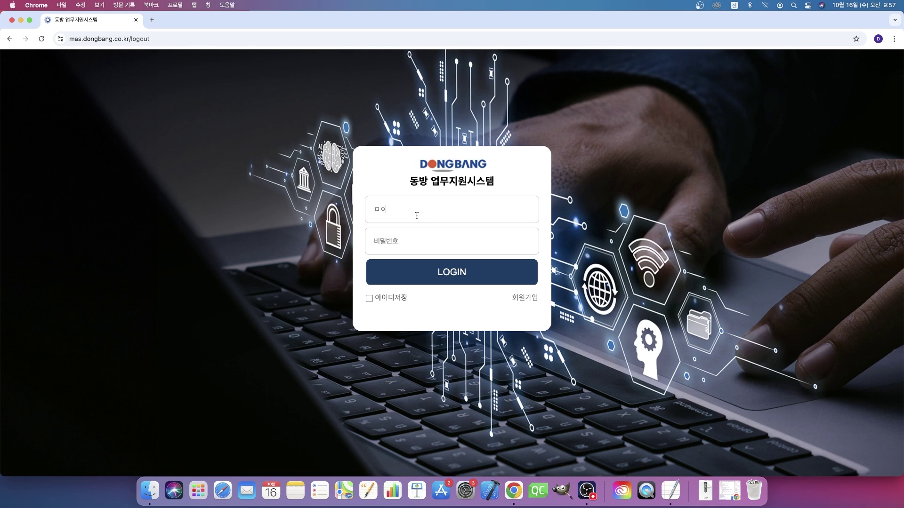
{"action": "key", "text": "BackSpace"}
{"action": "key", "text": "BackSpace"}
{"action": "key", "text": "ctrl+space"}
{"action": "type", "text": "ad1234"}
{"action": "key", "text": "Return"}
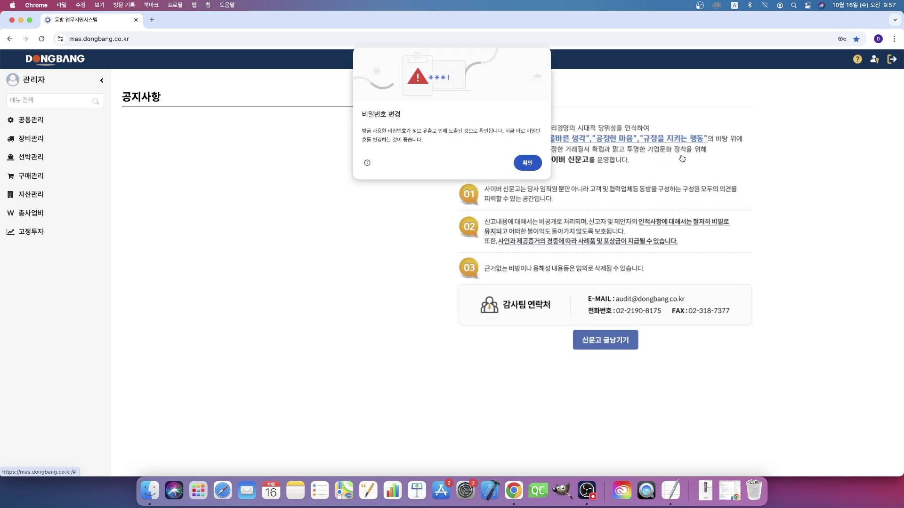
{"action": "left_click", "coordinate": [534, 163]}
Step: Open 고정자산 변동현황, then the empty 자산변동건별이력 page showing 총 0 건
{"action": "left_click", "coordinate": [34, 177]}
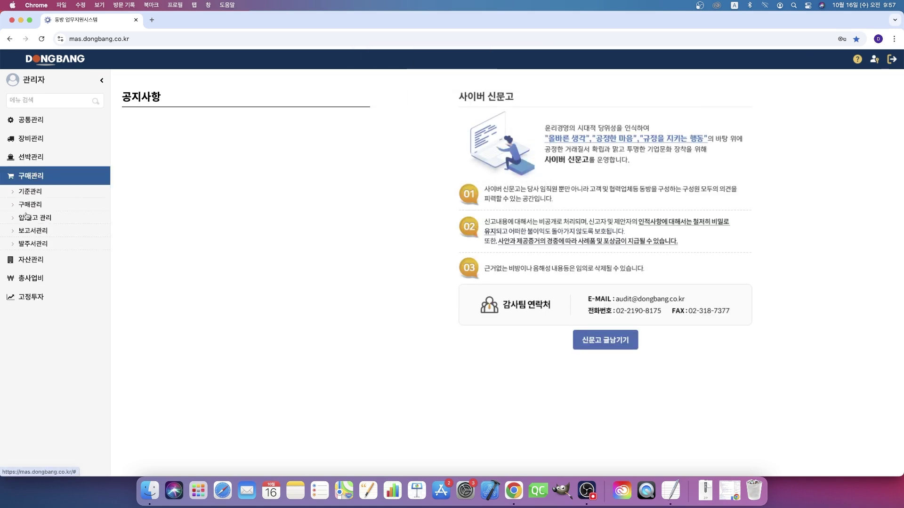
{"action": "left_click", "coordinate": [18, 261]}
{"action": "left_click", "coordinate": [41, 215]}
{"action": "left_click", "coordinate": [42, 237]}
{"action": "left_click", "coordinate": [70, 251]}
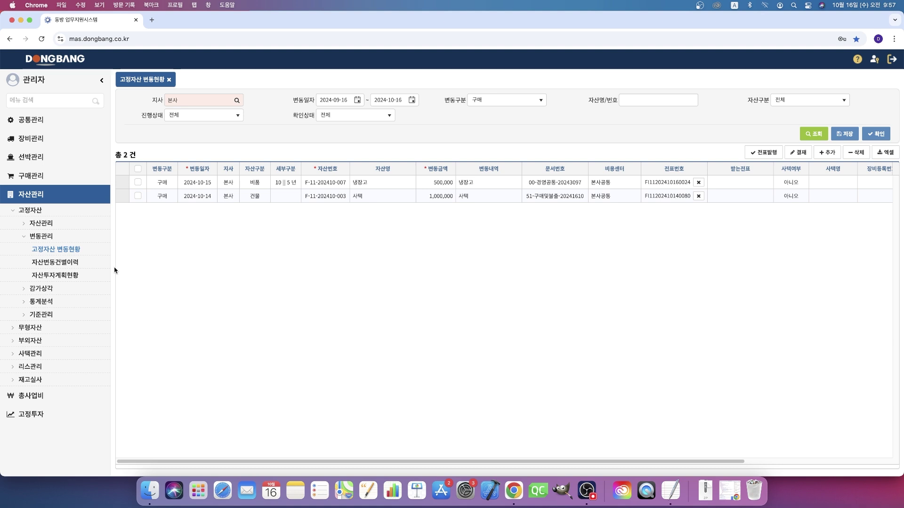
{"action": "left_click", "coordinate": [75, 266]}
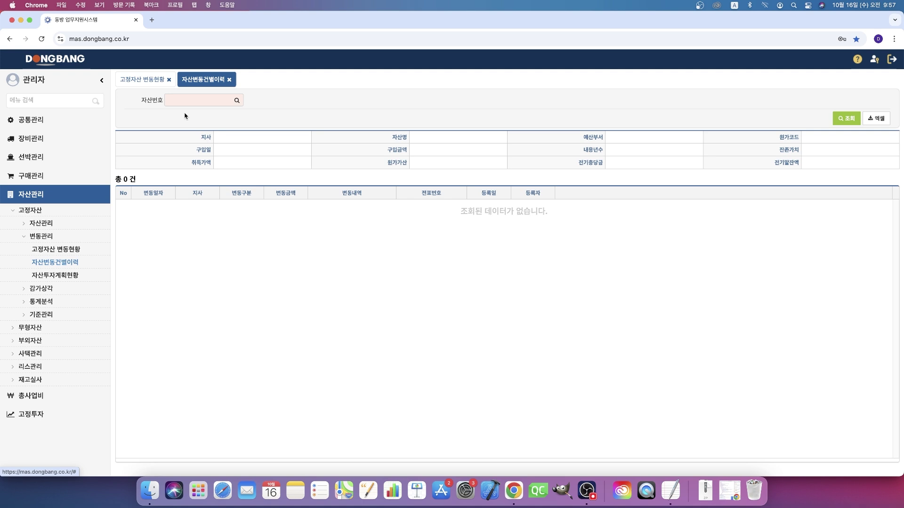
{"action": "left_click", "coordinate": [237, 101]}
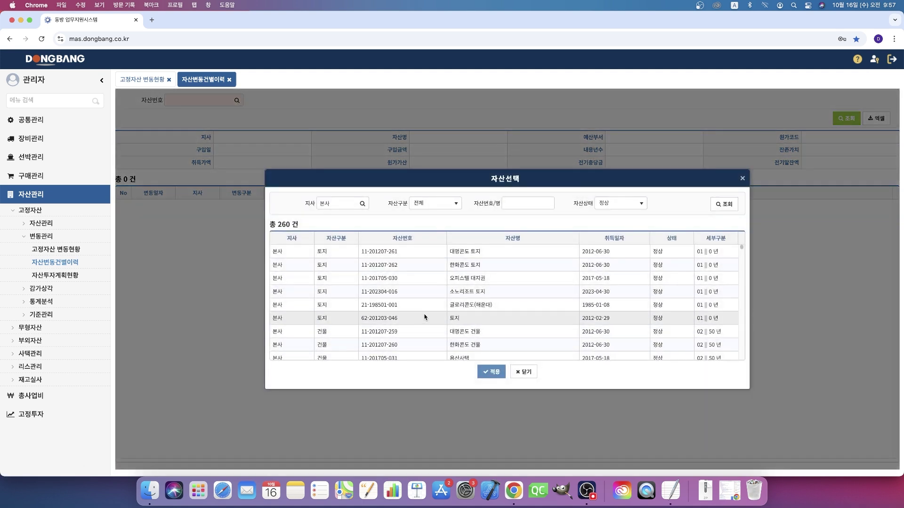
{"action": "double_click", "coordinate": [419, 258]}
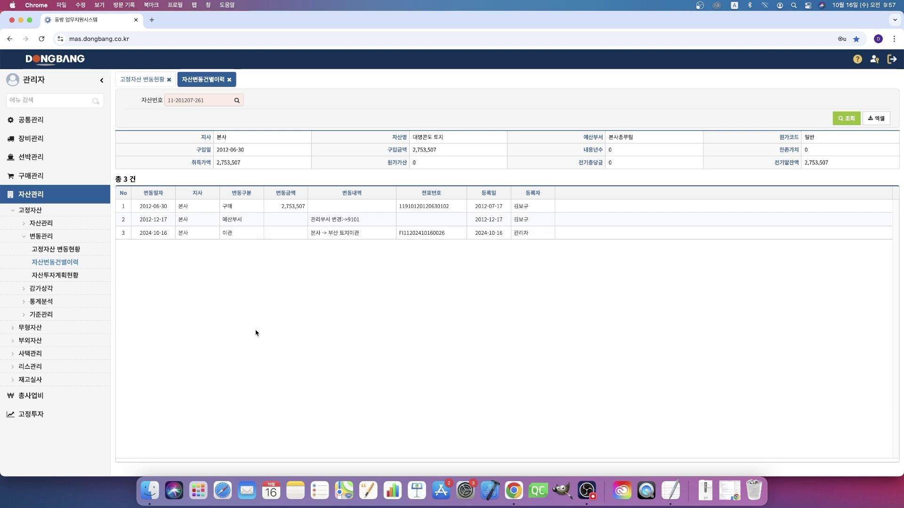
{"action": "left_click", "coordinate": [41, 288]}
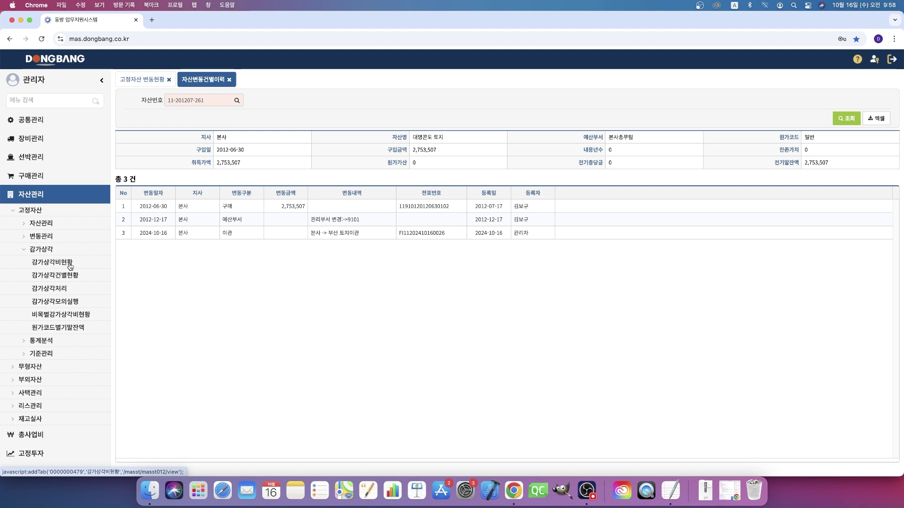
{"action": "left_click", "coordinate": [70, 266]}
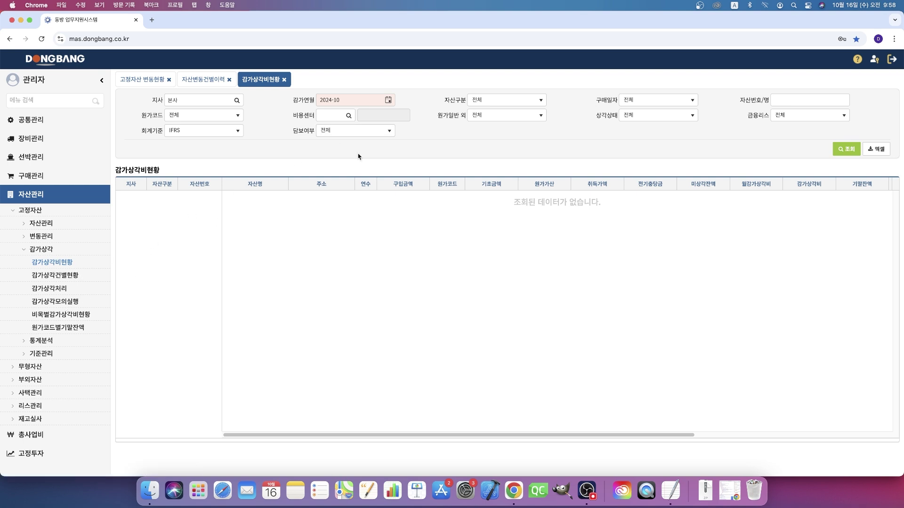
Step: Review 본사's depreciation expense figures for 2024-05, then go to 감가상각처리
{"action": "left_click", "coordinate": [388, 100]}
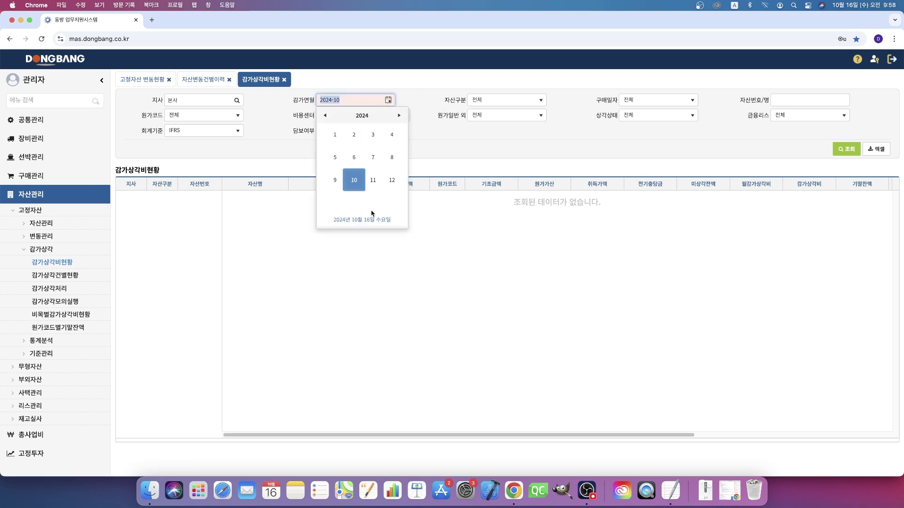
{"action": "left_click", "coordinate": [334, 156]}
{"action": "left_click", "coordinate": [846, 152]}
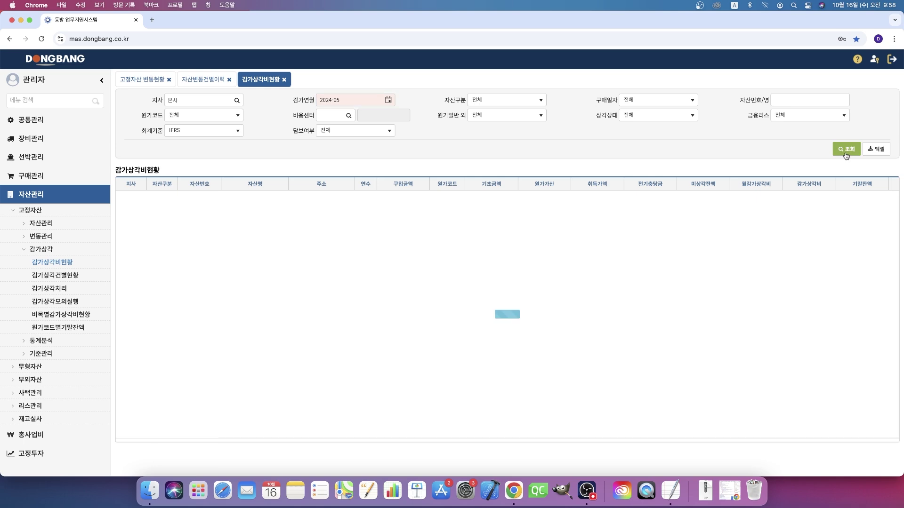
{"action": "scroll", "coordinate": [602, 309], "scroll_direction": "down", "scroll_amount": 3}
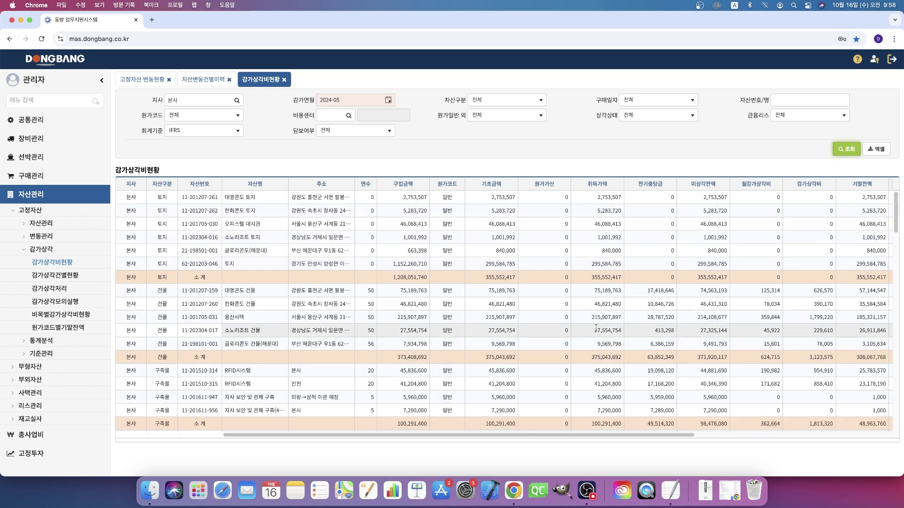
{"action": "scroll", "coordinate": [602, 308], "scroll_direction": "down", "scroll_amount": 10}
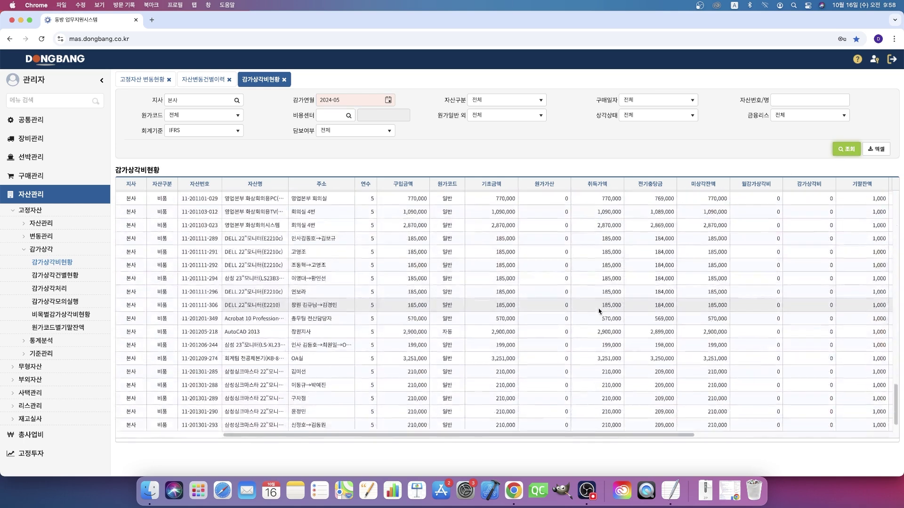
{"action": "left_click", "coordinate": [57, 294]}
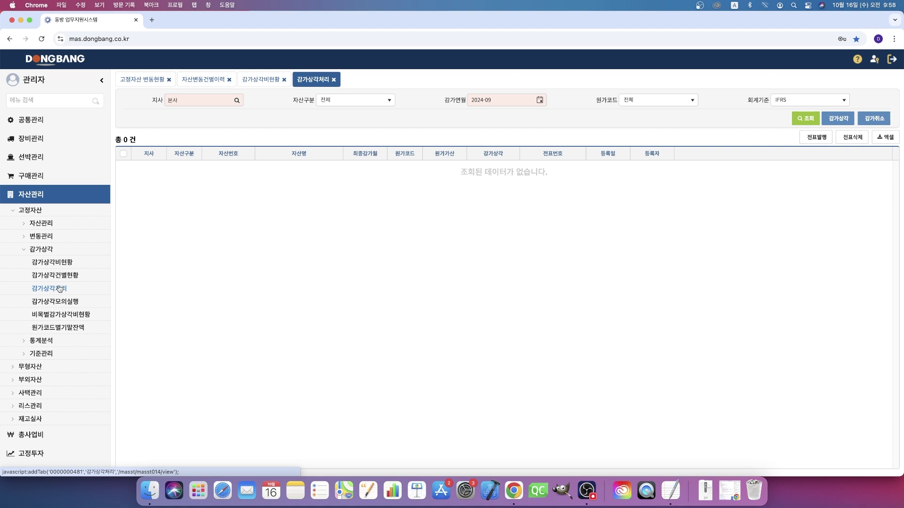
Step: Check the 103 depreciation records for 2024-07, then set the depreciation month to 2024-08
{"action": "left_click", "coordinate": [541, 100]}
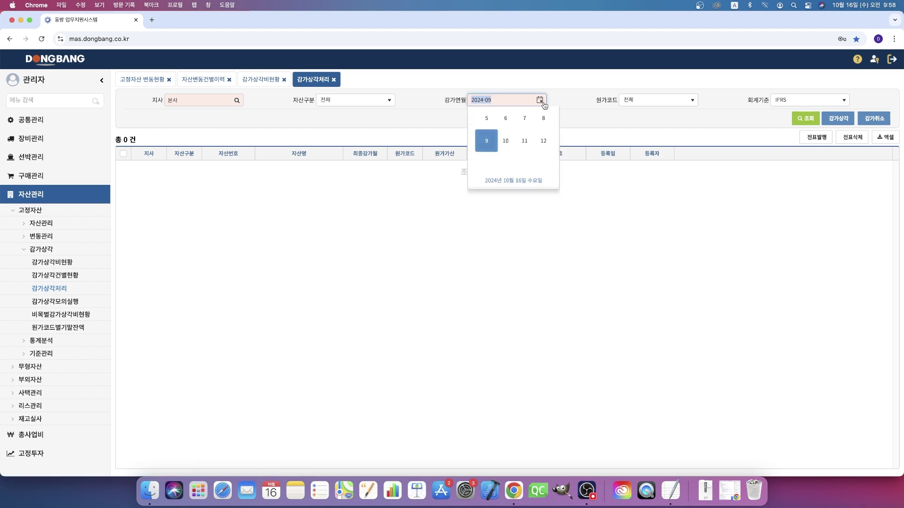
{"action": "left_click", "coordinate": [544, 157]}
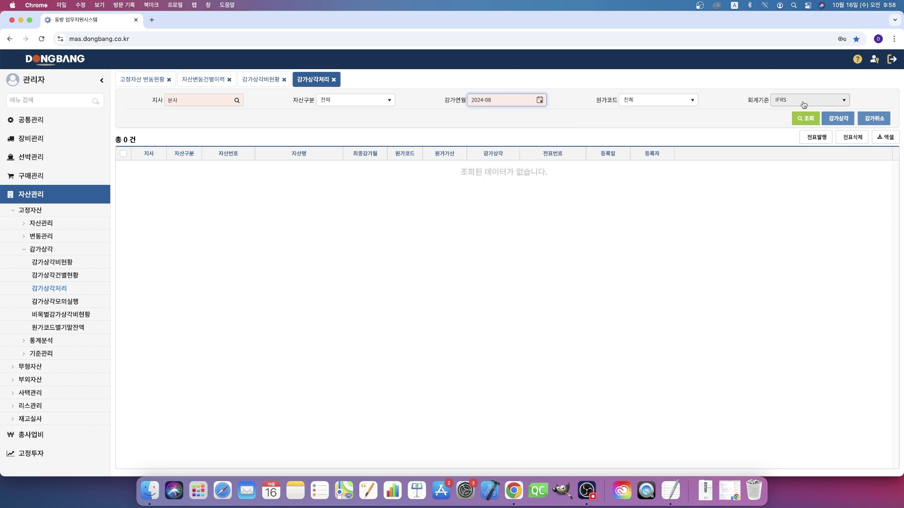
{"action": "left_click", "coordinate": [540, 100]}
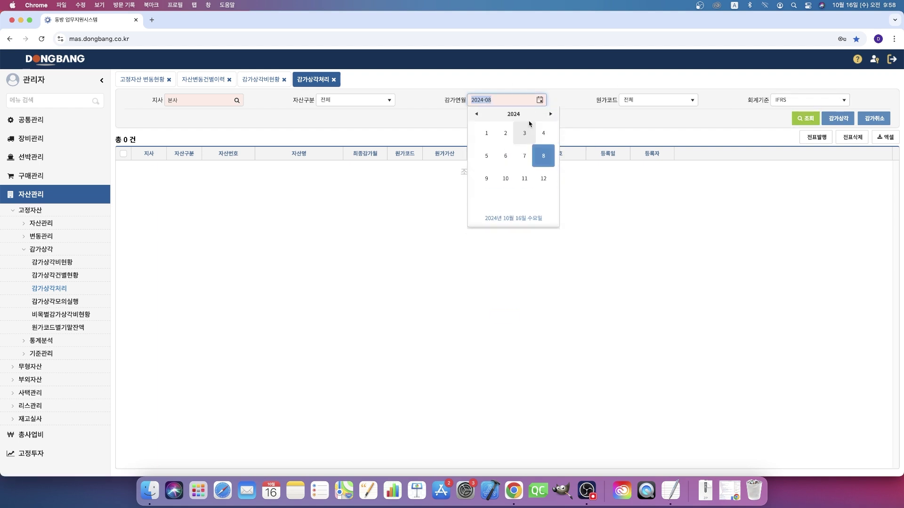
{"action": "left_click", "coordinate": [527, 154]}
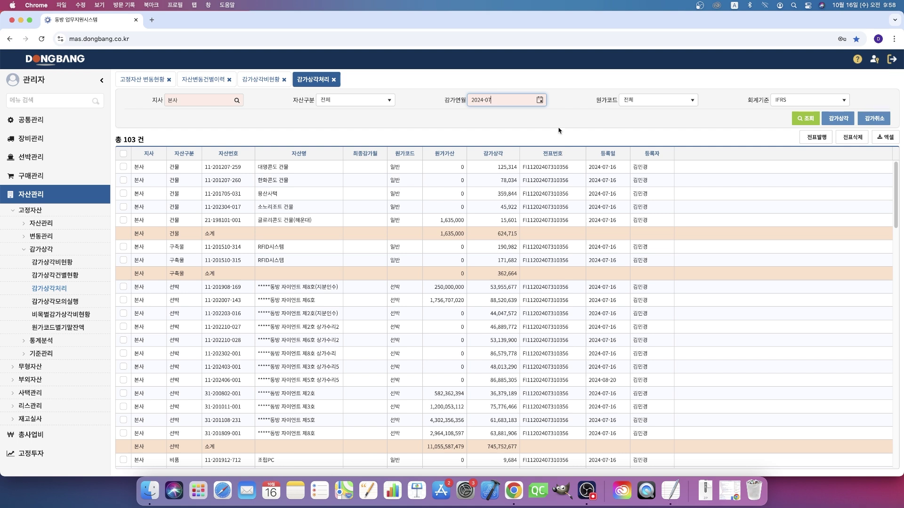
{"action": "left_click", "coordinate": [539, 100]}
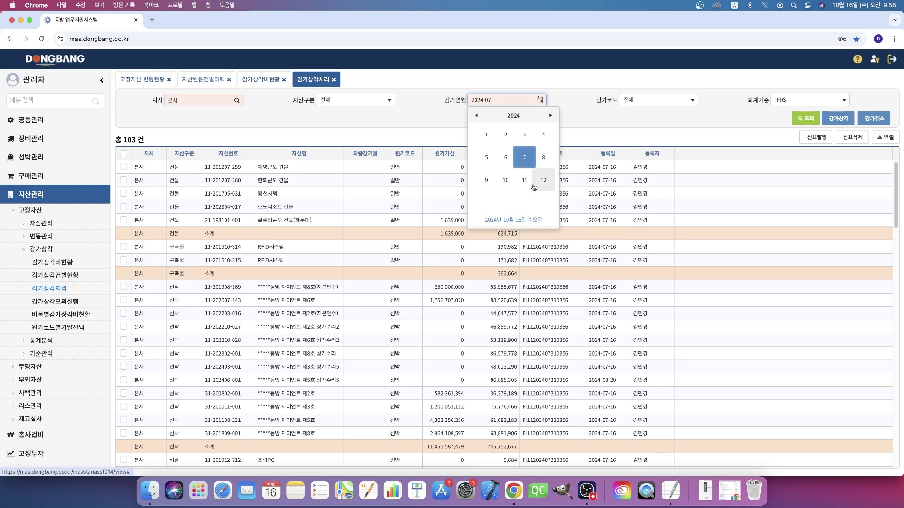
{"action": "left_click", "coordinate": [719, 300]}
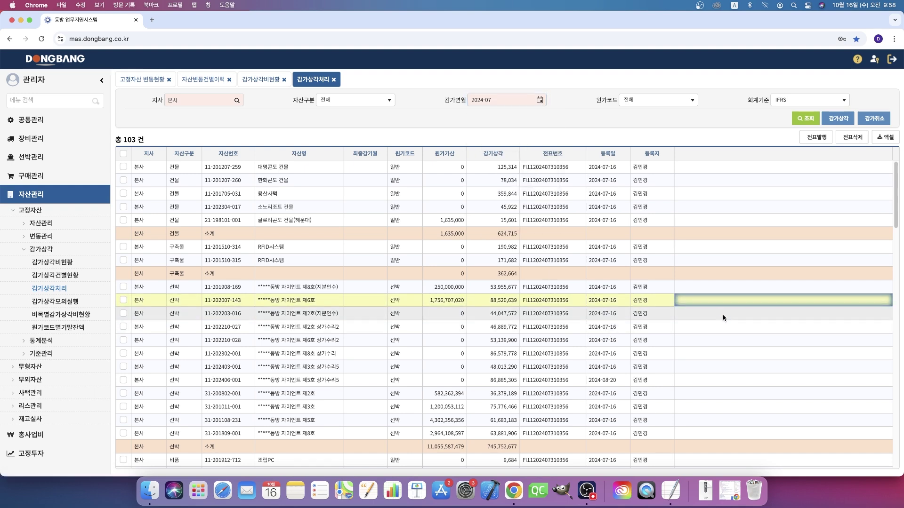
{"action": "scroll", "coordinate": [725, 320], "scroll_direction": "down", "scroll_amount": 10}
{"action": "scroll", "coordinate": [747, 374], "scroll_direction": "up", "scroll_amount": 6}
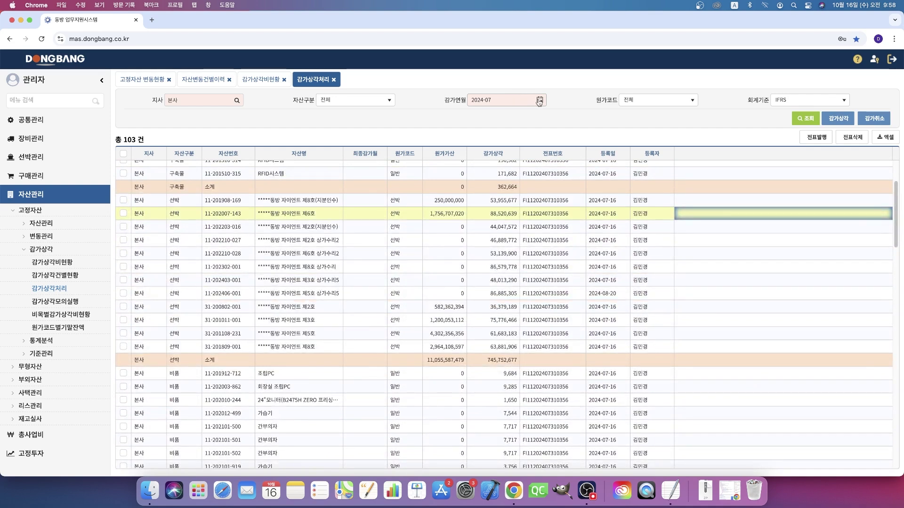
{"action": "left_click", "coordinate": [540, 100]}
{"action": "left_click", "coordinate": [543, 157]}
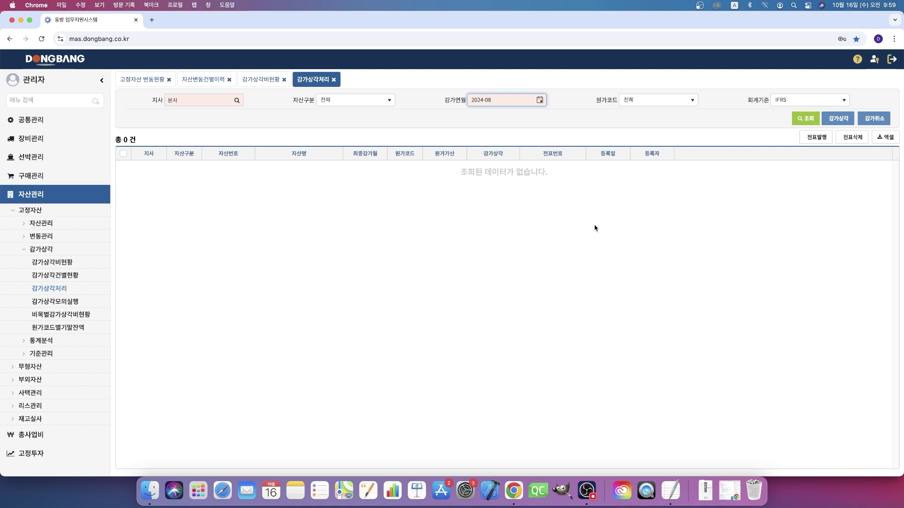
Step: Run 2024-08 depreciation for 본사 and review the 103 assets totalling 789,551,968
{"action": "left_click", "coordinate": [837, 119]}
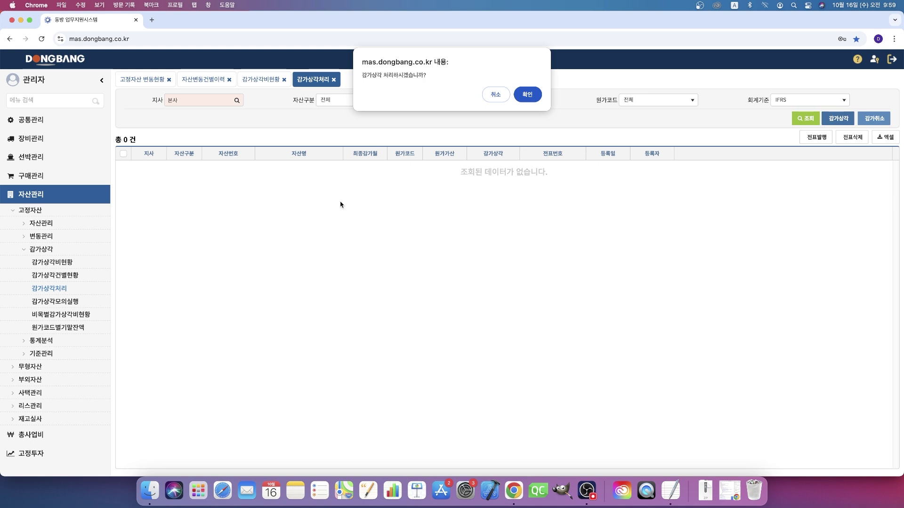
{"action": "left_click", "coordinate": [496, 96]}
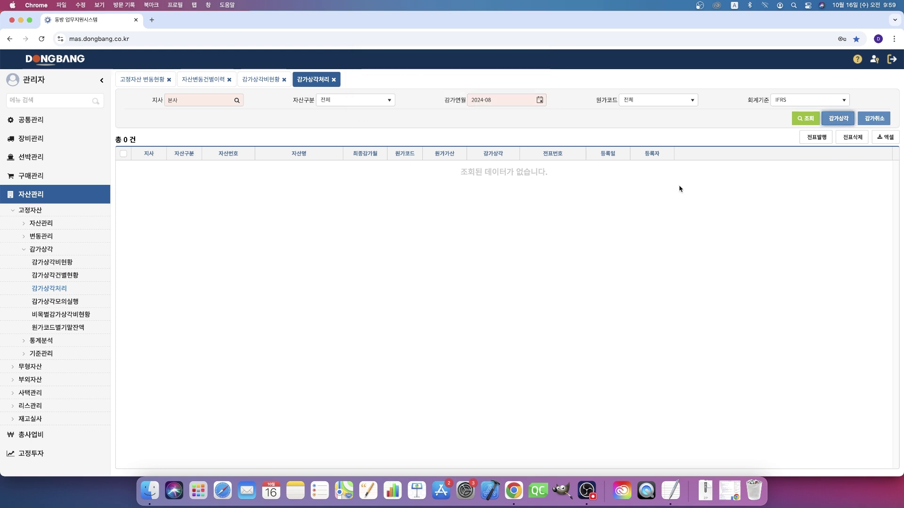
{"action": "left_click", "coordinate": [841, 119]}
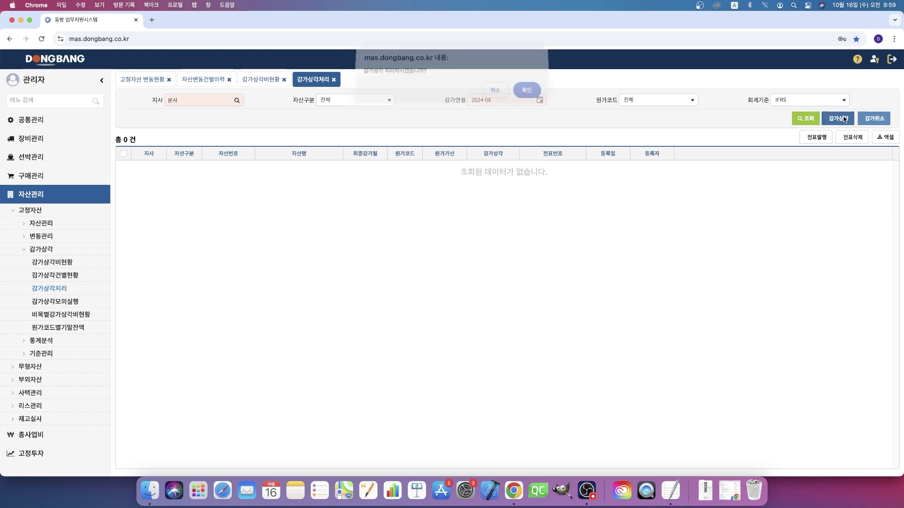
{"action": "left_click", "coordinate": [528, 95]}
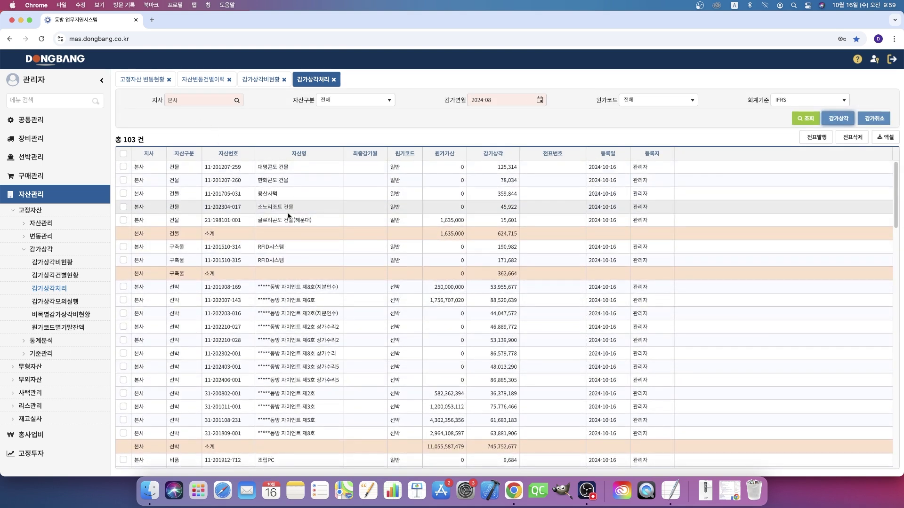
{"action": "scroll", "coordinate": [314, 301], "scroll_direction": "down", "scroll_amount": 10}
{"action": "scroll", "coordinate": [343, 348], "scroll_direction": "down", "scroll_amount": 10}
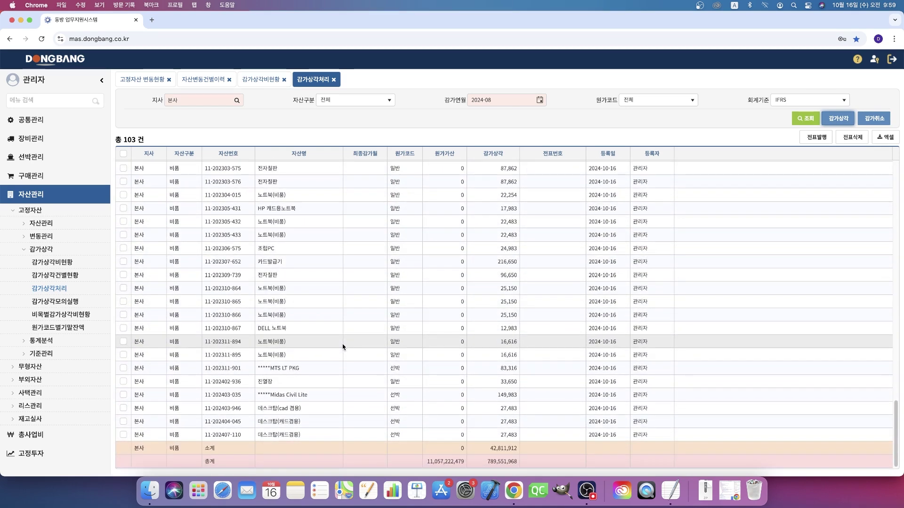
{"action": "scroll", "coordinate": [344, 348], "scroll_direction": "up", "scroll_amount": 10}
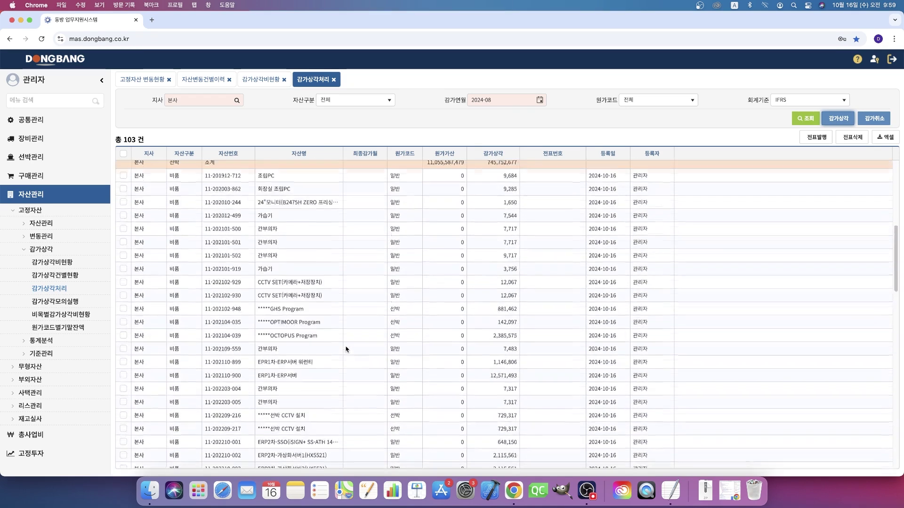
{"action": "scroll", "coordinate": [346, 349], "scroll_direction": "up", "scroll_amount": 5}
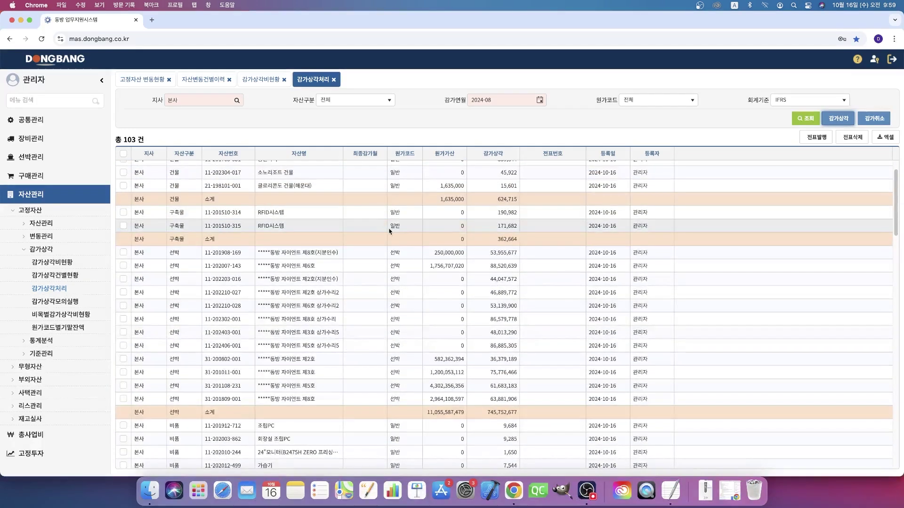
{"action": "scroll", "coordinate": [483, 323], "scroll_direction": "down", "scroll_amount": 5}
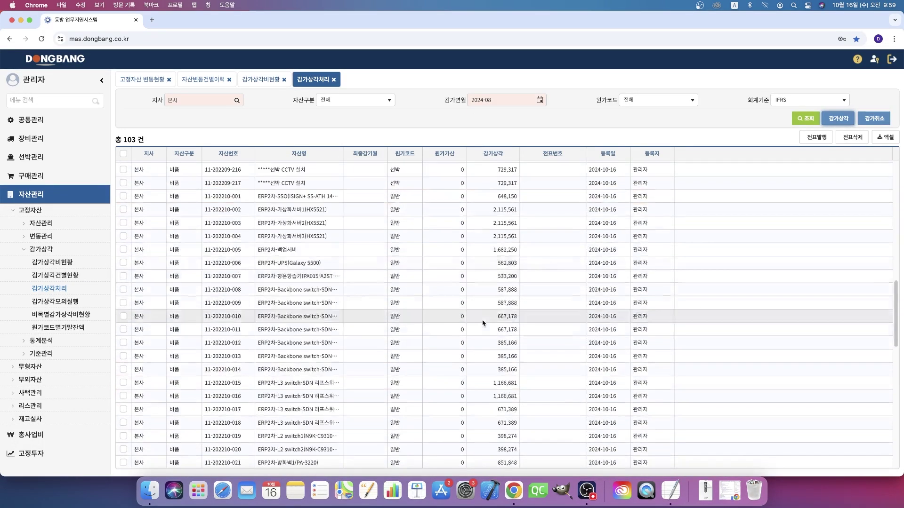
{"action": "scroll", "coordinate": [481, 339], "scroll_direction": "down", "scroll_amount": 10}
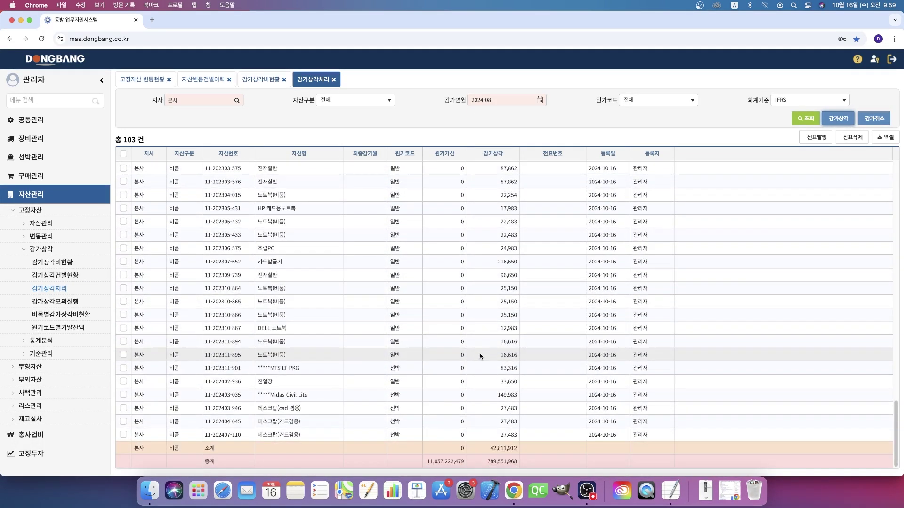
{"action": "scroll", "coordinate": [485, 329], "scroll_direction": "up", "scroll_amount": 4}
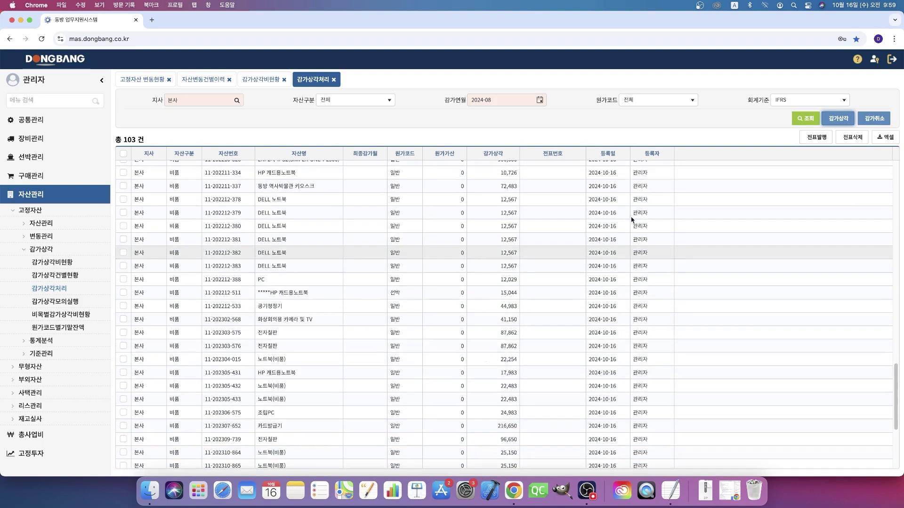
{"action": "left_click", "coordinate": [817, 138]}
{"action": "scroll", "coordinate": [688, 309], "scroll_direction": "down", "scroll_amount": 1}
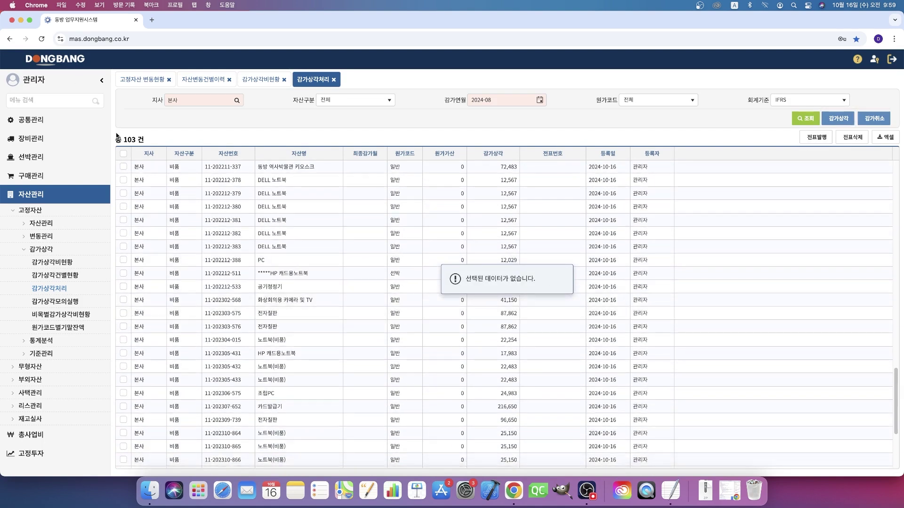
{"action": "left_click", "coordinate": [124, 154]}
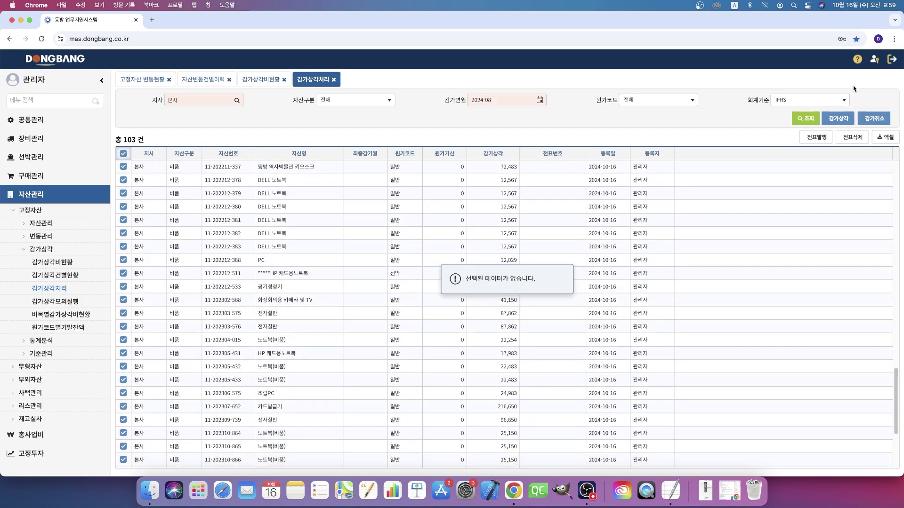
{"action": "left_click", "coordinate": [816, 140]}
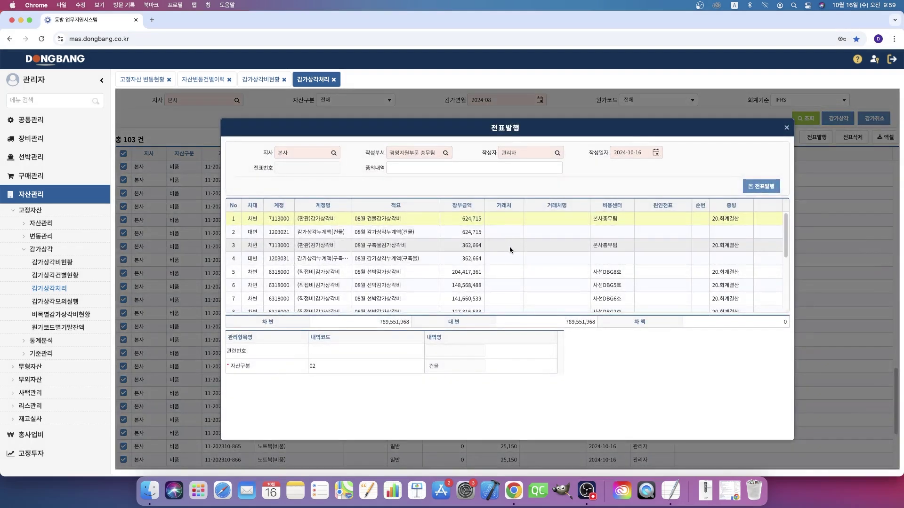
{"action": "scroll", "coordinate": [511, 250], "scroll_direction": "down", "scroll_amount": 3}
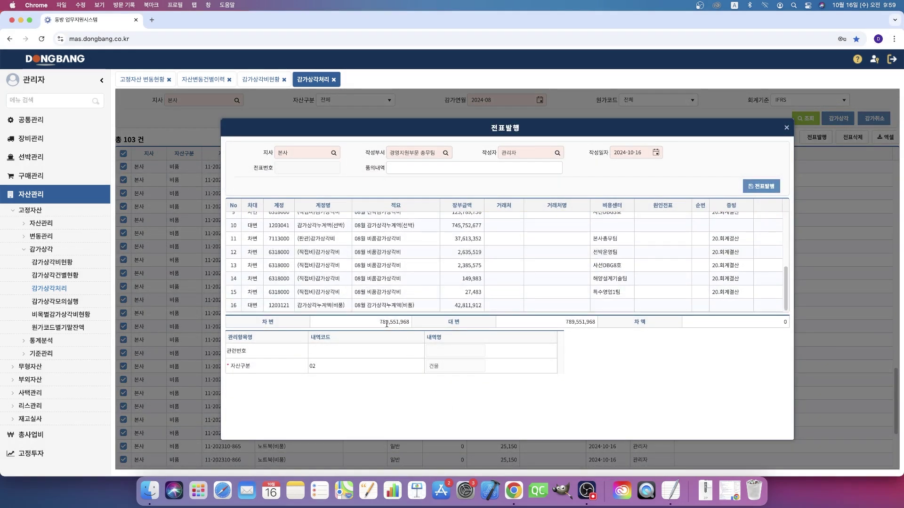
{"action": "left_click_drag", "start_coordinate": [381, 322], "coordinate": [411, 323]}
{"action": "scroll", "coordinate": [636, 245], "scroll_direction": "up", "scroll_amount": 3}
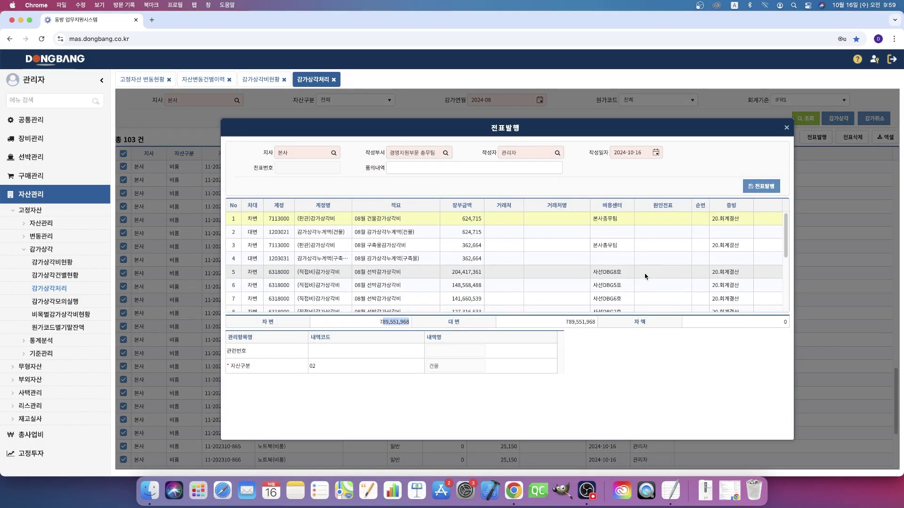
{"action": "scroll", "coordinate": [644, 276], "scroll_direction": "down", "scroll_amount": 3}
{"action": "left_click", "coordinate": [768, 188]}
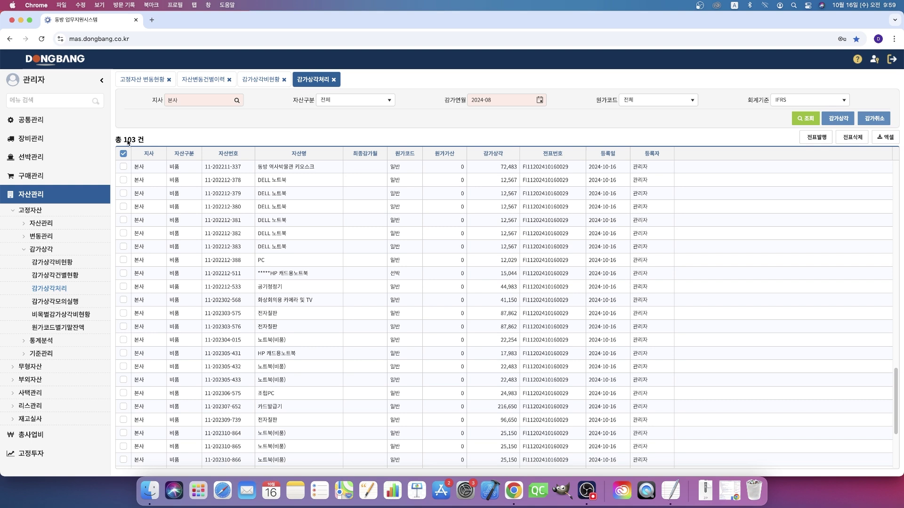
{"action": "scroll", "coordinate": [547, 315], "scroll_direction": "up", "scroll_amount": 5}
{"action": "scroll", "coordinate": [548, 318], "scroll_direction": "down", "scroll_amount": 10}
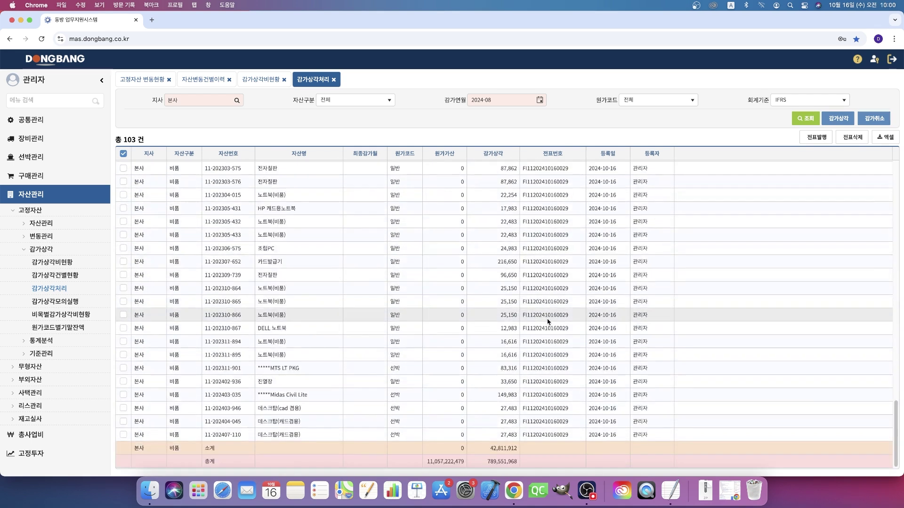
{"action": "scroll", "coordinate": [549, 318], "scroll_direction": "up", "scroll_amount": 10}
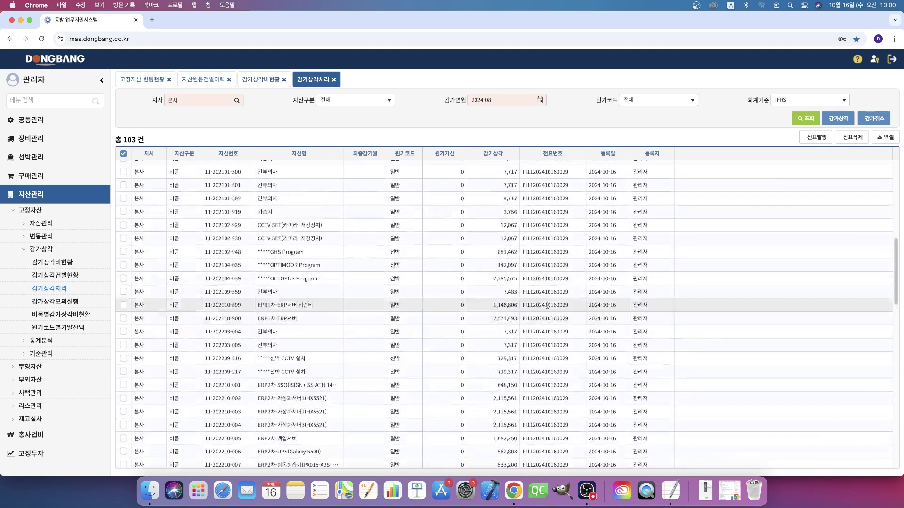
{"action": "double_click", "coordinate": [551, 323]}
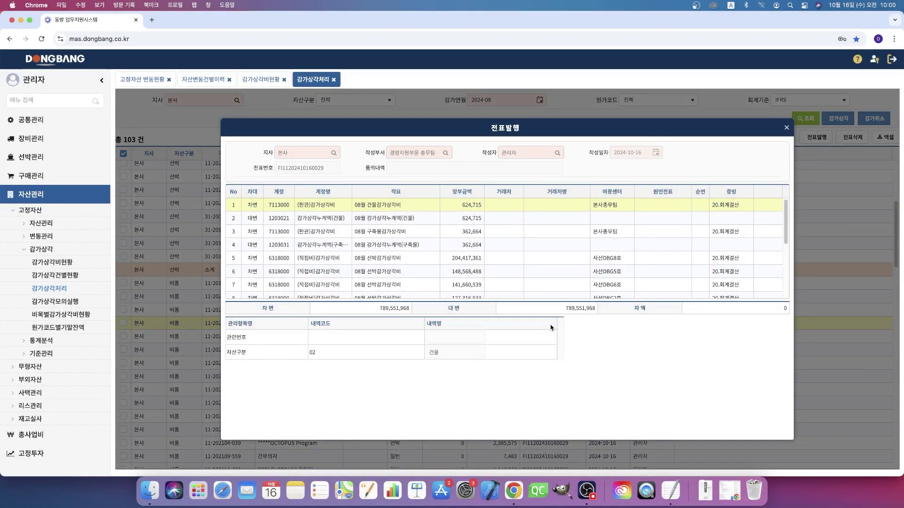
{"action": "scroll", "coordinate": [523, 274], "scroll_direction": "down", "scroll_amount": 5}
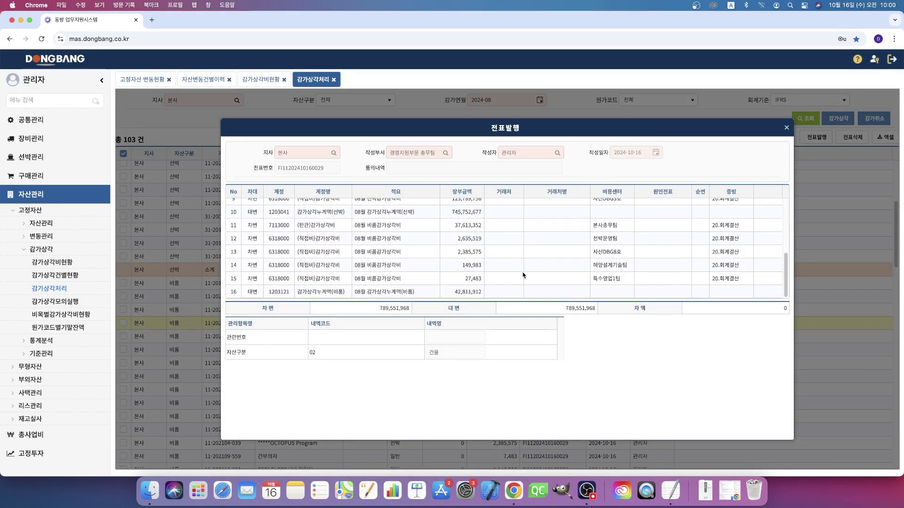
{"action": "scroll", "coordinate": [522, 275], "scroll_direction": "up", "scroll_amount": 5}
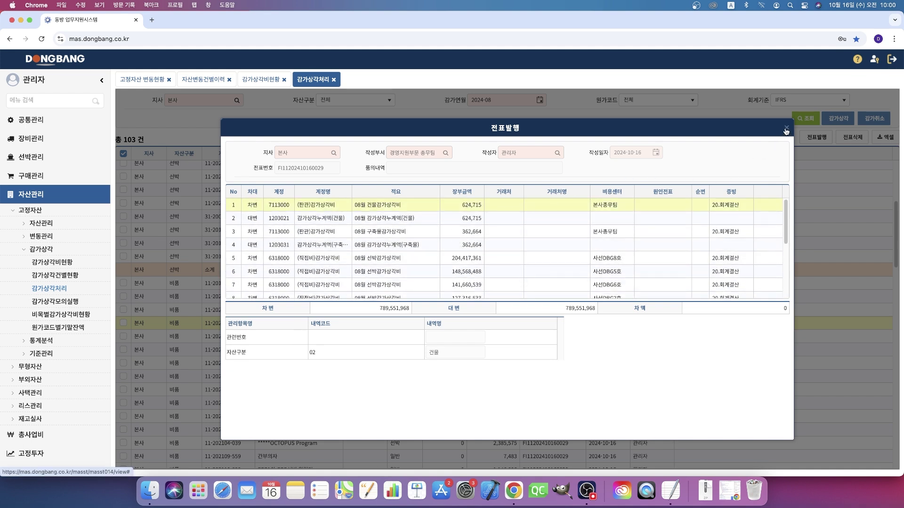
{"action": "left_click", "coordinate": [786, 129]}
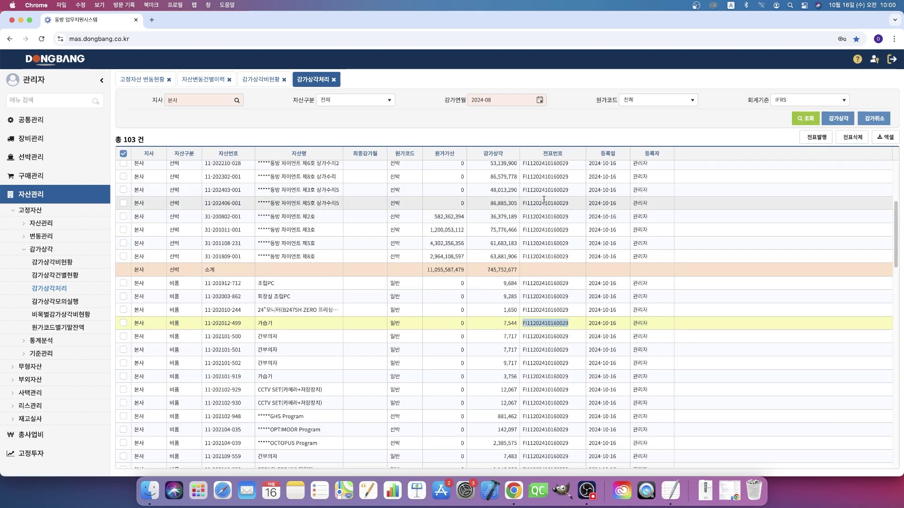
Step: Delete the depreciation voucher, verify 전표번호 is cleared, and start cancelling the August depreciation
{"action": "scroll", "coordinate": [547, 418], "scroll_direction": "down", "scroll_amount": 15}
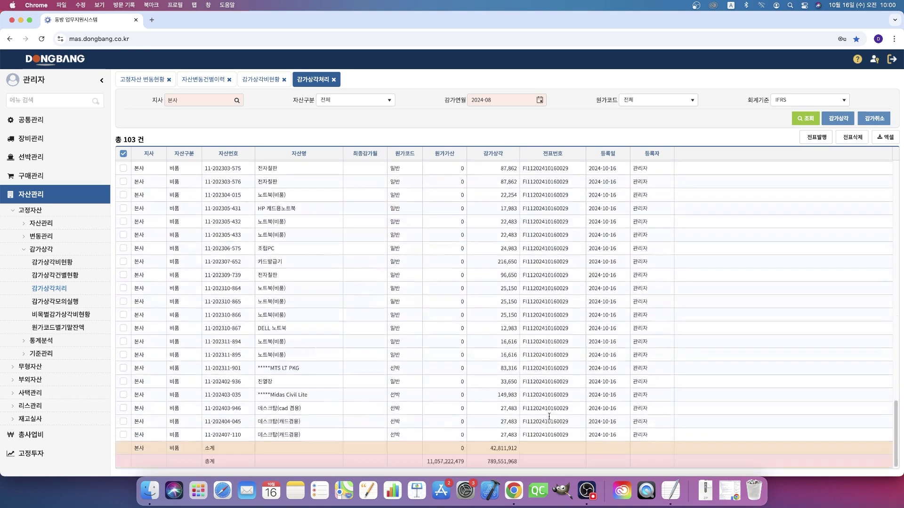
{"action": "left_click", "coordinate": [852, 137]}
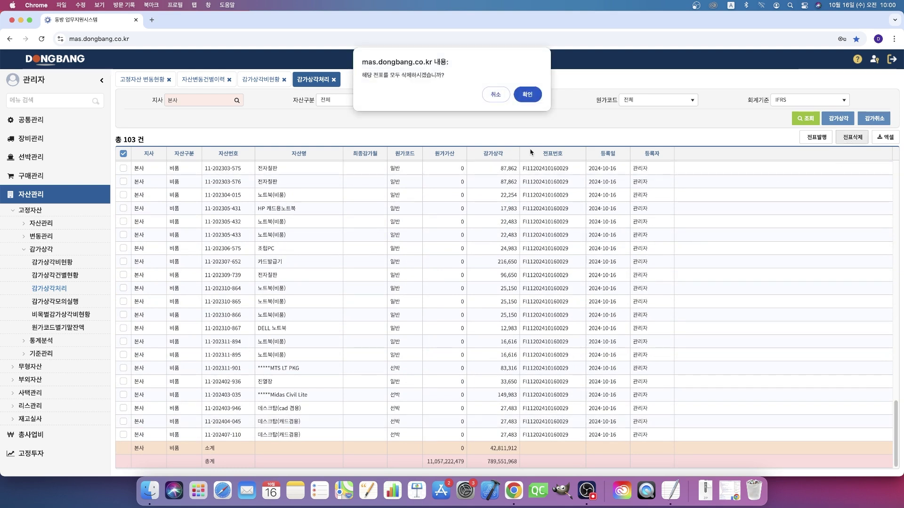
{"action": "left_click", "coordinate": [529, 95]}
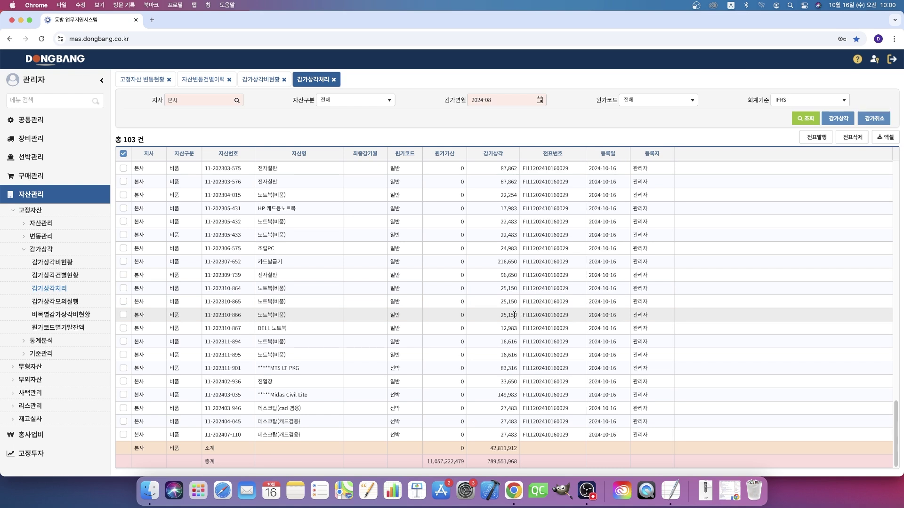
{"action": "scroll", "coordinate": [517, 330], "scroll_direction": "up", "scroll_amount": 10}
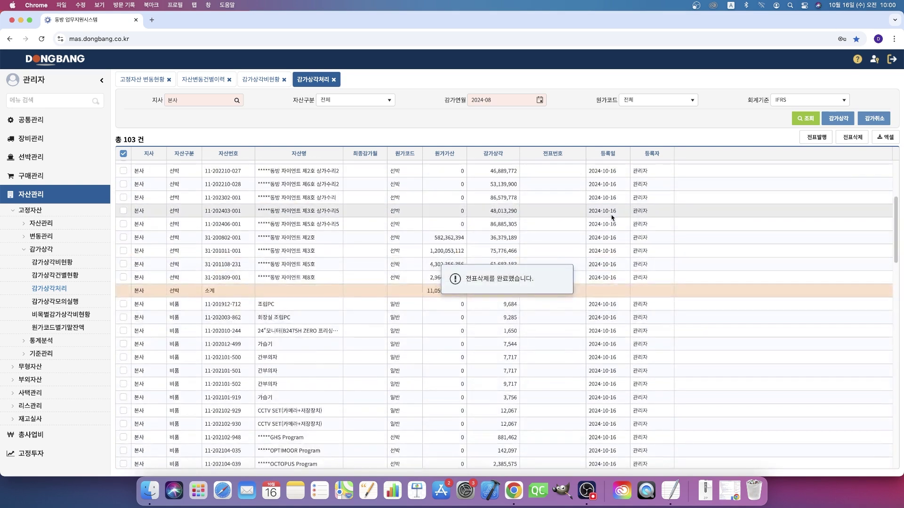
{"action": "scroll", "coordinate": [569, 247], "scroll_direction": "up", "scroll_amount": 5}
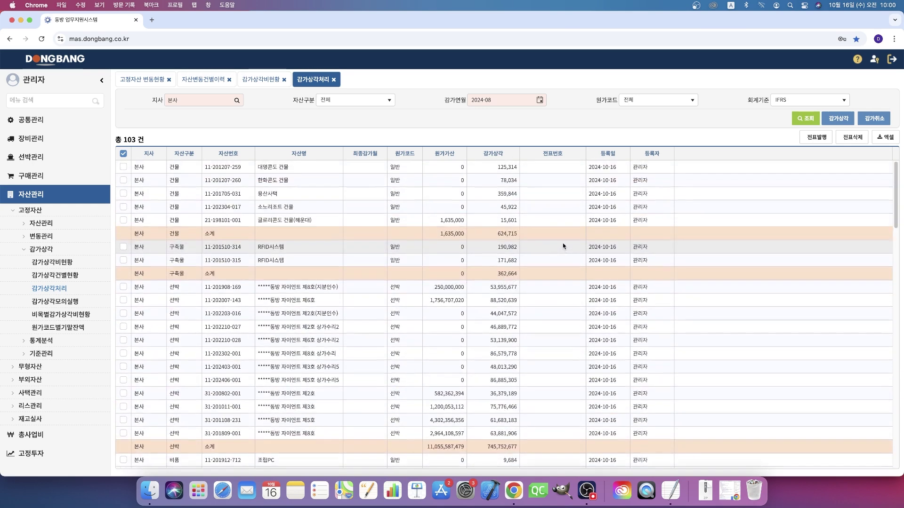
{"action": "scroll", "coordinate": [564, 245], "scroll_direction": "down", "scroll_amount": 15}
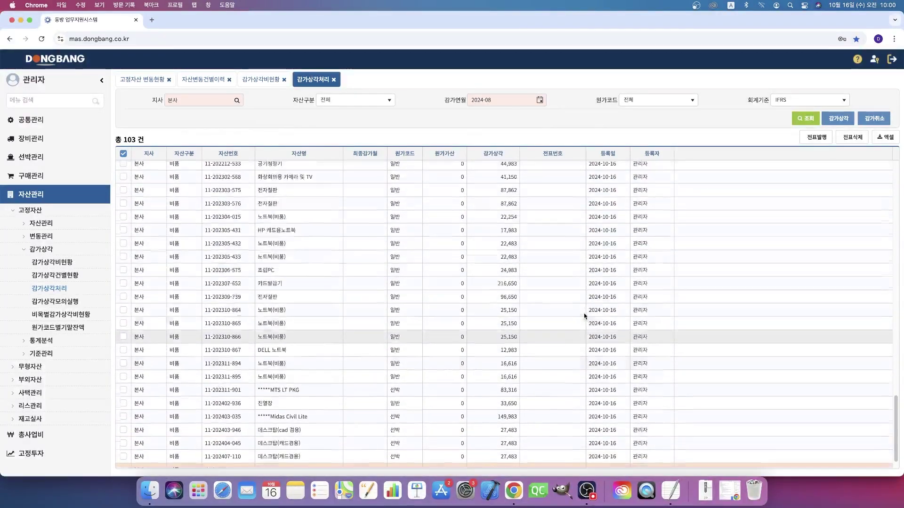
{"action": "scroll", "coordinate": [584, 313], "scroll_direction": "up", "scroll_amount": 5}
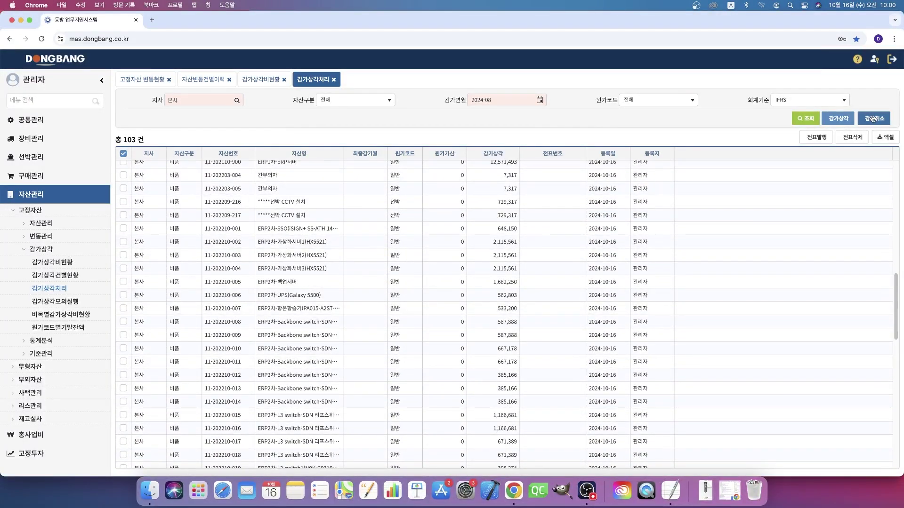
{"action": "left_click", "coordinate": [872, 119]}
Step: Confirm cancelling the 2024-08 depreciation, then open the 비목별감가상각비현황 report
{"action": "left_click", "coordinate": [532, 94]}
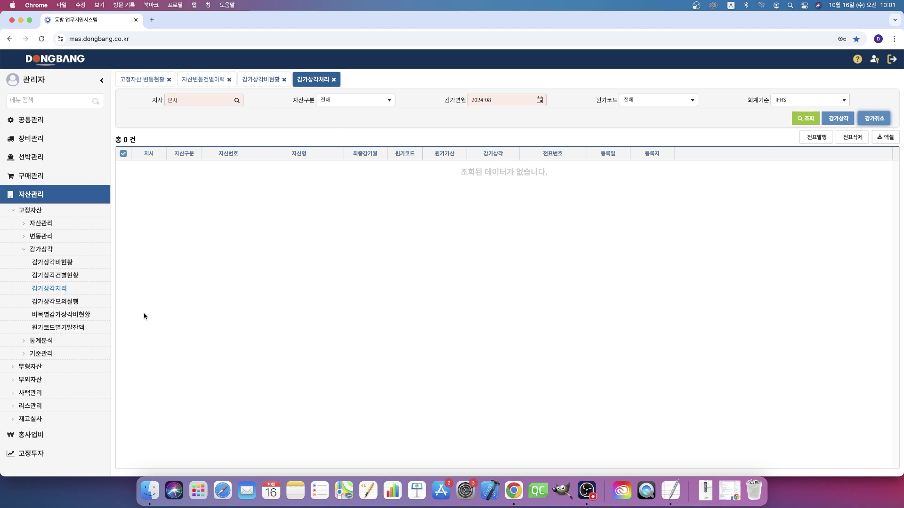
{"action": "left_click", "coordinate": [86, 320]}
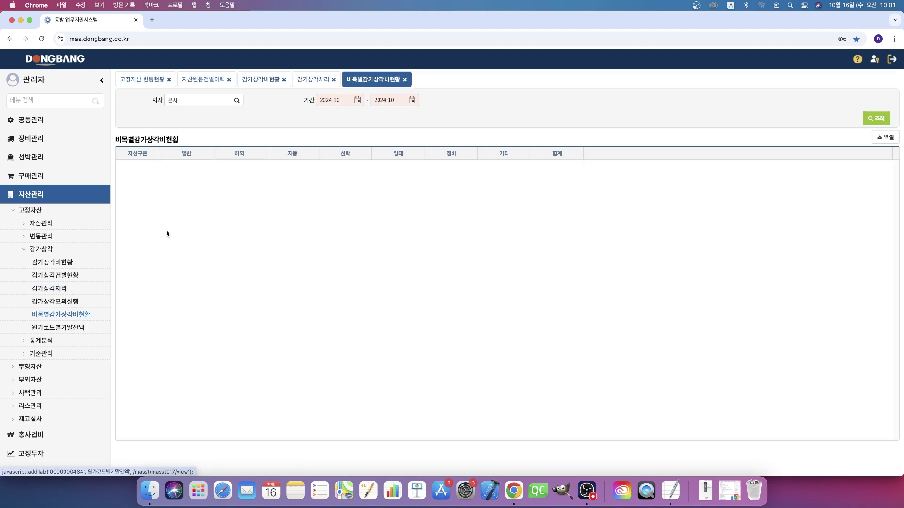
{"action": "left_click", "coordinate": [68, 301]}
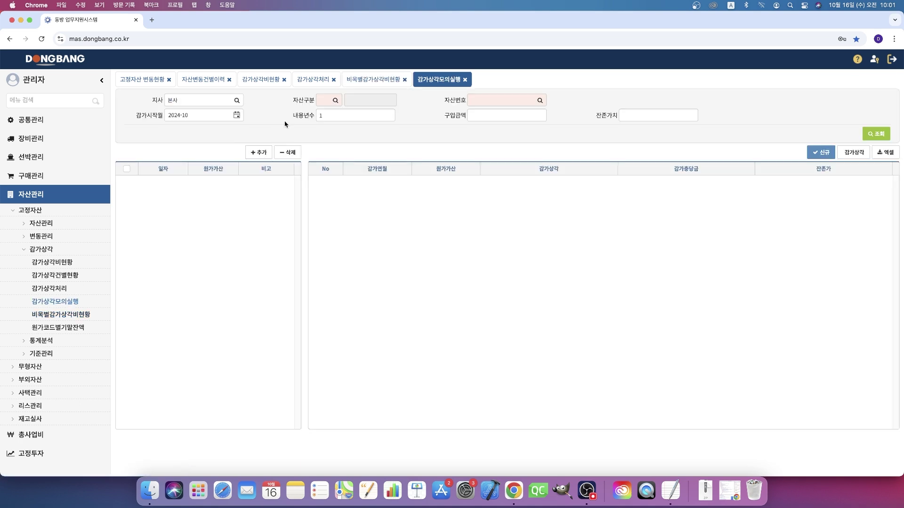
{"action": "left_click", "coordinate": [335, 100]}
{"action": "double_click", "coordinate": [482, 265]}
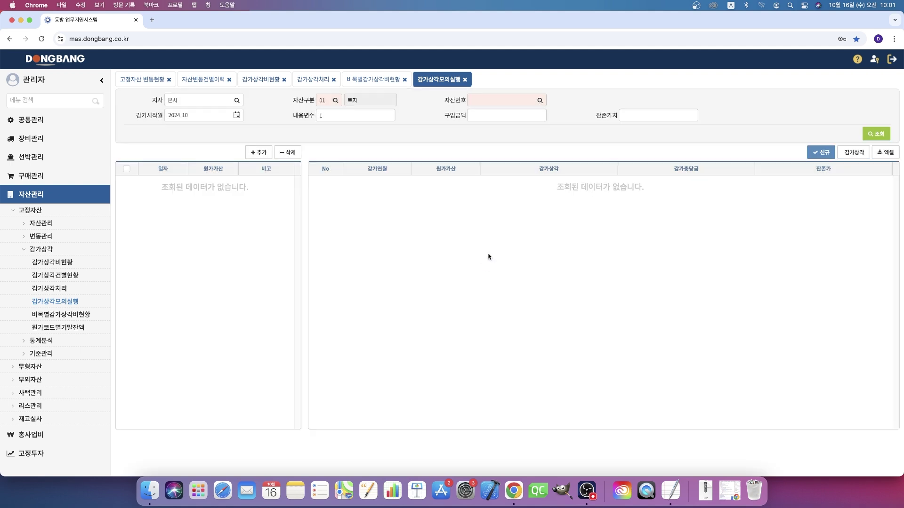
{"action": "left_click", "coordinate": [540, 100]}
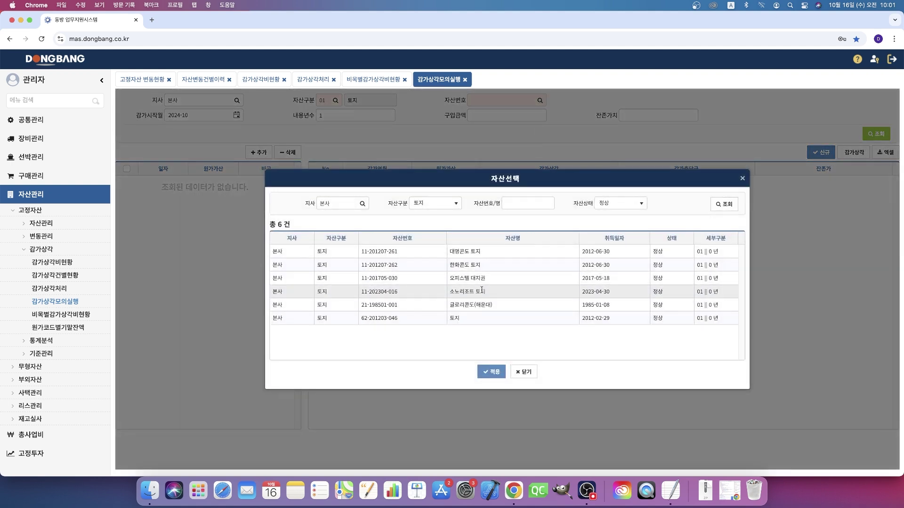
{"action": "double_click", "coordinate": [479, 257]}
{"action": "left_click", "coordinate": [248, 158]}
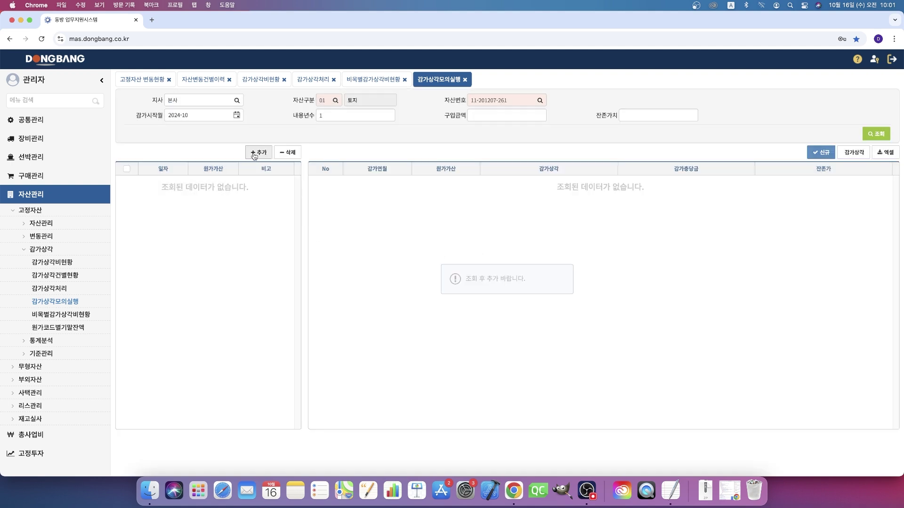
{"action": "left_click", "coordinate": [886, 139]}
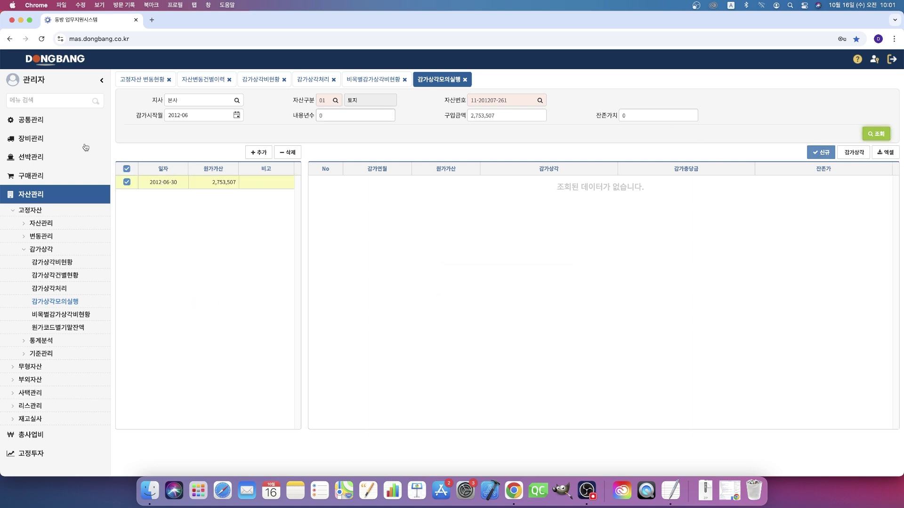
Step: Set the useful life to 50 years and simulate, reviewing the 4,589 monthly depreciation
{"action": "left_click_drag", "start_coordinate": [366, 117], "coordinate": [277, 116]}
{"action": "type", "text": "5"}
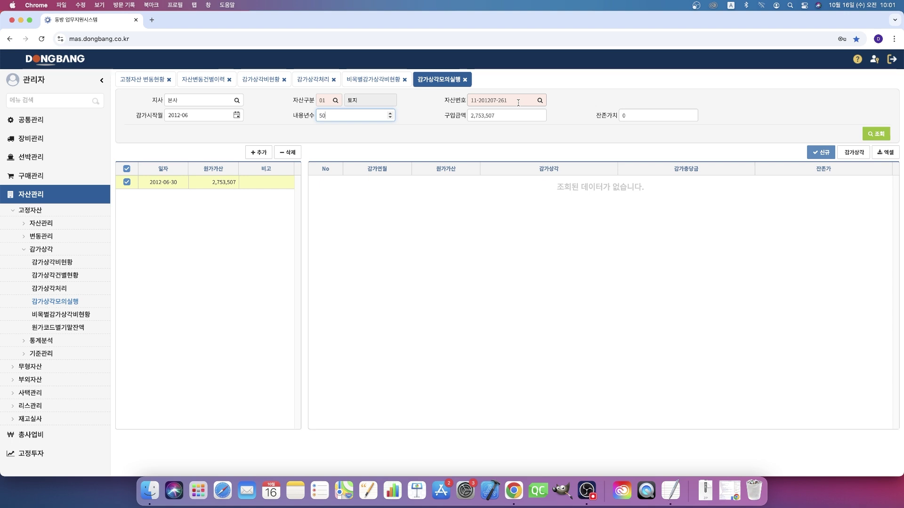
{"action": "left_click", "coordinate": [854, 152]}
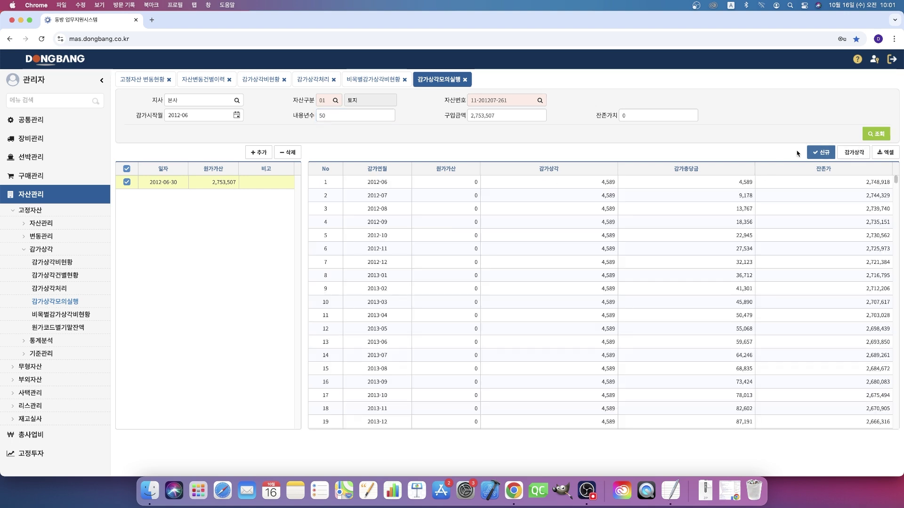
{"action": "scroll", "coordinate": [519, 311], "scroll_direction": "down", "scroll_amount": 20}
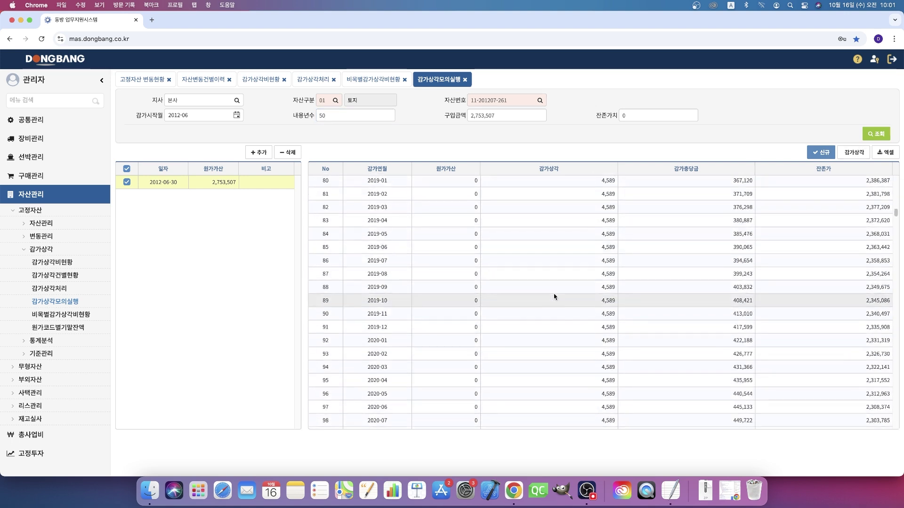
{"action": "scroll", "coordinate": [554, 296], "scroll_direction": "down", "scroll_amount": 18}
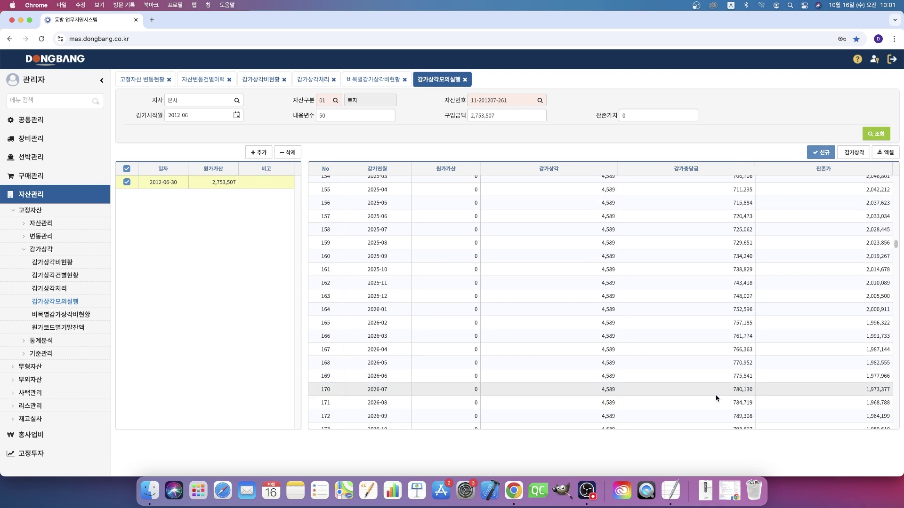
{"action": "scroll", "coordinate": [717, 390], "scroll_direction": "down", "scroll_amount": 9}
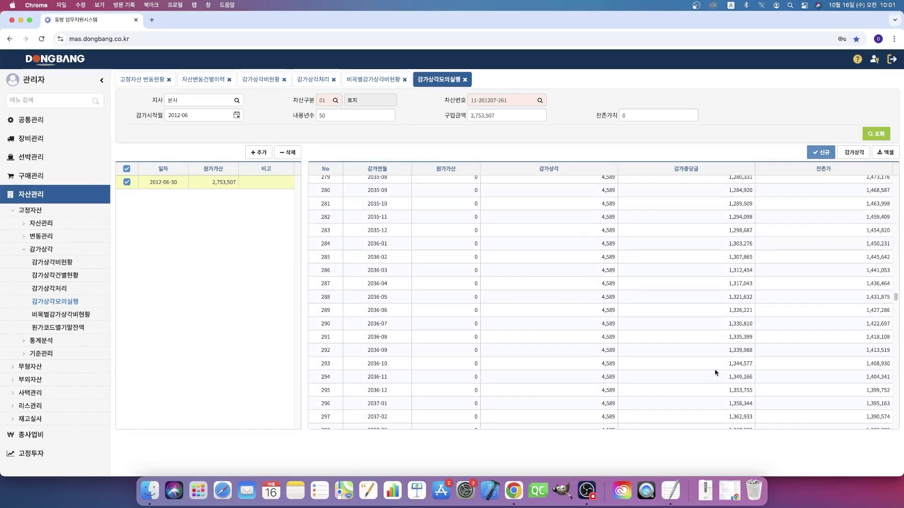
{"action": "scroll", "coordinate": [715, 372], "scroll_direction": "up", "scroll_amount": 12}
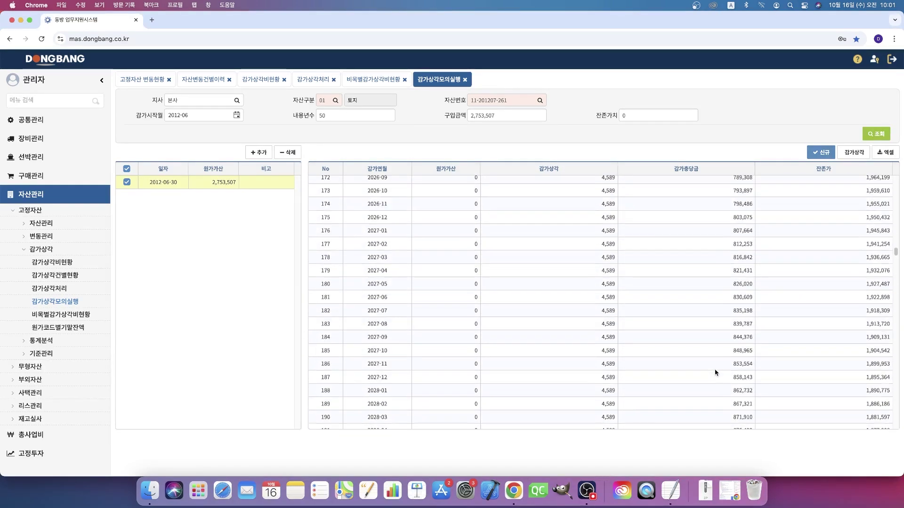
{"action": "scroll", "coordinate": [715, 372], "scroll_direction": "down", "scroll_amount": 20}
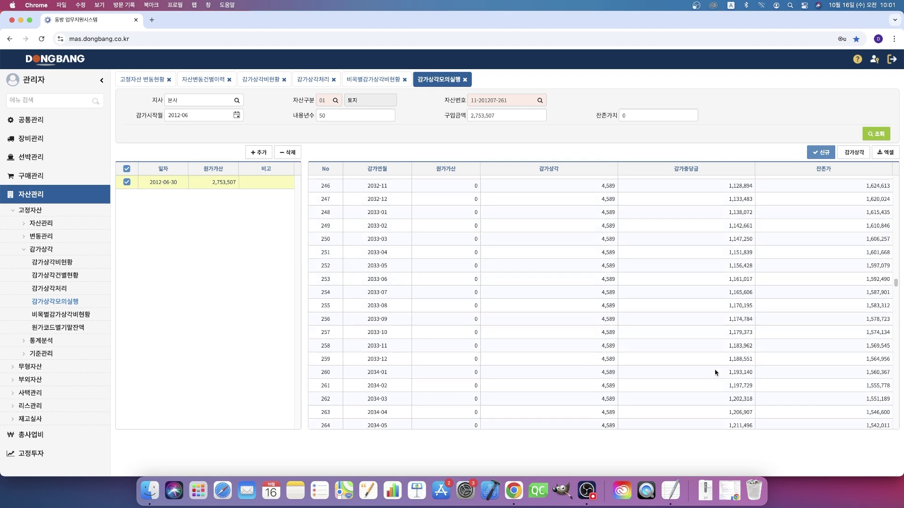
{"action": "scroll", "coordinate": [715, 372], "scroll_direction": "up", "scroll_amount": 11}
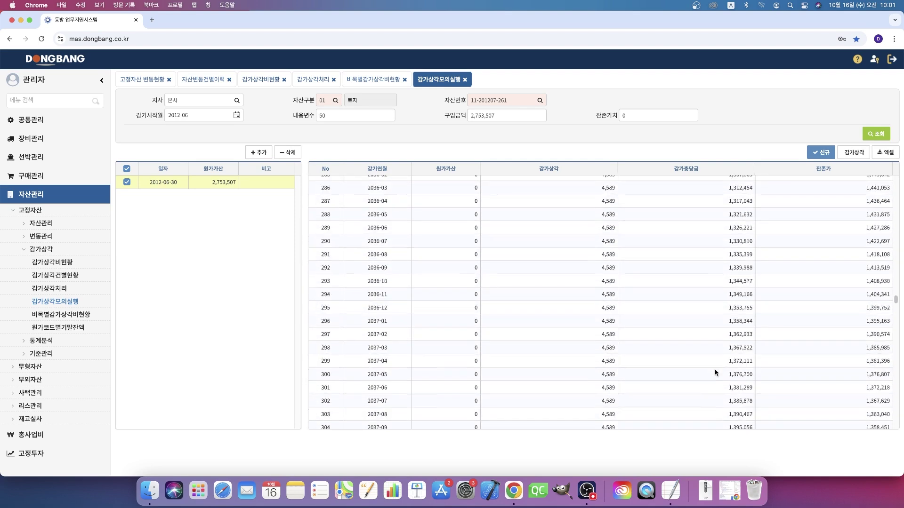
{"action": "scroll", "coordinate": [715, 373], "scroll_direction": "up", "scroll_amount": 4}
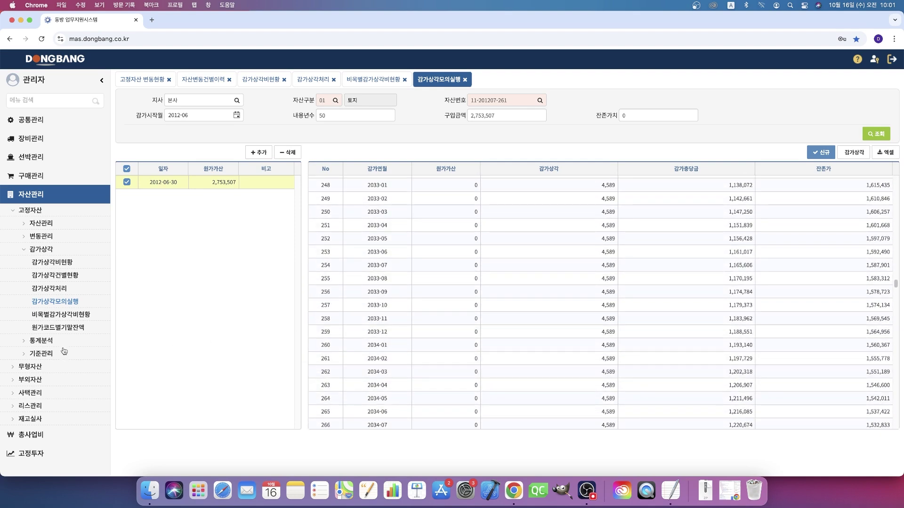
Step: List 본사's 2024-07 cost-code end balances (total 73,181,899,138), then expand 구매관리
{"action": "left_click", "coordinate": [86, 318]}
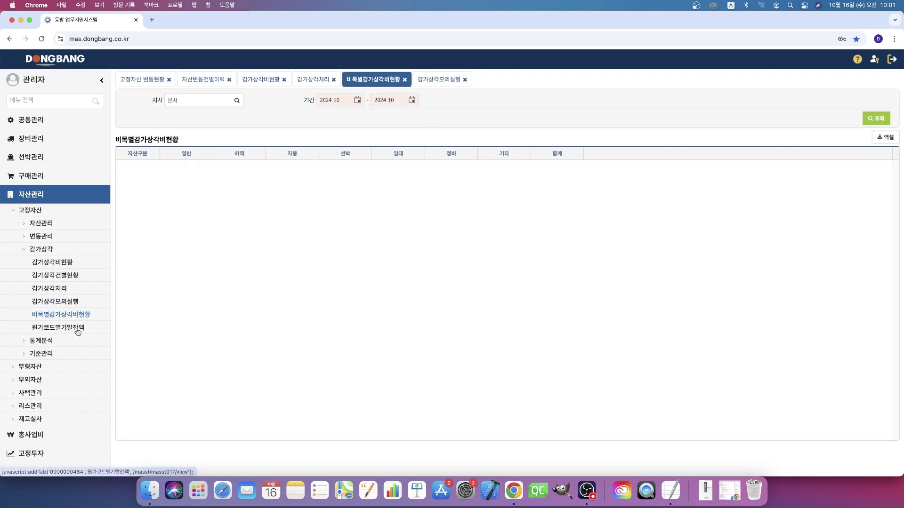
{"action": "left_click", "coordinate": [81, 332]}
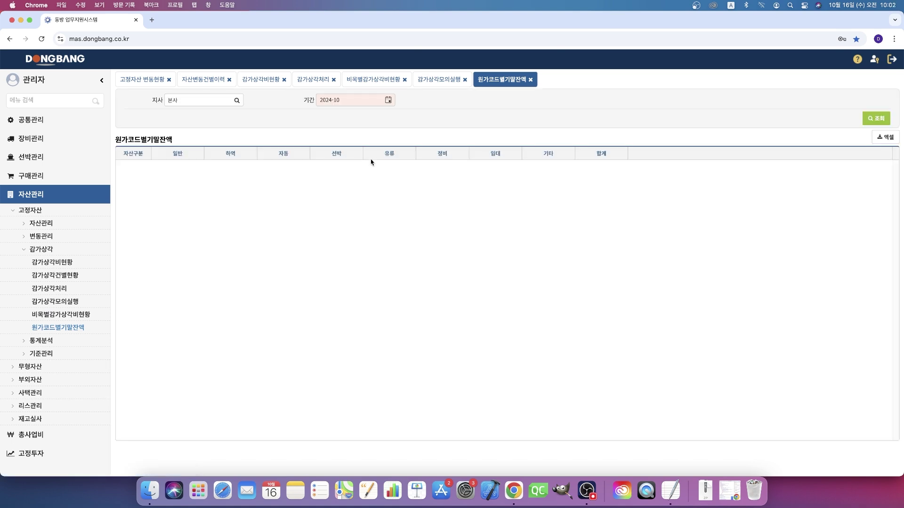
{"action": "left_click", "coordinate": [393, 101]}
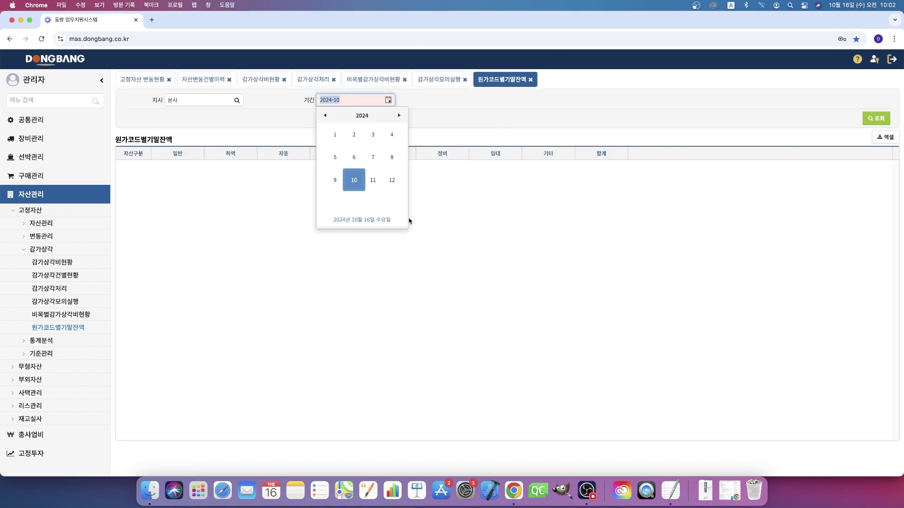
{"action": "left_click", "coordinate": [375, 155]}
{"action": "left_click", "coordinate": [877, 119]}
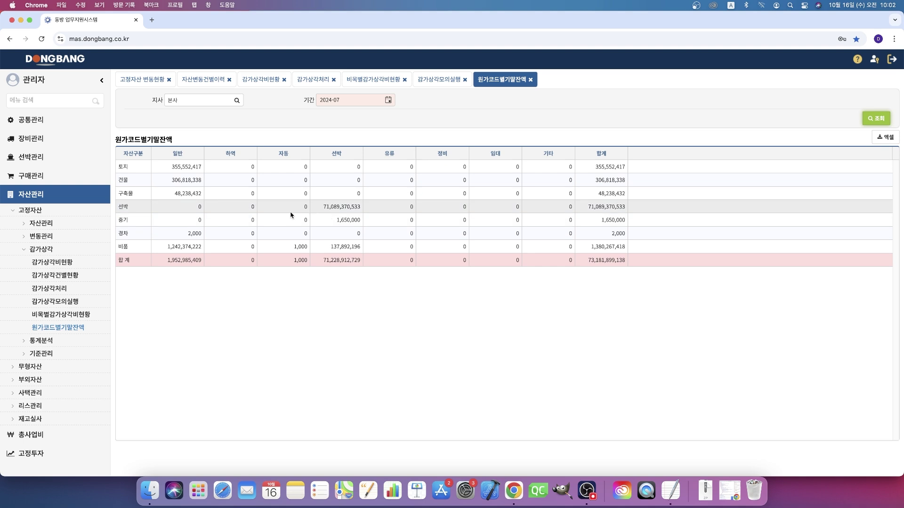
{"action": "left_click", "coordinate": [40, 176]}
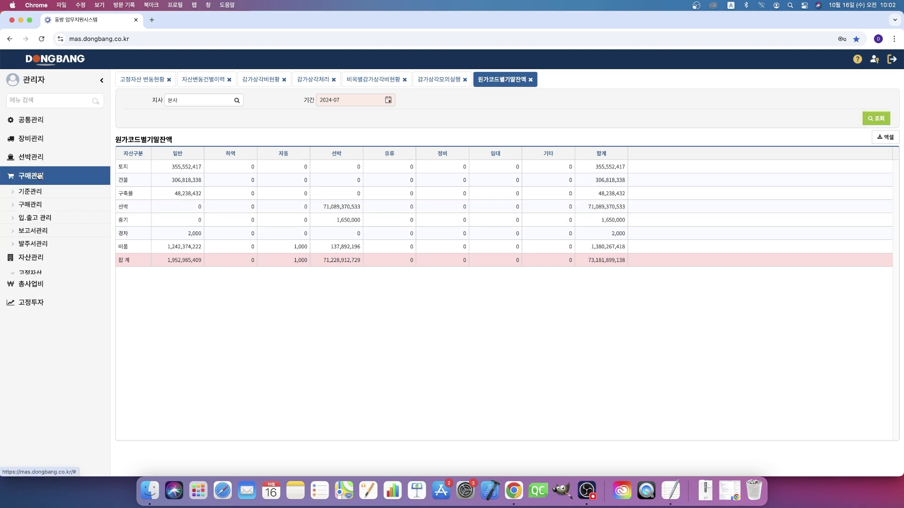
{"action": "left_click", "coordinate": [32, 206]}
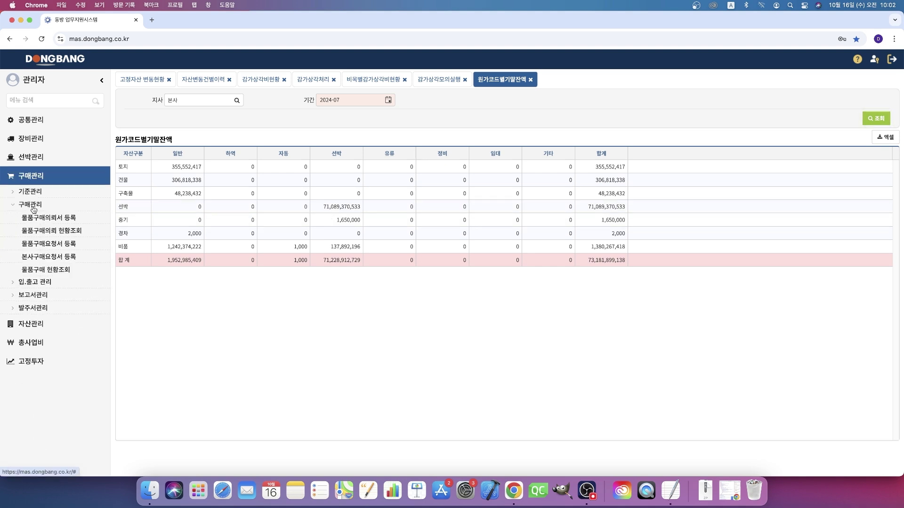
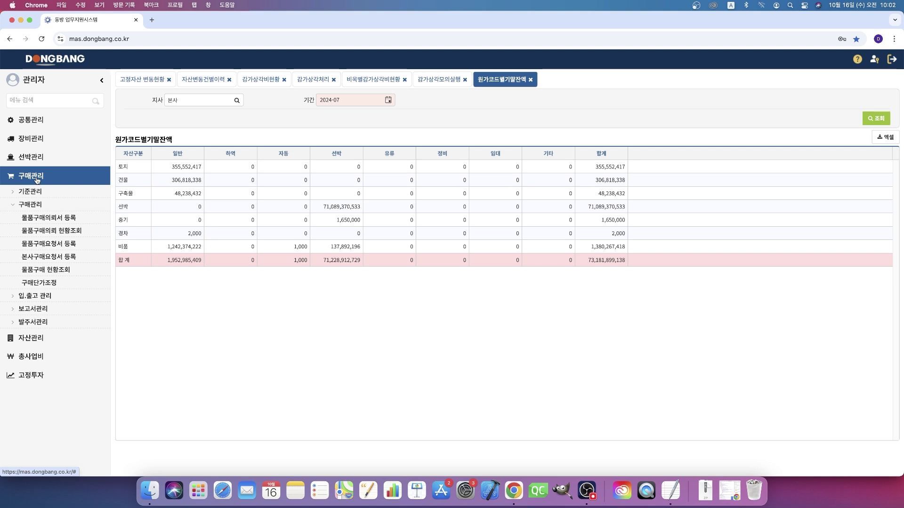
Step: Fold the 구매관리 item list and go to 입.출고 관리 > 고정/무형자산 전표발행
{"action": "left_click", "coordinate": [37, 181]}
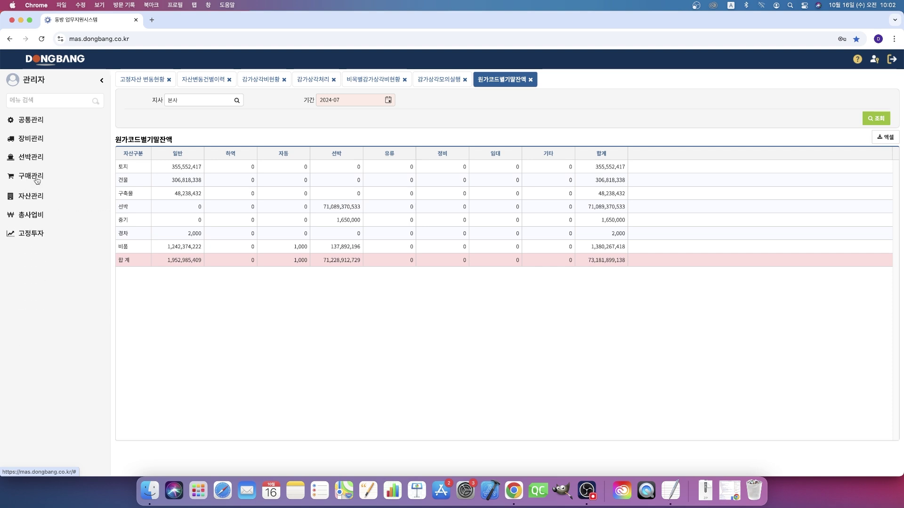
{"action": "left_click", "coordinate": [37, 181]}
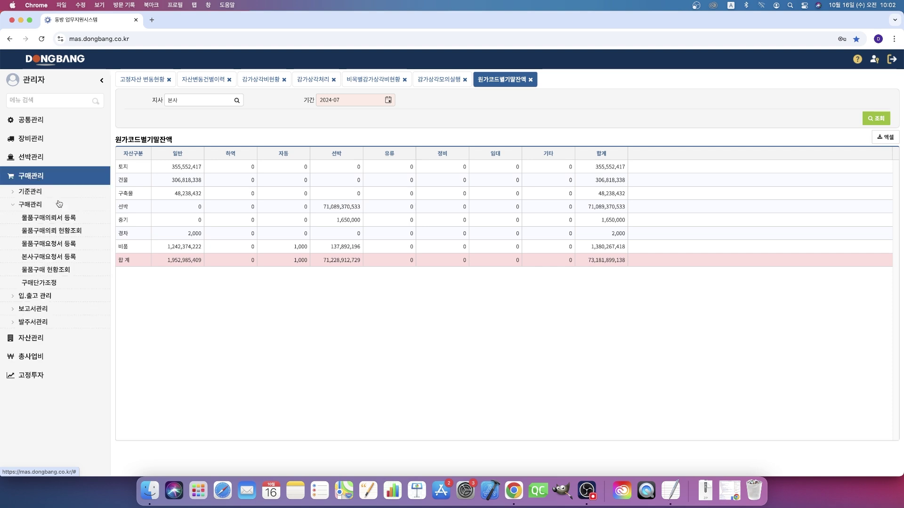
{"action": "left_click", "coordinate": [30, 205]}
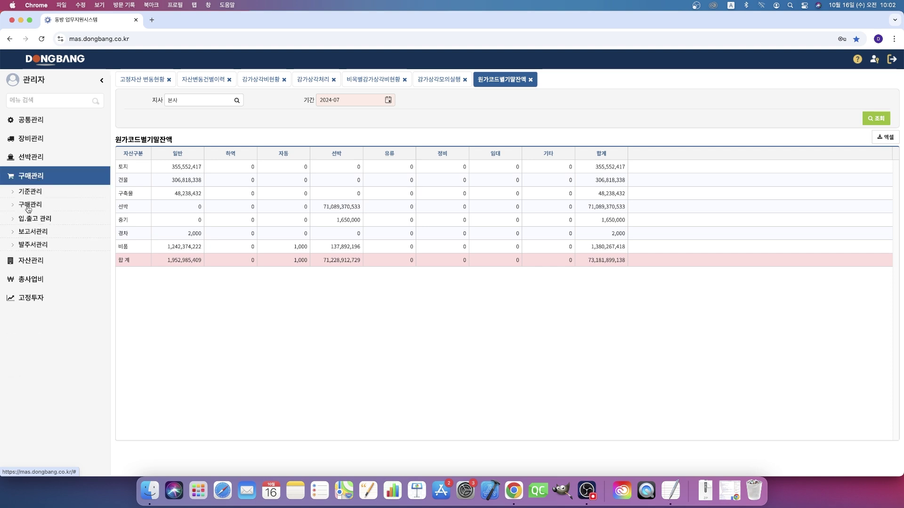
{"action": "left_click", "coordinate": [35, 218]}
{"action": "left_click", "coordinate": [76, 245]}
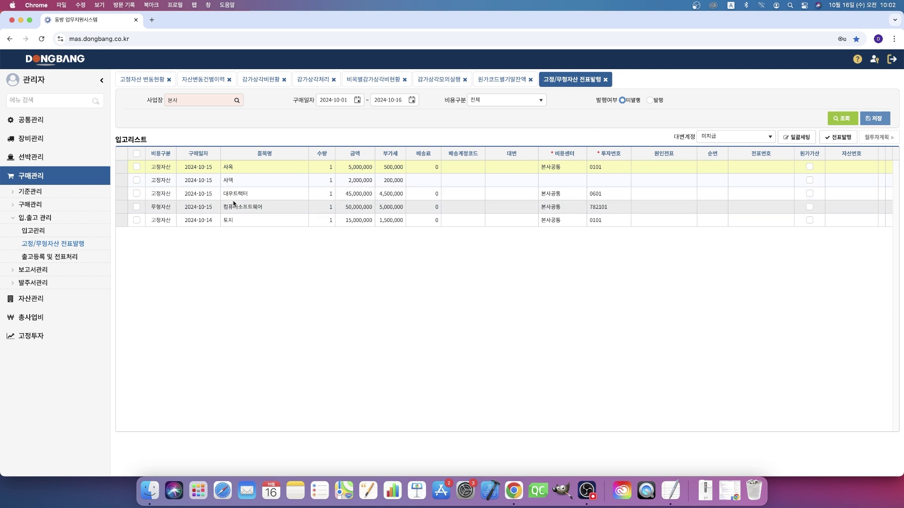
Step: Issue a voucher for the 대우트랙터 purchase with the approval note 'test'
{"action": "left_click", "coordinate": [234, 194]}
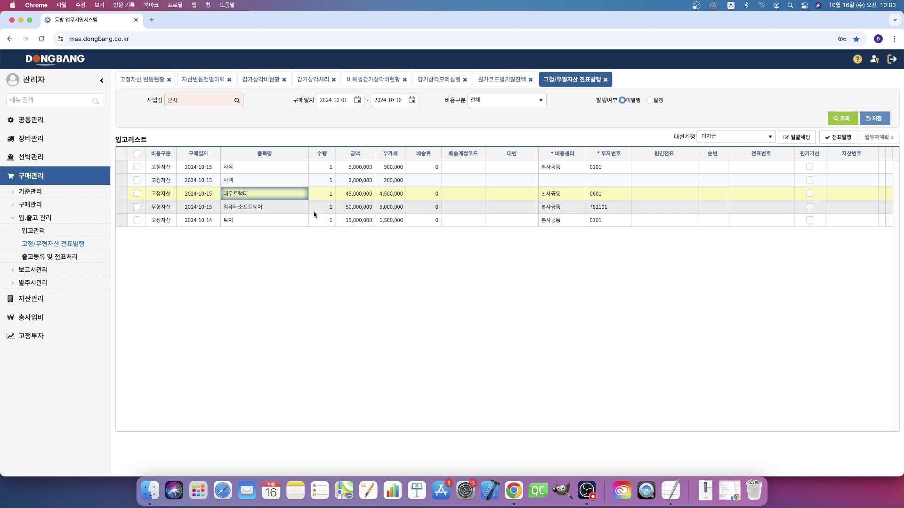
{"action": "left_click", "coordinate": [137, 193]}
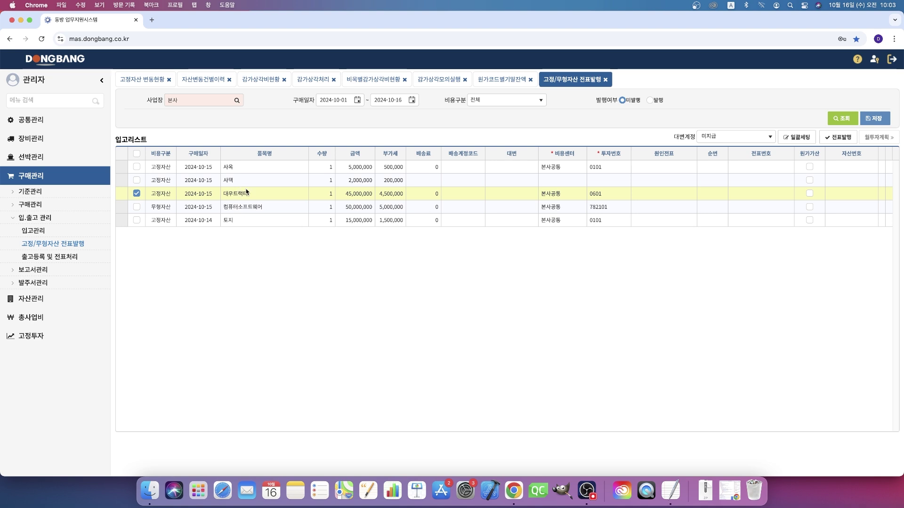
{"action": "left_click", "coordinate": [841, 138]}
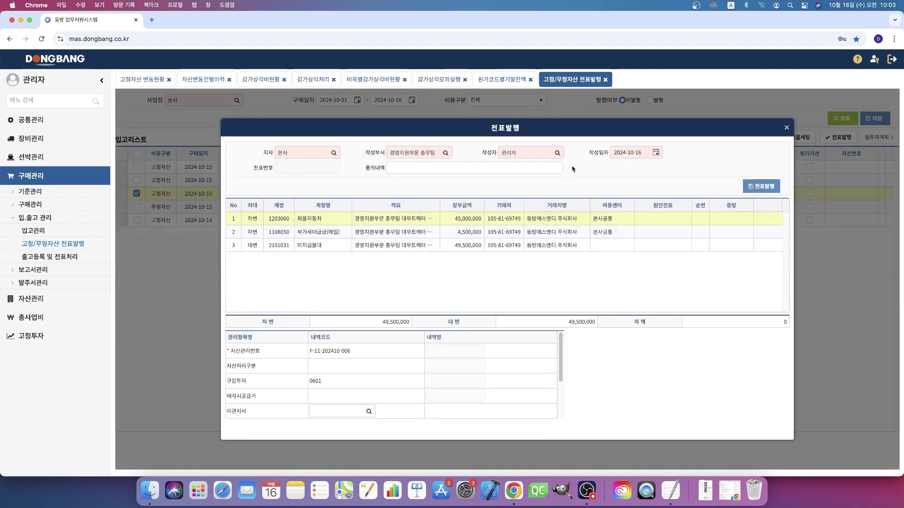
{"action": "left_click", "coordinate": [416, 168]}
{"action": "type", "text": "te"}
{"action": "left_click", "coordinate": [441, 188]}
{"action": "left_click", "coordinate": [752, 186]}
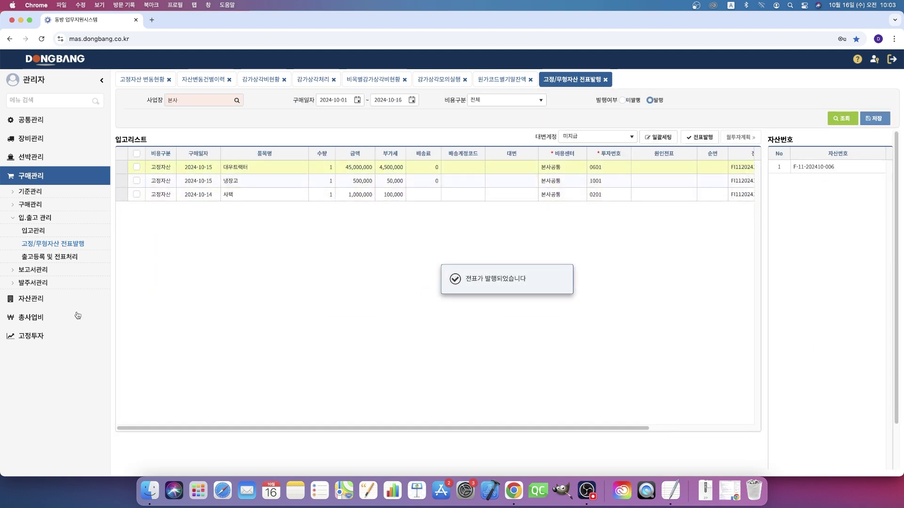
Step: Expand 자산관리 > 고정자산 > 변동관리 in the sidebar
{"action": "left_click", "coordinate": [32, 302]}
{"action": "left_click", "coordinate": [47, 213]}
{"action": "left_click", "coordinate": [52, 237]}
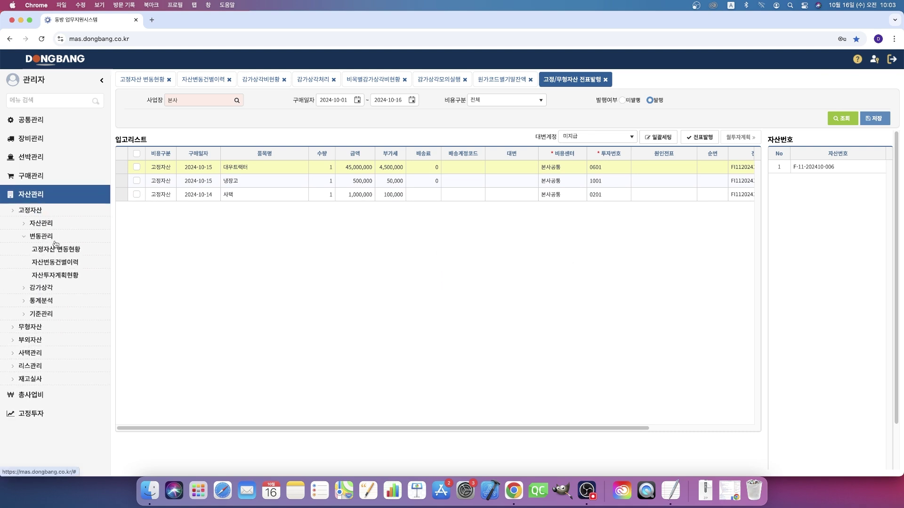
Step: List fixed-asset changes and select the 대우트랙터 row's 장비등록번호 cell
{"action": "left_click", "coordinate": [60, 249]}
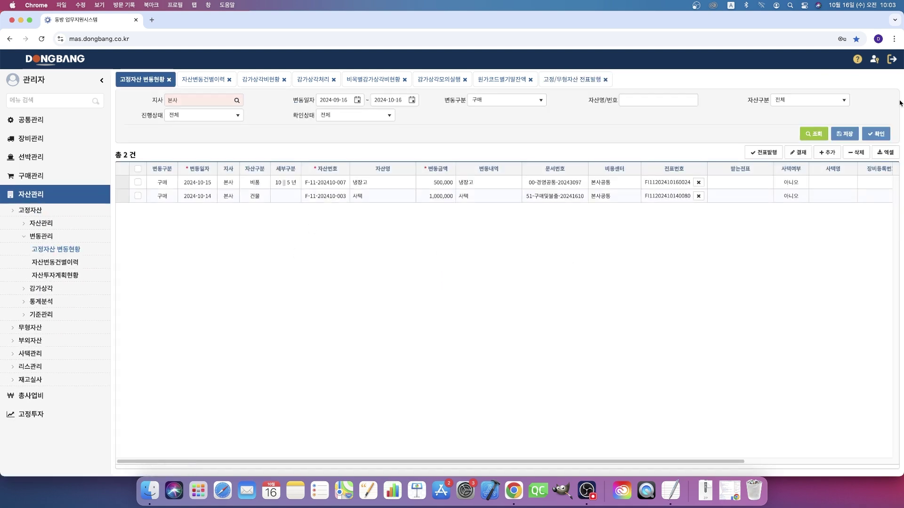
{"action": "left_click", "coordinate": [814, 133]}
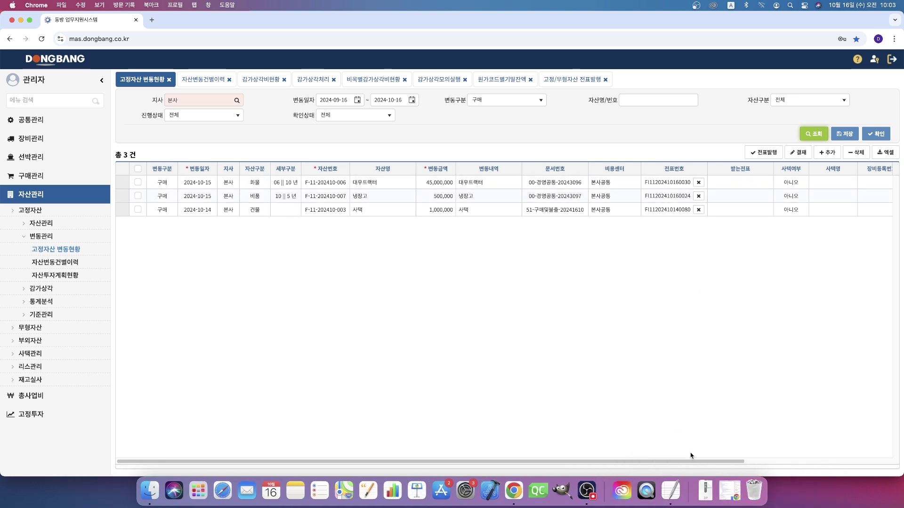
{"action": "left_click_drag", "start_coordinate": [693, 462], "coordinate": [779, 444]}
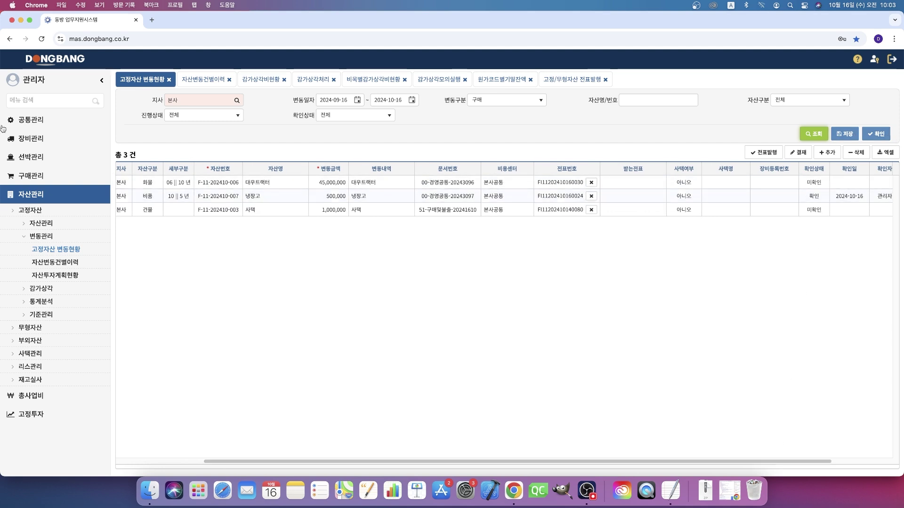
{"action": "left_click", "coordinate": [45, 224]}
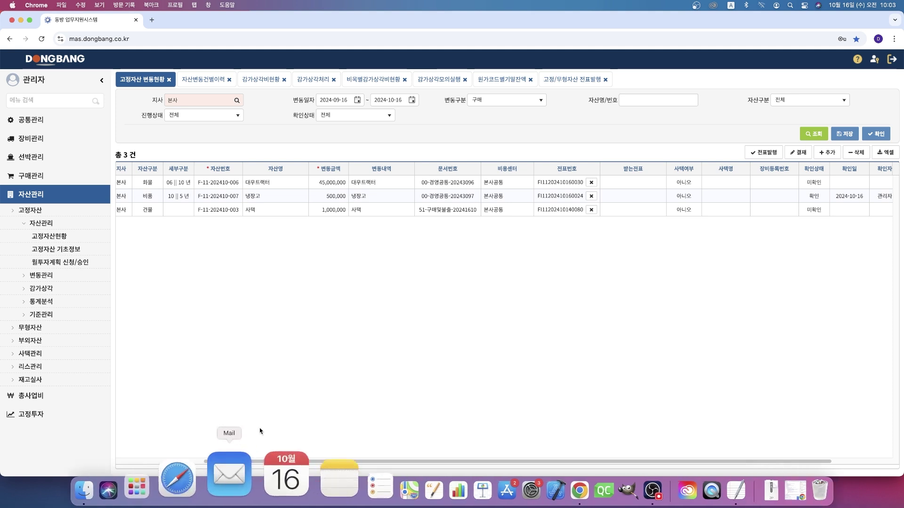
{"action": "scroll", "coordinate": [273, 462], "scroll_direction": "right", "scroll_amount": 5}
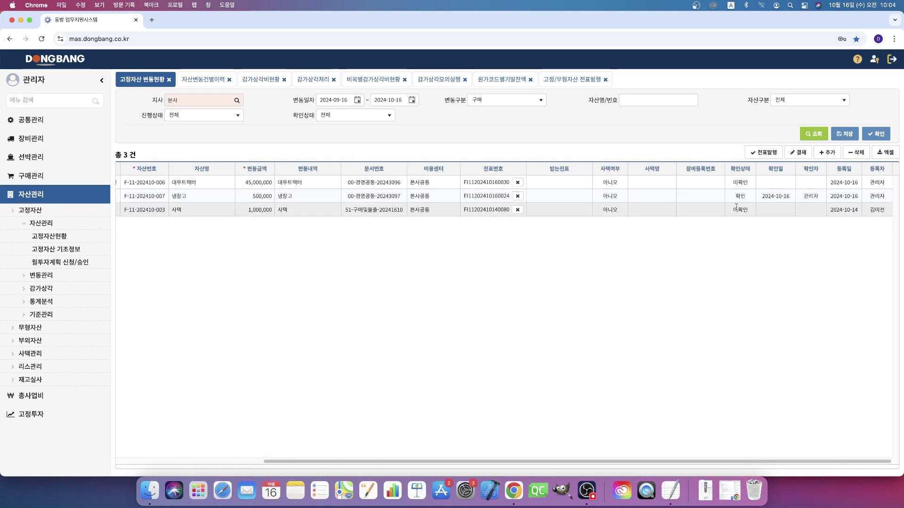
{"action": "left_click", "coordinate": [693, 182]}
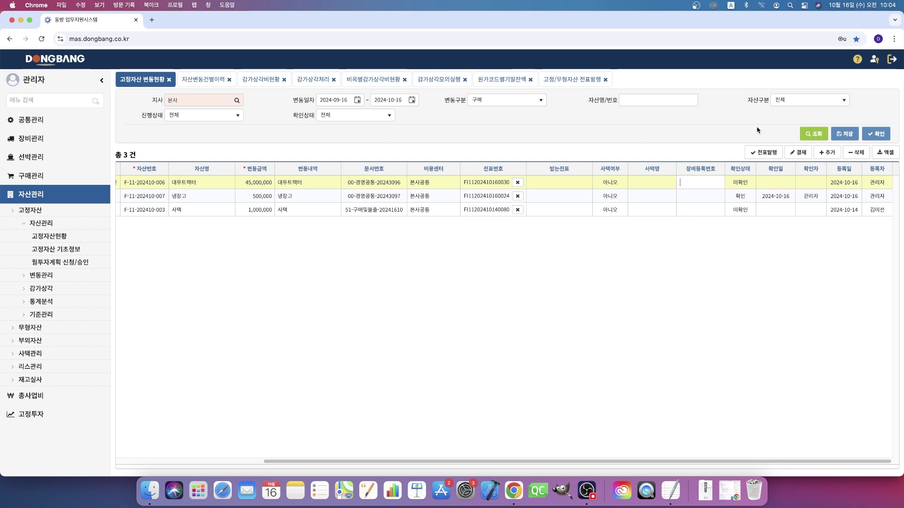
Step: Enter the tractor's equipment registration number and save it
{"action": "type", "text": "tjkdngo"}
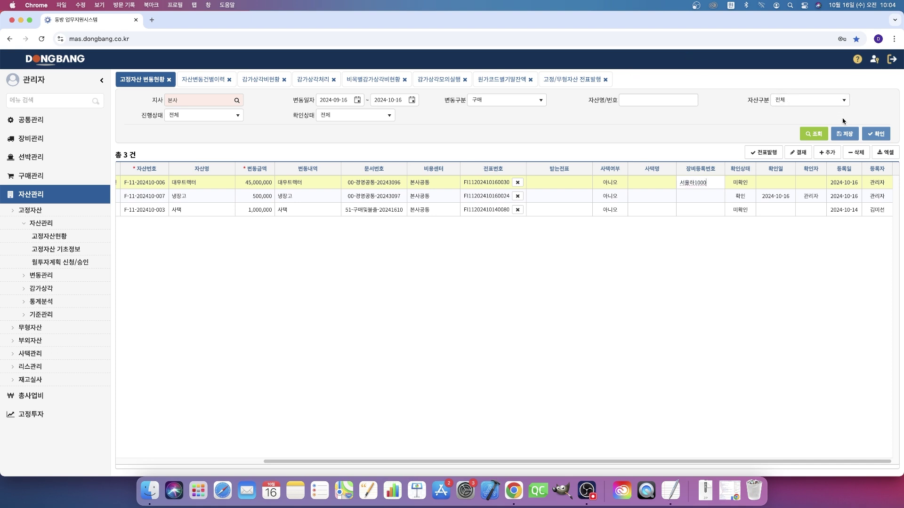
{"action": "left_click", "coordinate": [847, 134]}
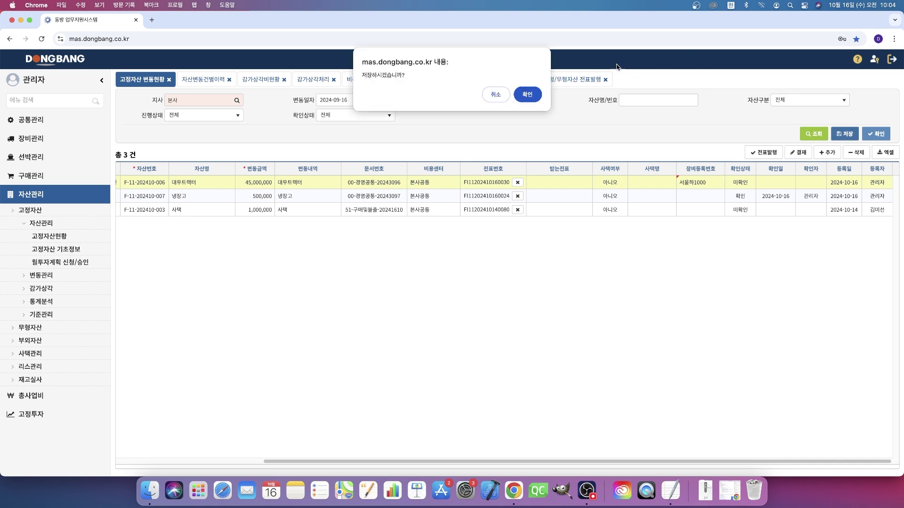
{"action": "left_click", "coordinate": [528, 93]}
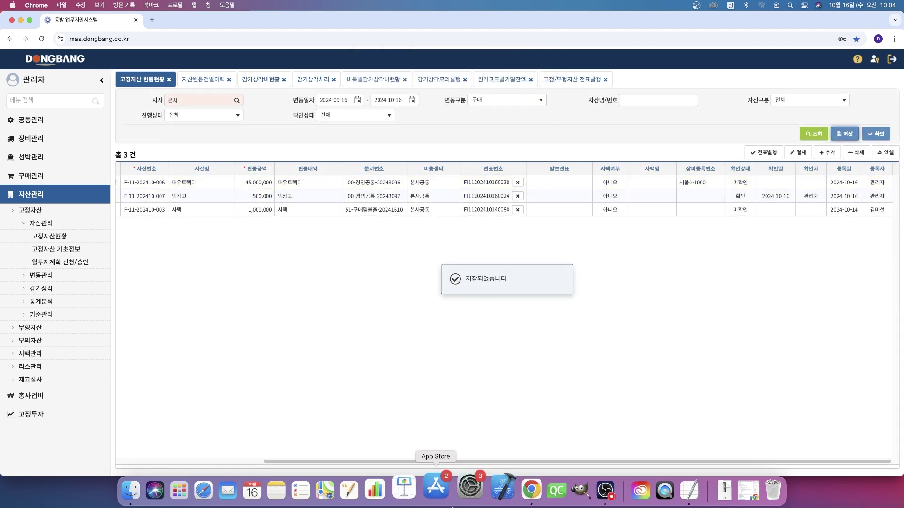
Step: Confirm the 대우트랙터 entry and open its 고정자산 기초정보
{"action": "left_click_drag", "start_coordinate": [341, 463], "coordinate": [194, 462]}
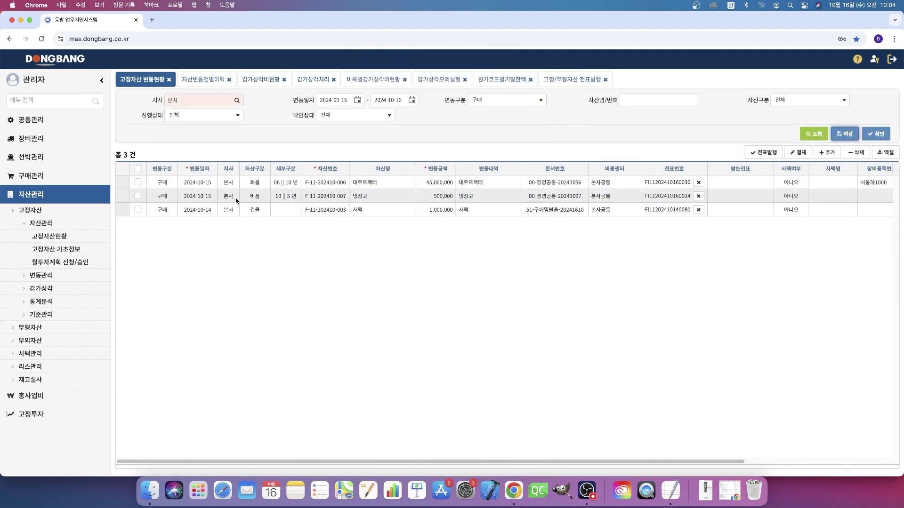
{"action": "left_click", "coordinate": [138, 184]}
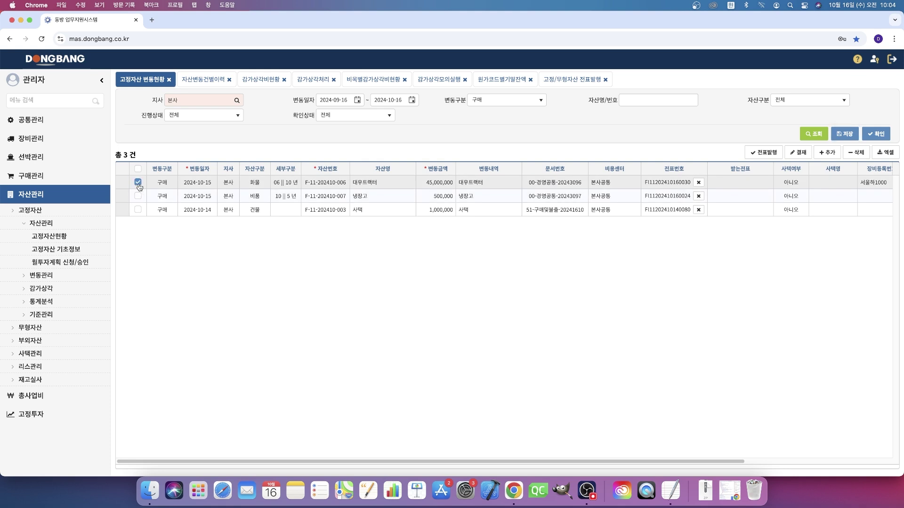
{"action": "left_click", "coordinate": [871, 133]}
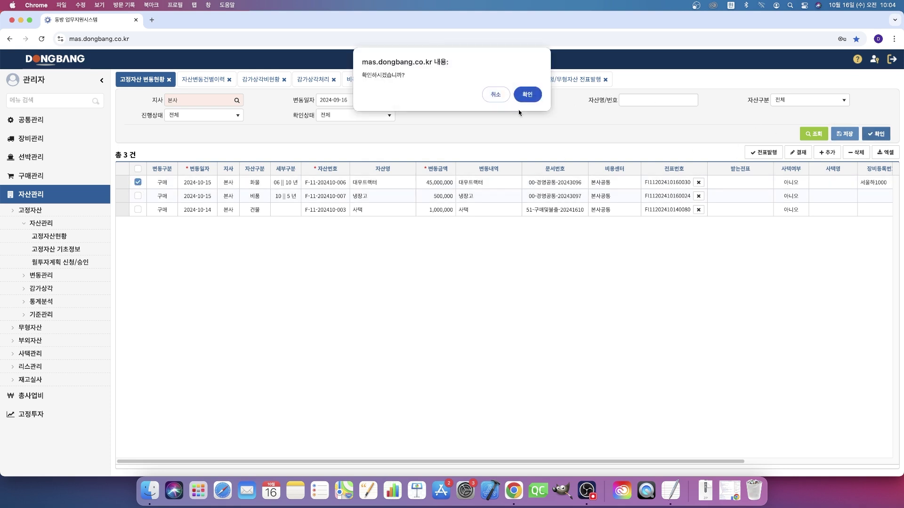
{"action": "left_click", "coordinate": [524, 97]}
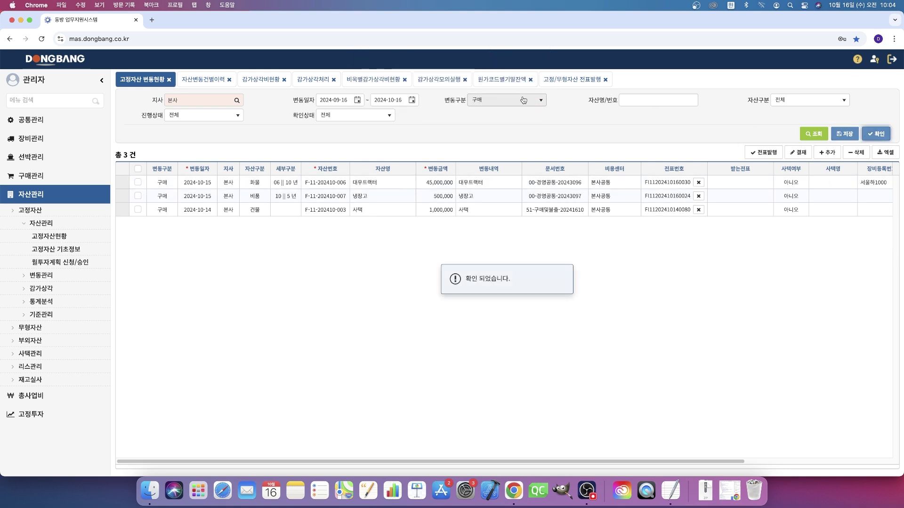
{"action": "double_click", "coordinate": [322, 183]}
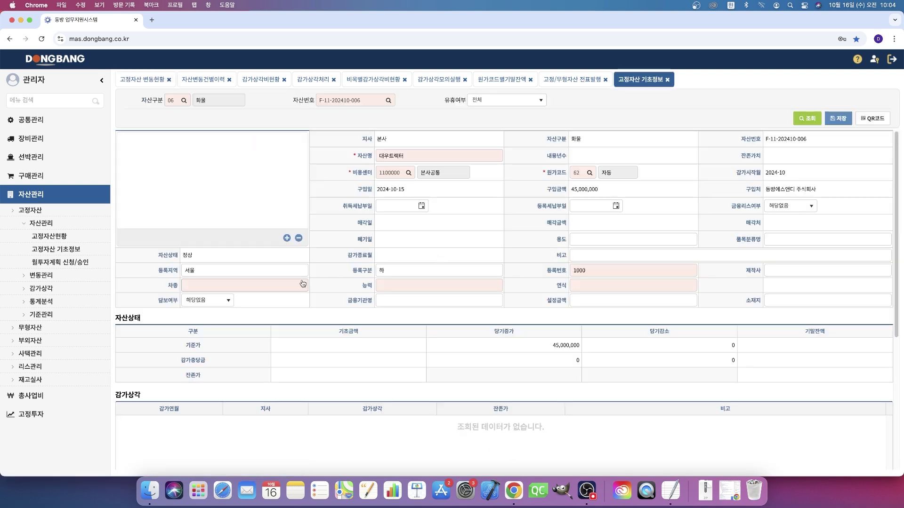
Step: Check the registration fields: region 서울, class 하, number 1000
{"action": "left_click", "coordinate": [230, 270]}
{"action": "left_click", "coordinate": [442, 270]}
{"action": "right_click", "coordinate": [585, 272]}
{"action": "left_click", "coordinate": [579, 245]}
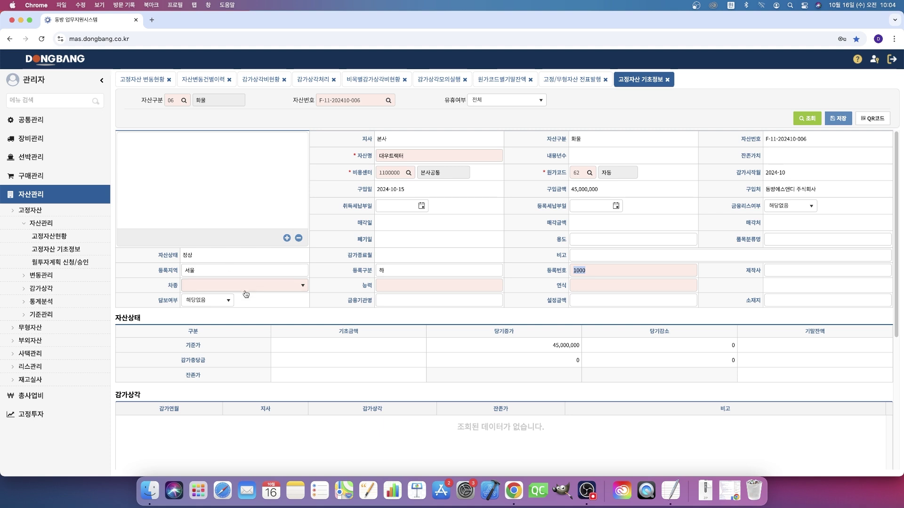
Step: Set 차종 TRK, 능력 3000 and 연식 2024, and save the tractor's details
{"action": "left_click", "coordinate": [274, 286]}
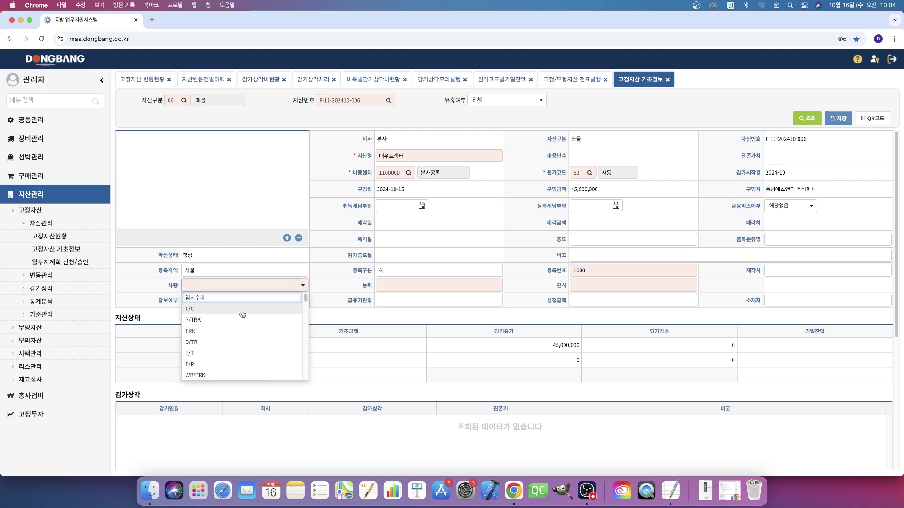
{"action": "left_click", "coordinate": [238, 332]}
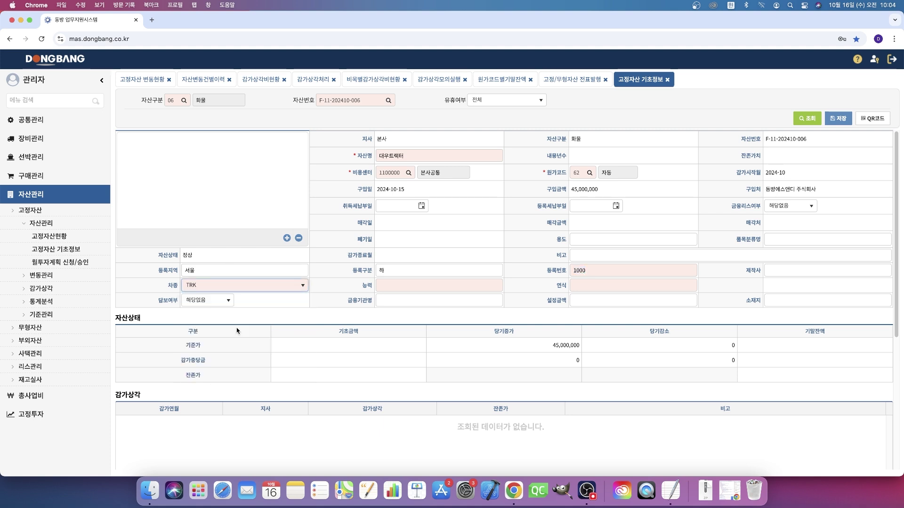
{"action": "left_click", "coordinate": [405, 284]}
{"action": "type", "text": "3000"}
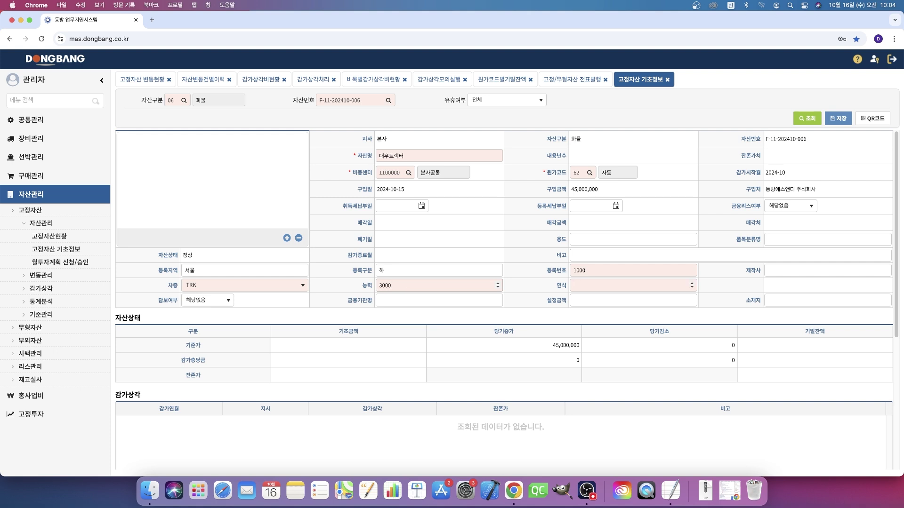
{"action": "type", "text": "20200"}
{"action": "key", "text": "F11"}
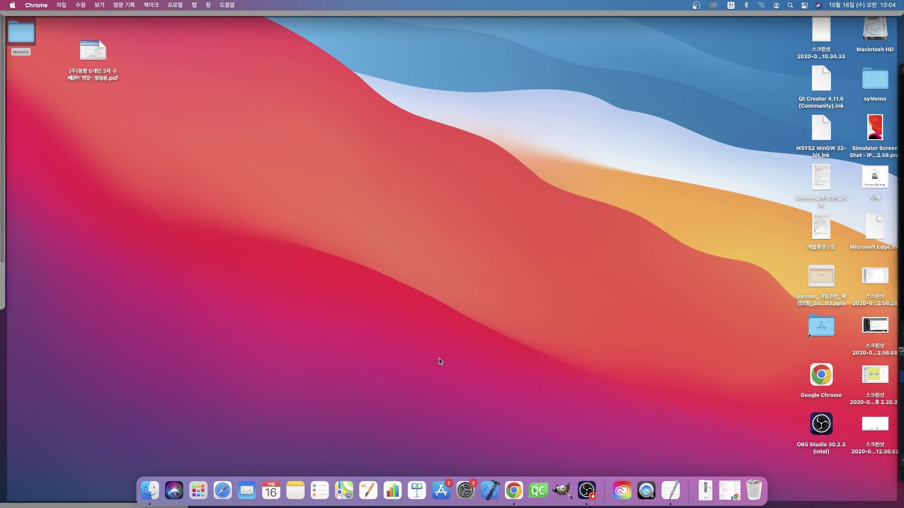
{"action": "left_click", "coordinate": [399, 368]}
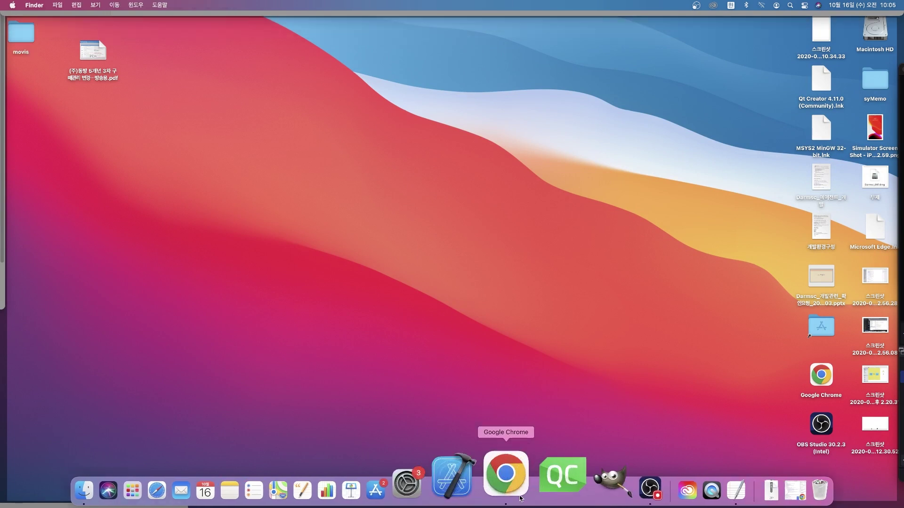
{"action": "left_click", "coordinate": [508, 476]}
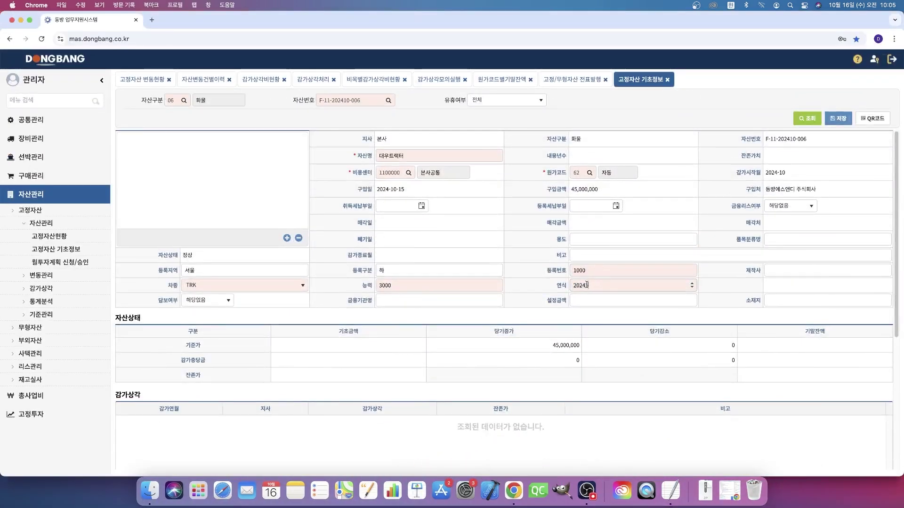
{"action": "key", "text": "BackSpace"}
{"action": "left_click", "coordinate": [838, 118]}
{"action": "left_click", "coordinate": [540, 99]}
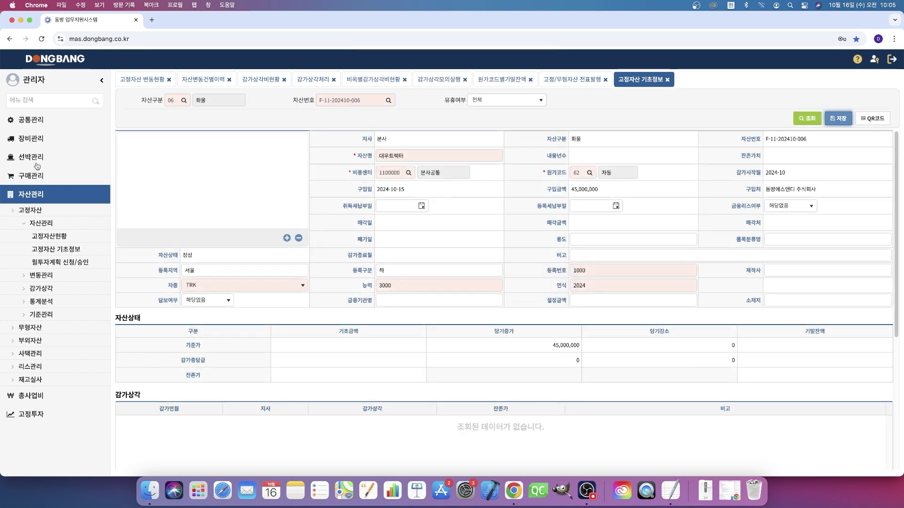
{"action": "left_click", "coordinate": [34, 140]}
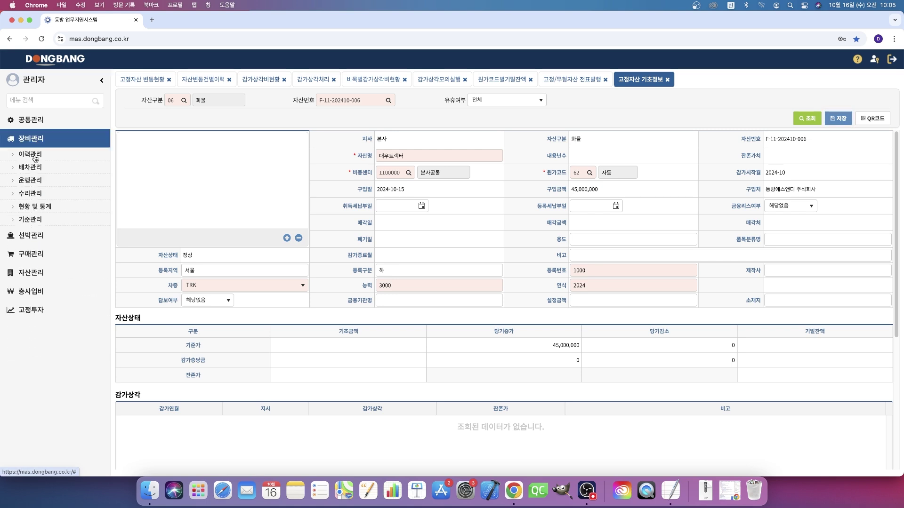
Step: Search 장비이력 for equipment 서울하1000 and load its record
{"action": "triple_click", "coordinate": [367, 100]}
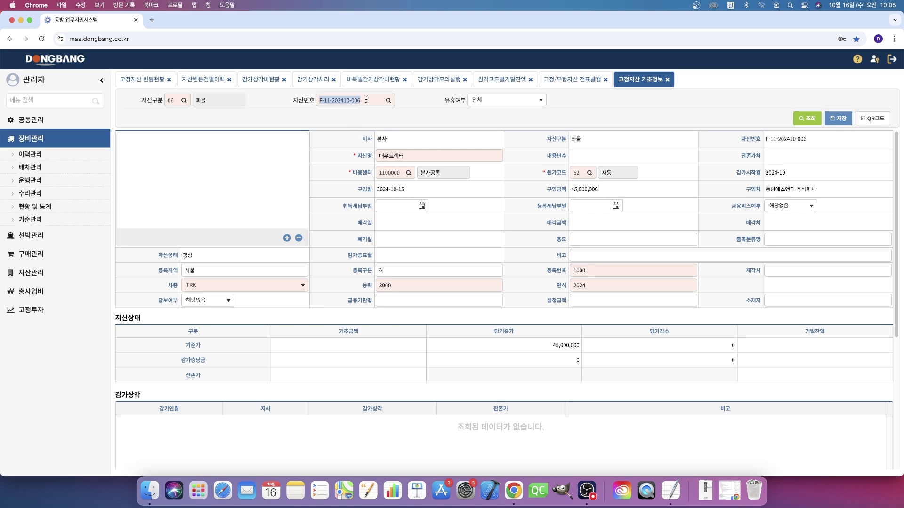
{"action": "left_click", "coordinate": [31, 157]}
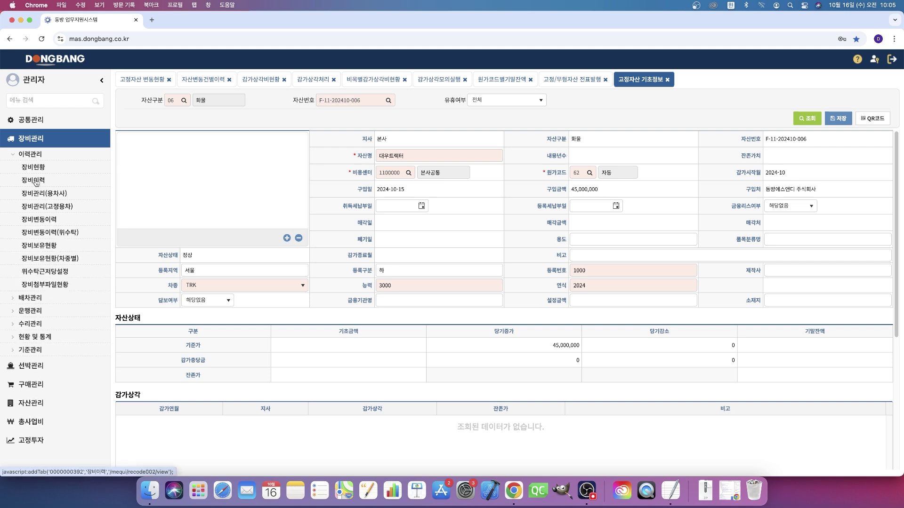
{"action": "left_click", "coordinate": [34, 181]}
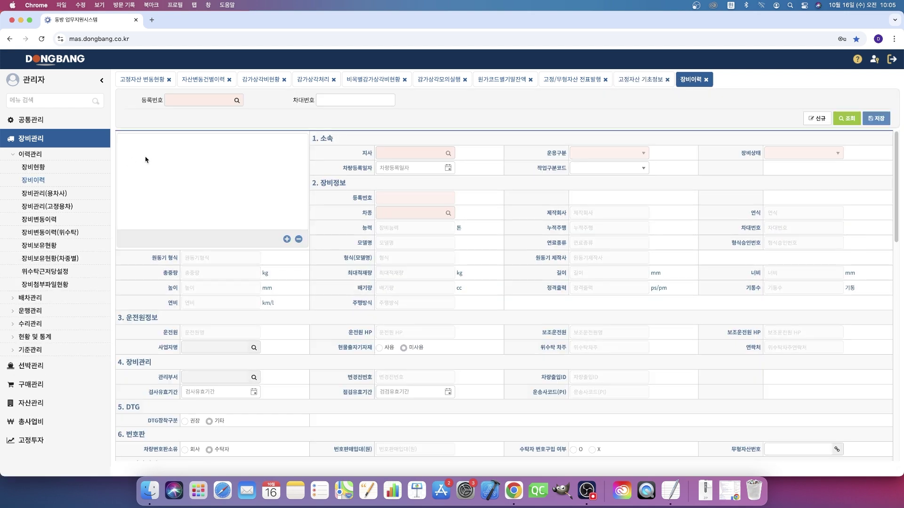
{"action": "left_click", "coordinate": [237, 101]}
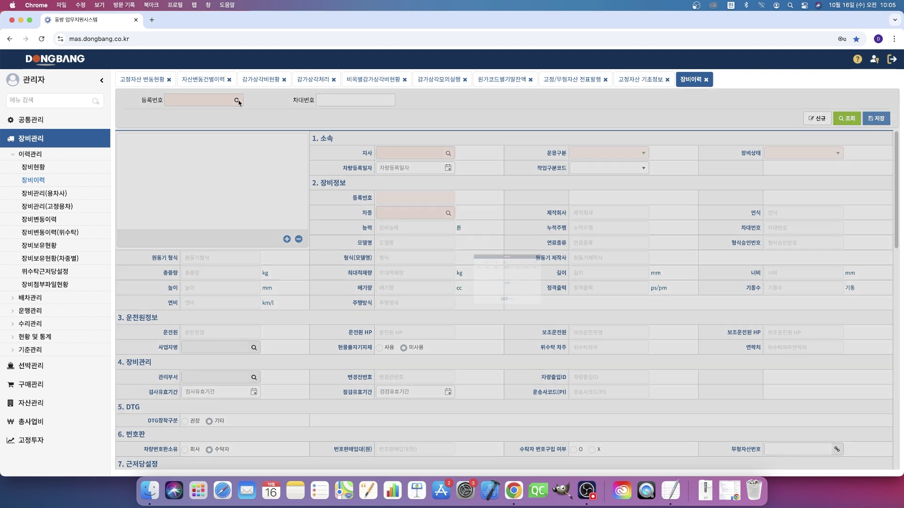
{"action": "type", "text": "서우하1000"}
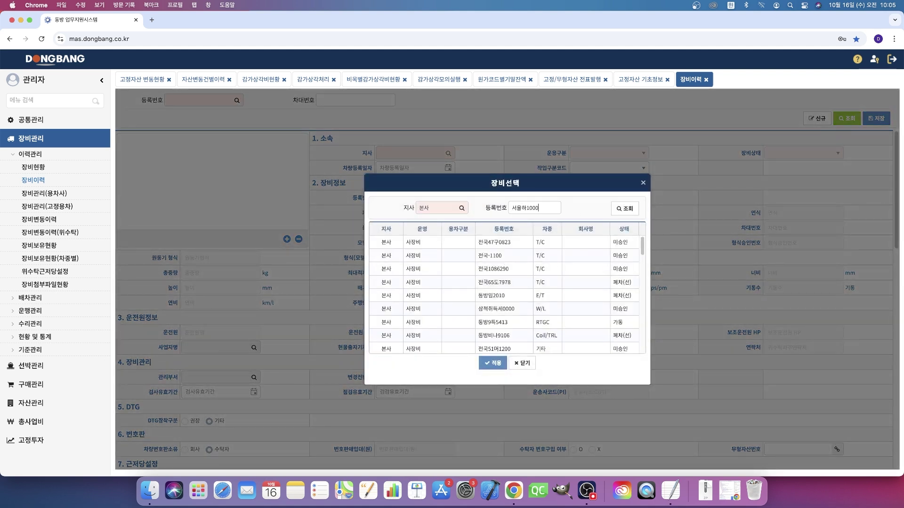
{"action": "key", "text": "Return"}
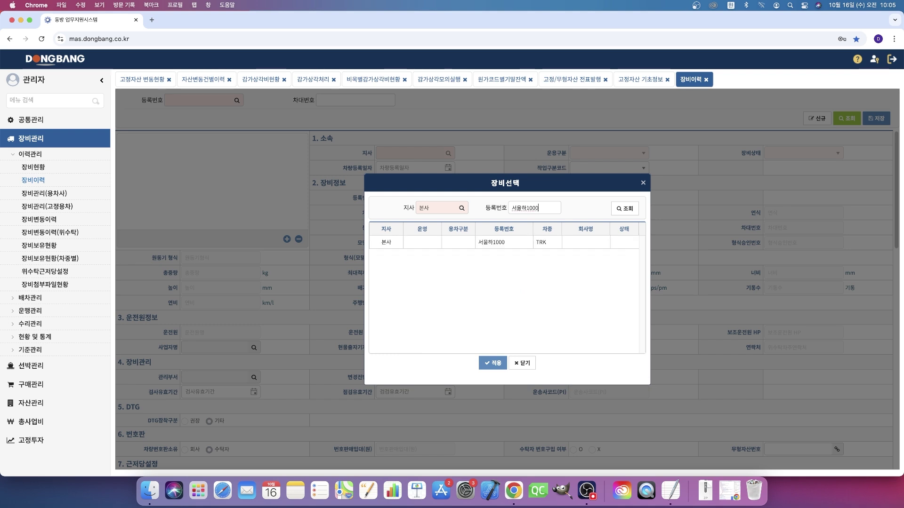
{"action": "double_click", "coordinate": [502, 242]}
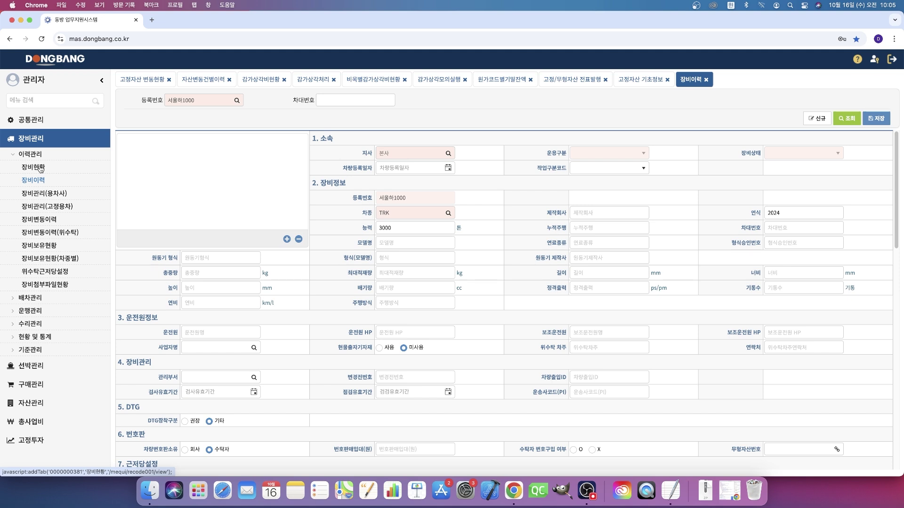
Step: Return to 고정자산 변동현황 and confirm the 45,000,000 대우트랙터 entry
{"action": "left_click", "coordinate": [34, 405]}
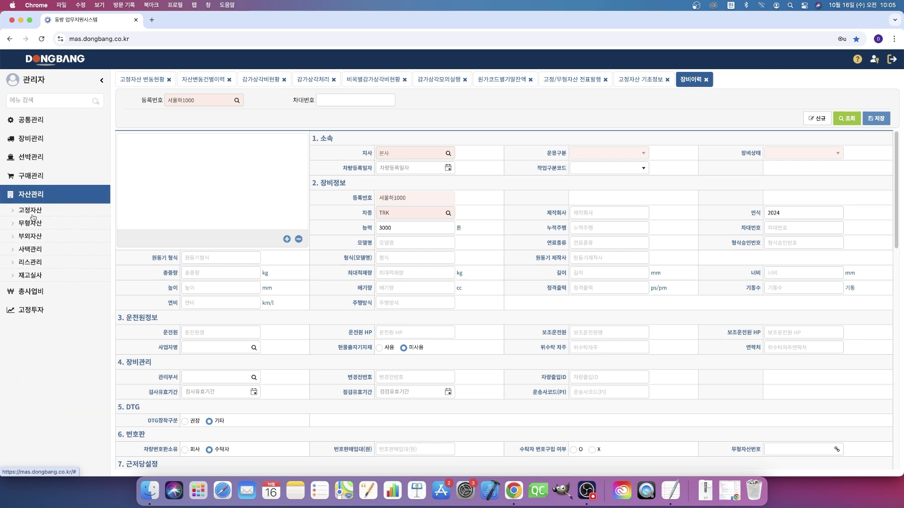
{"action": "left_click", "coordinate": [31, 211]}
{"action": "left_click", "coordinate": [41, 236]}
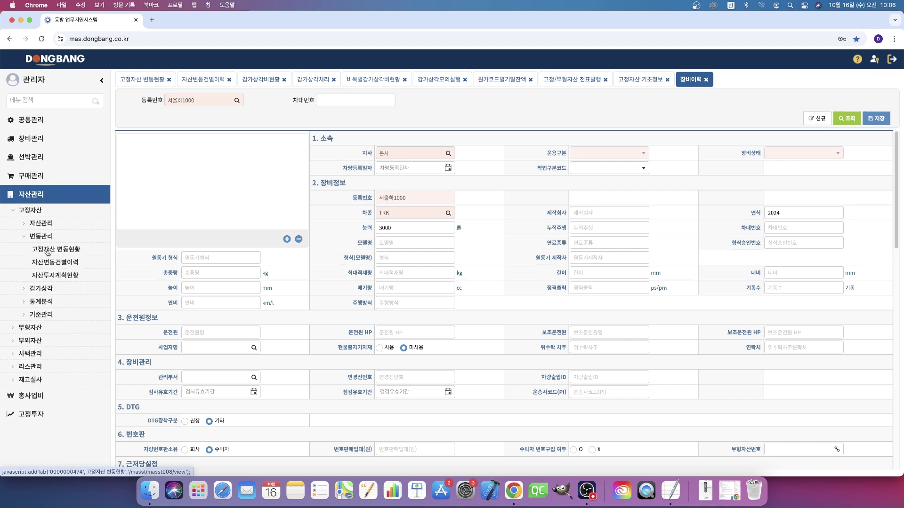
{"action": "left_click", "coordinate": [47, 250]}
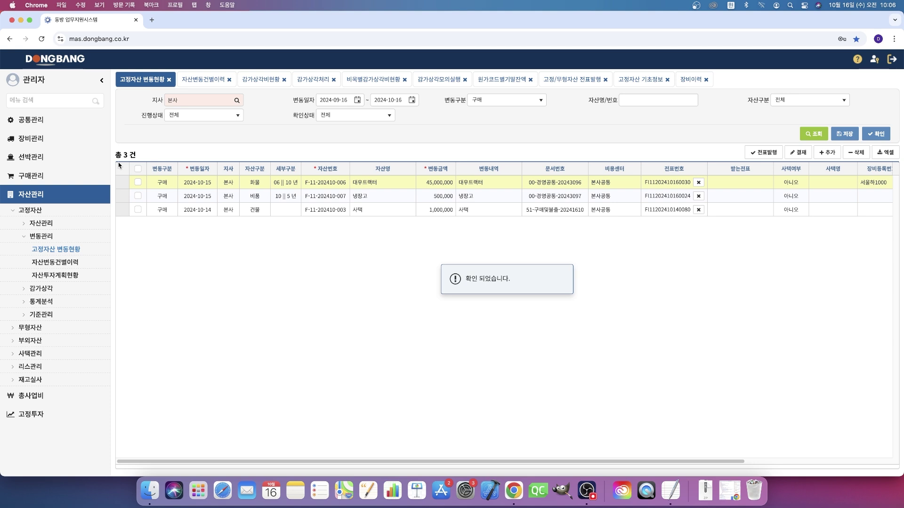
{"action": "left_click", "coordinate": [59, 305]}
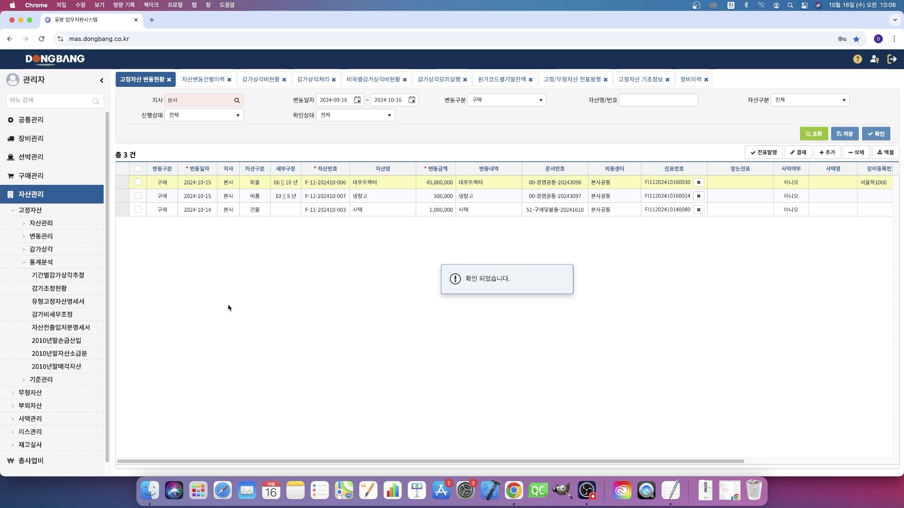
Step: Run 기간별감가상각추정 from 2024-01 (97 assets), then open 자산전출입처분명세서
{"action": "left_click", "coordinate": [82, 276]}
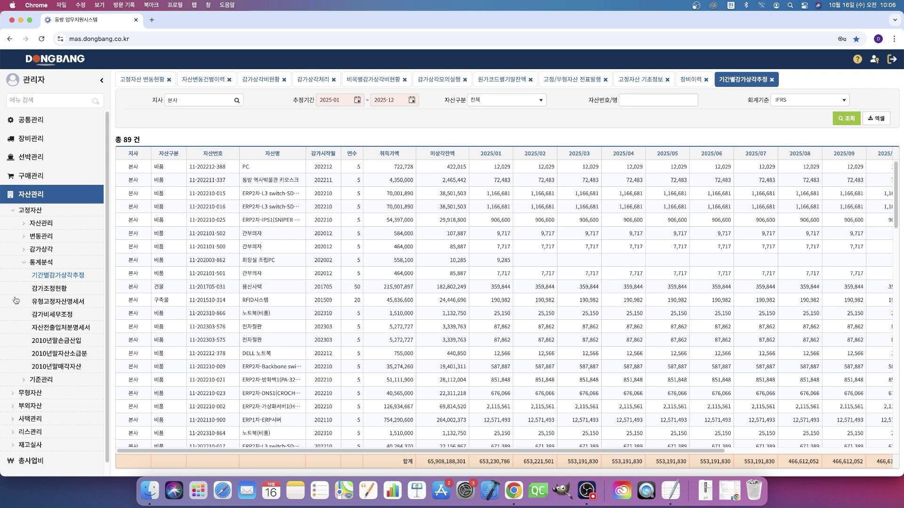
{"action": "left_click", "coordinate": [358, 101]}
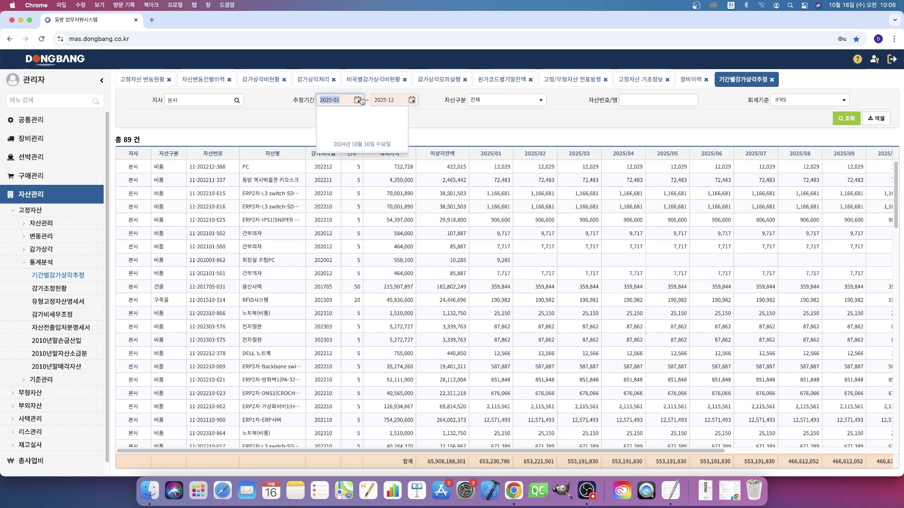
{"action": "left_click", "coordinate": [327, 116]}
{"action": "left_click", "coordinate": [335, 134]}
{"action": "left_click", "coordinate": [849, 119]}
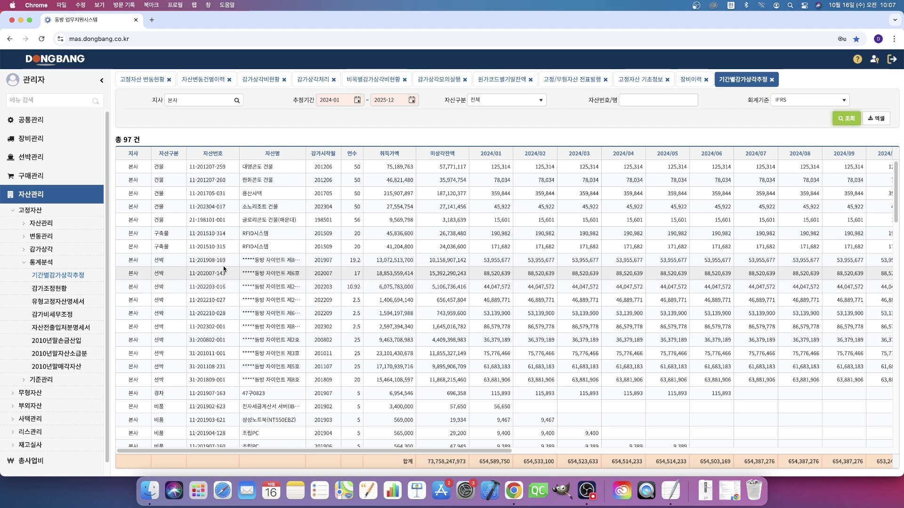
{"action": "left_click", "coordinate": [65, 329]}
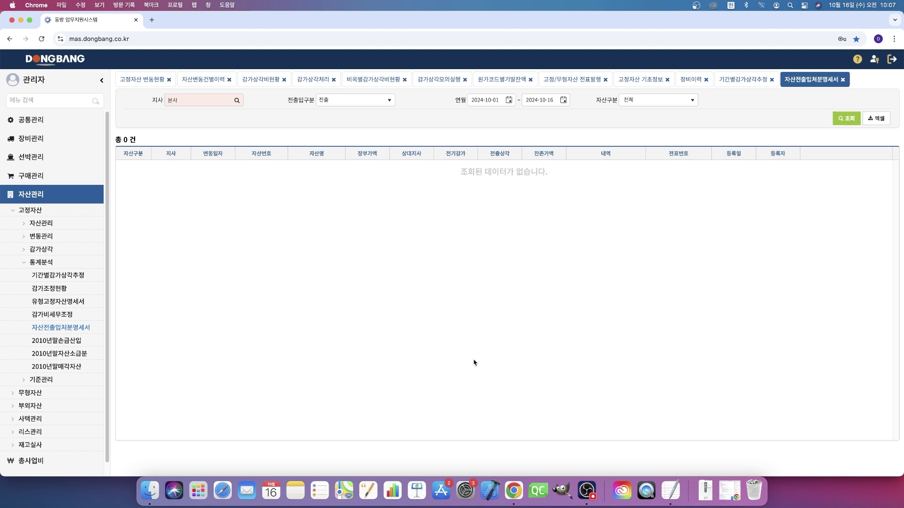
{"action": "left_click", "coordinate": [582, 469]}
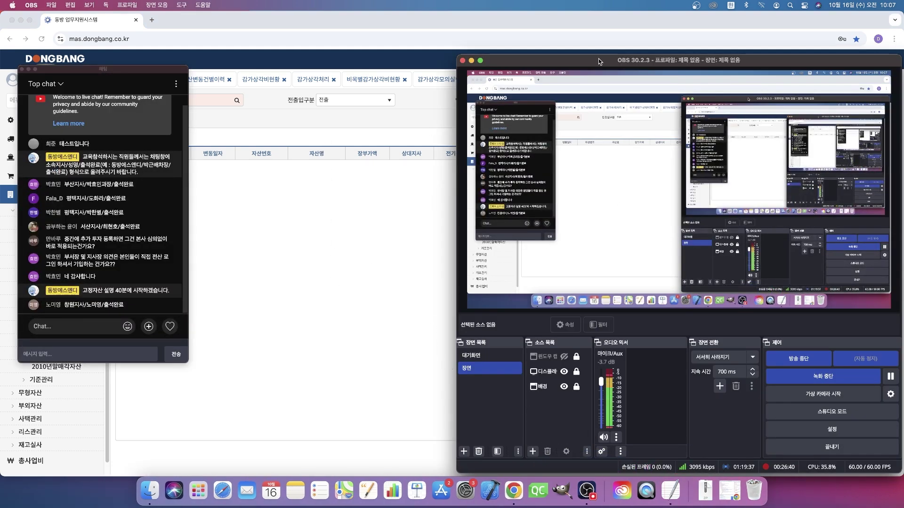
{"action": "left_click", "coordinate": [362, 245]}
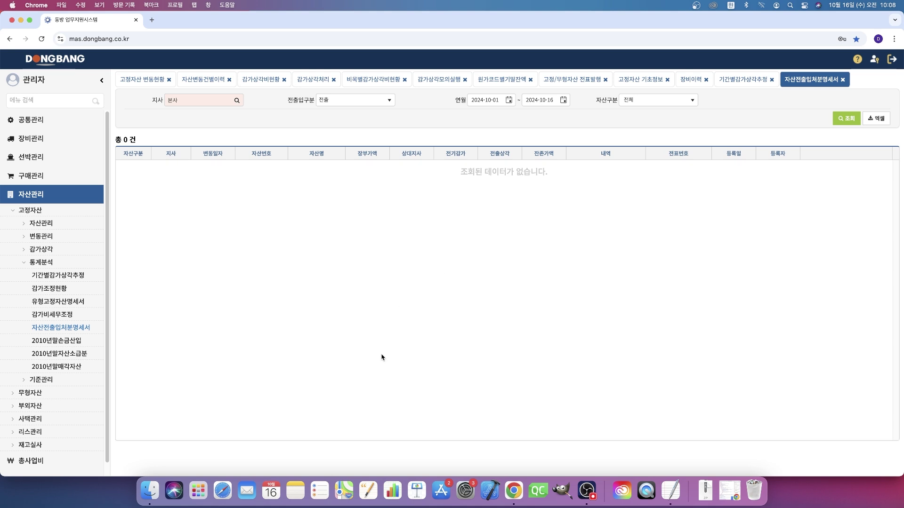
{"action": "left_click", "coordinate": [587, 485]}
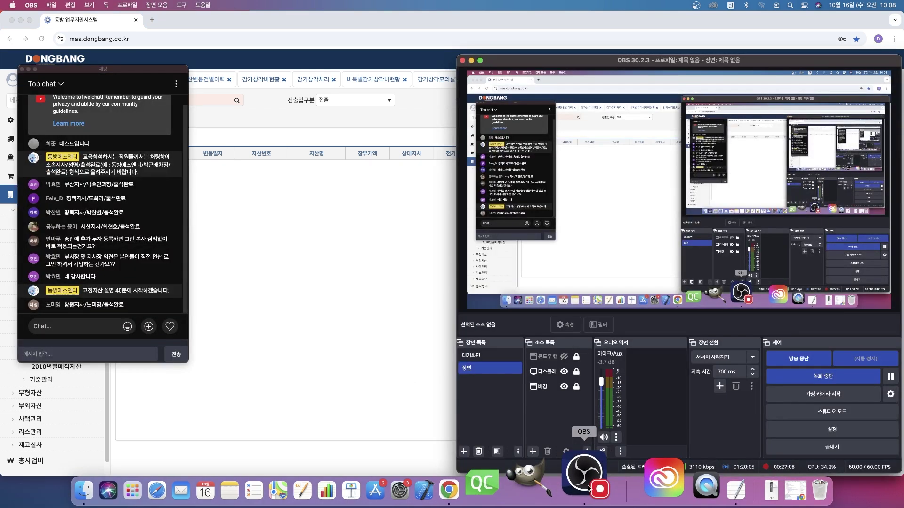